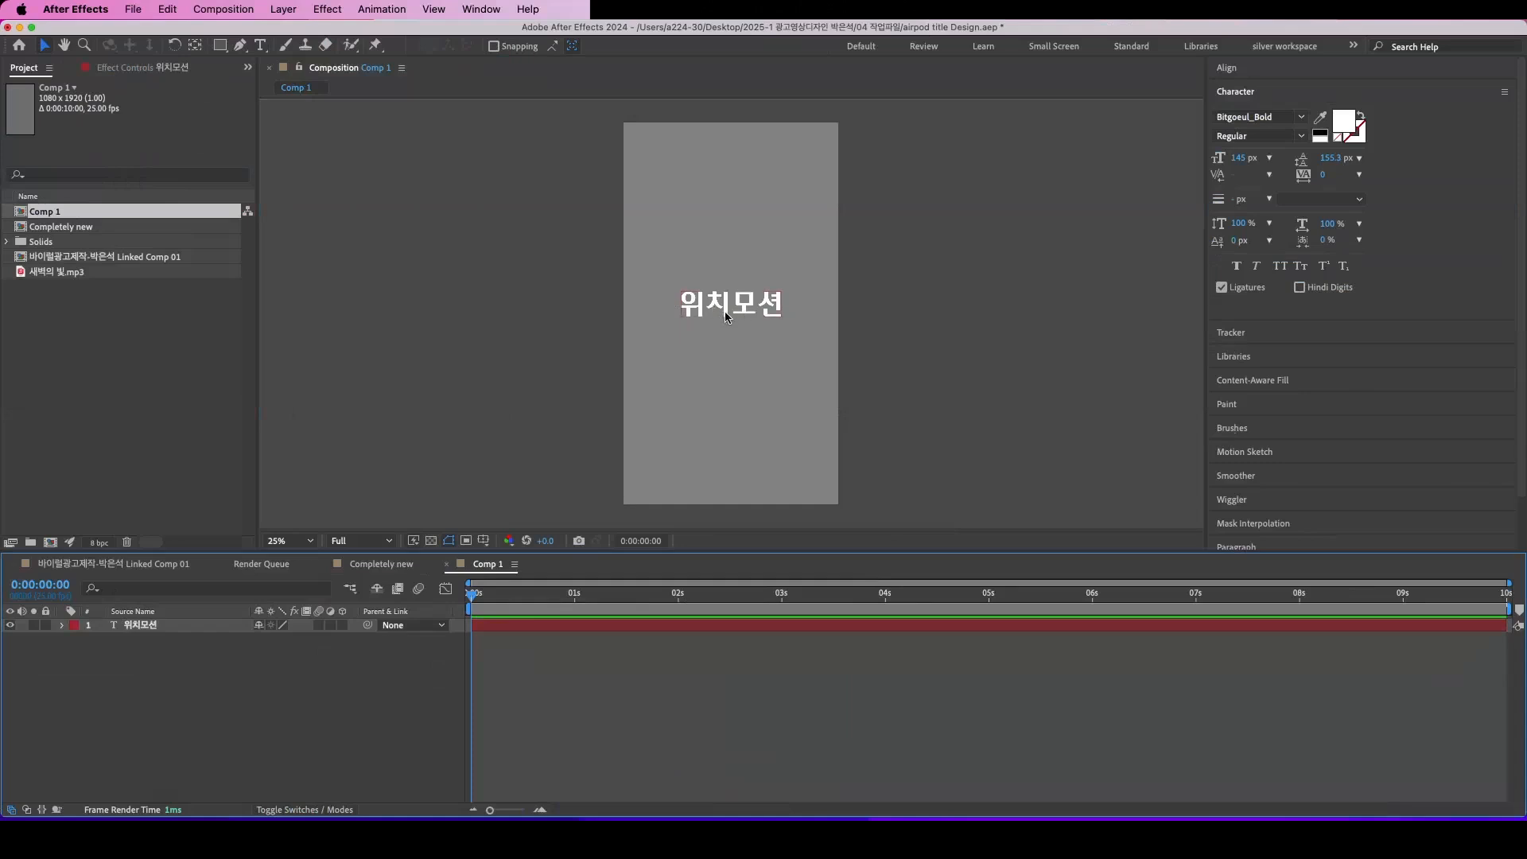
Step: Show the Position property of the 위치모션 text layer and set its first keyframe at 0:00:01:19 with the text centred
left_click(135, 625)
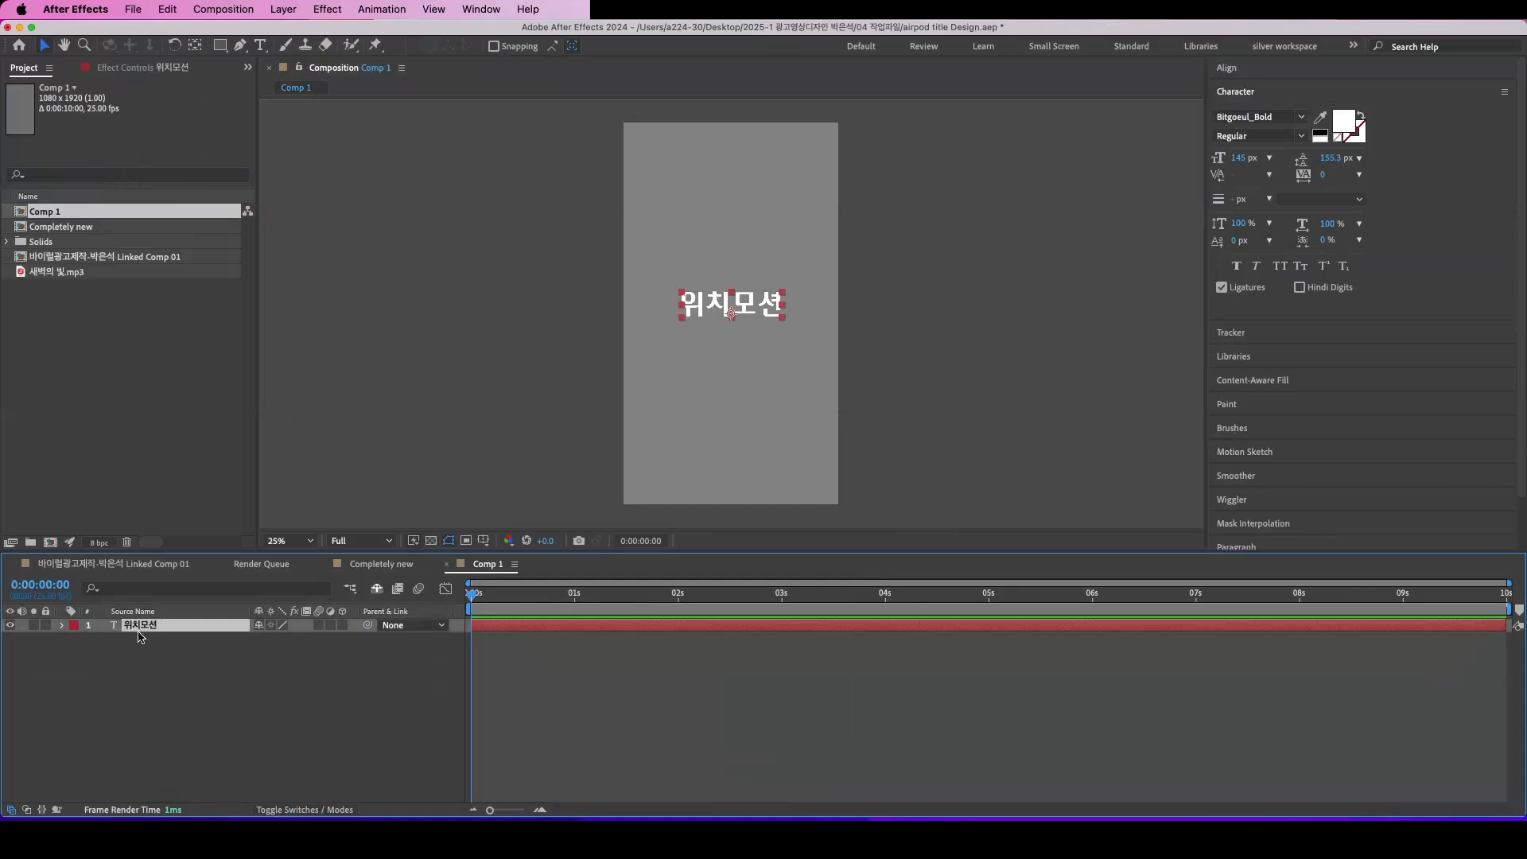
key("p")
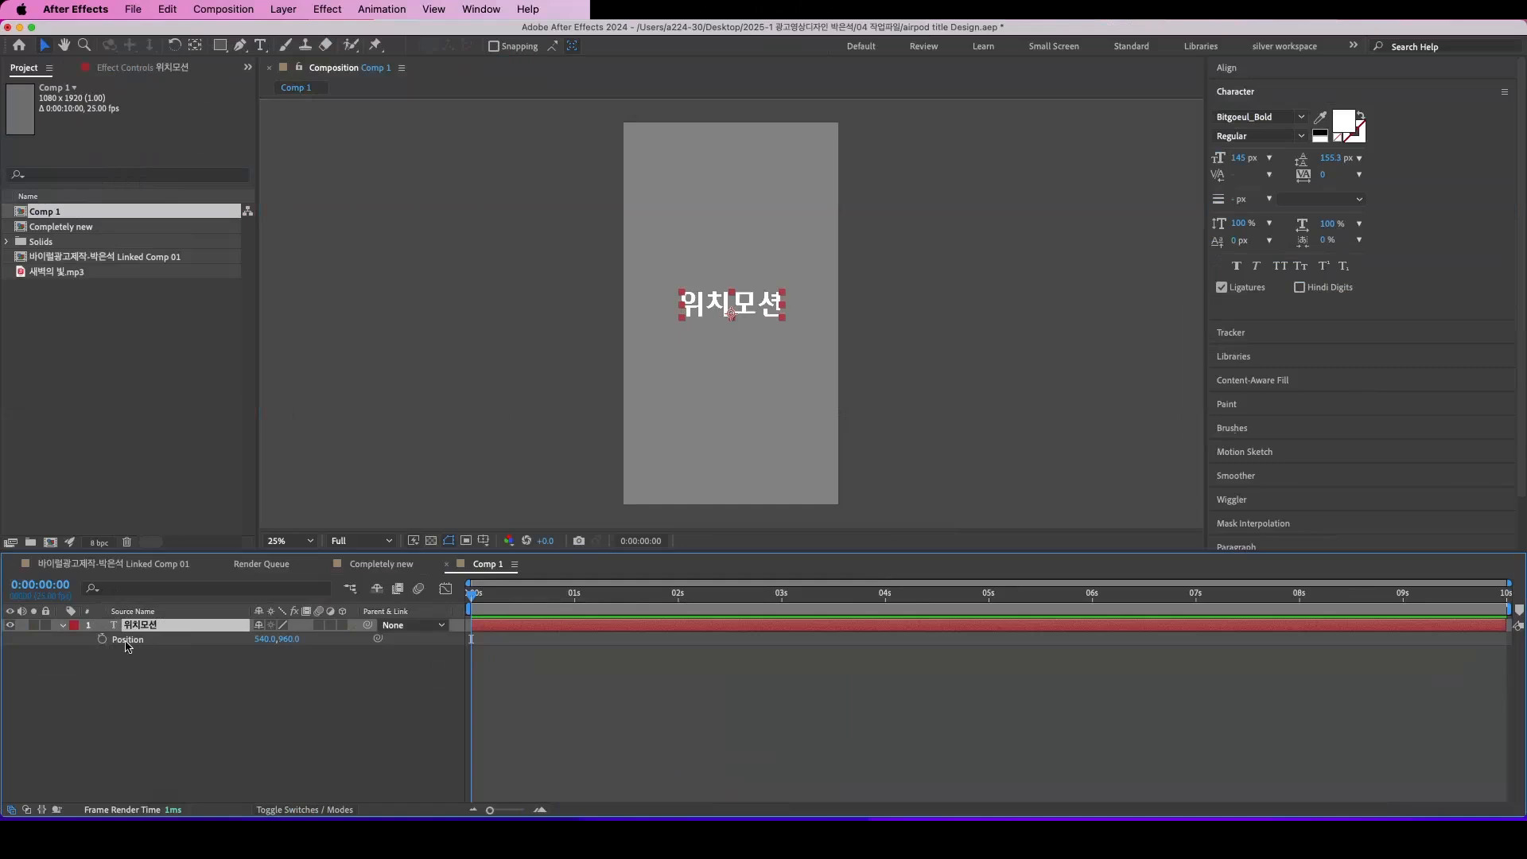
left_click(288, 665)
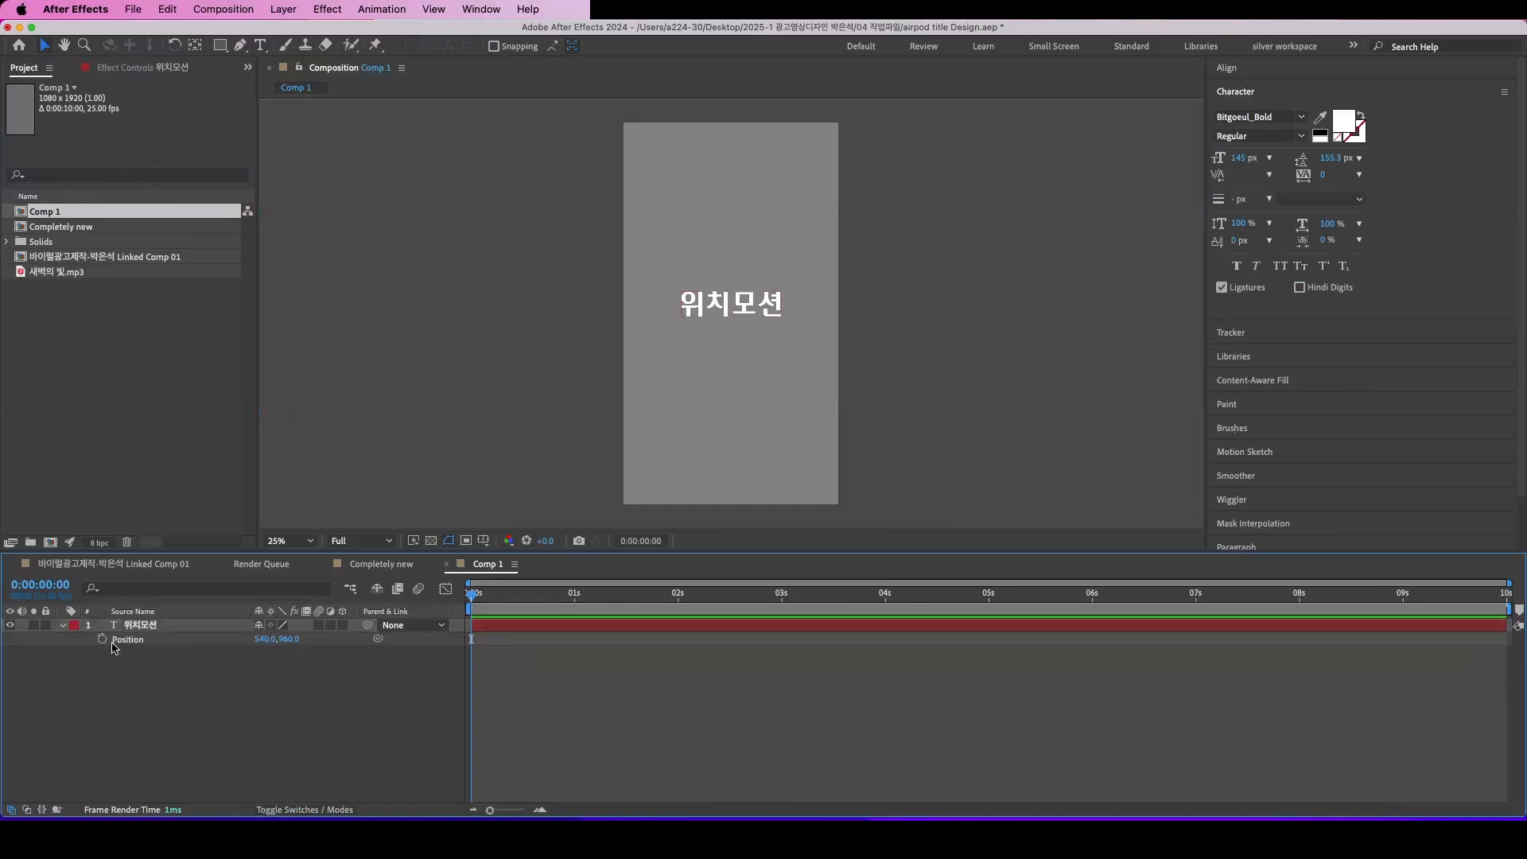
left_click_drag(470, 602, 645, 628)
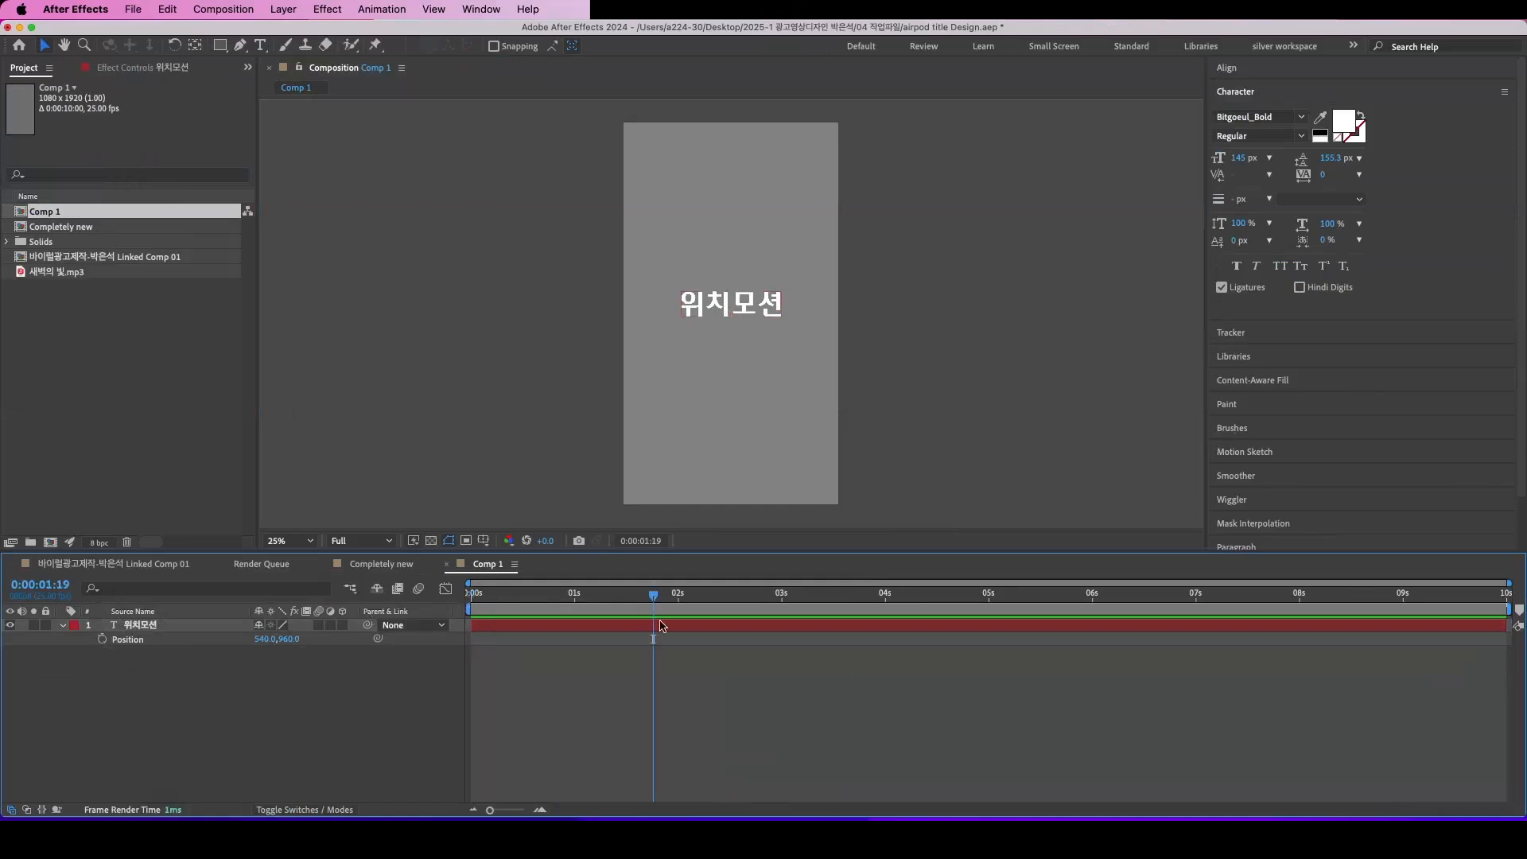
left_click(102, 640)
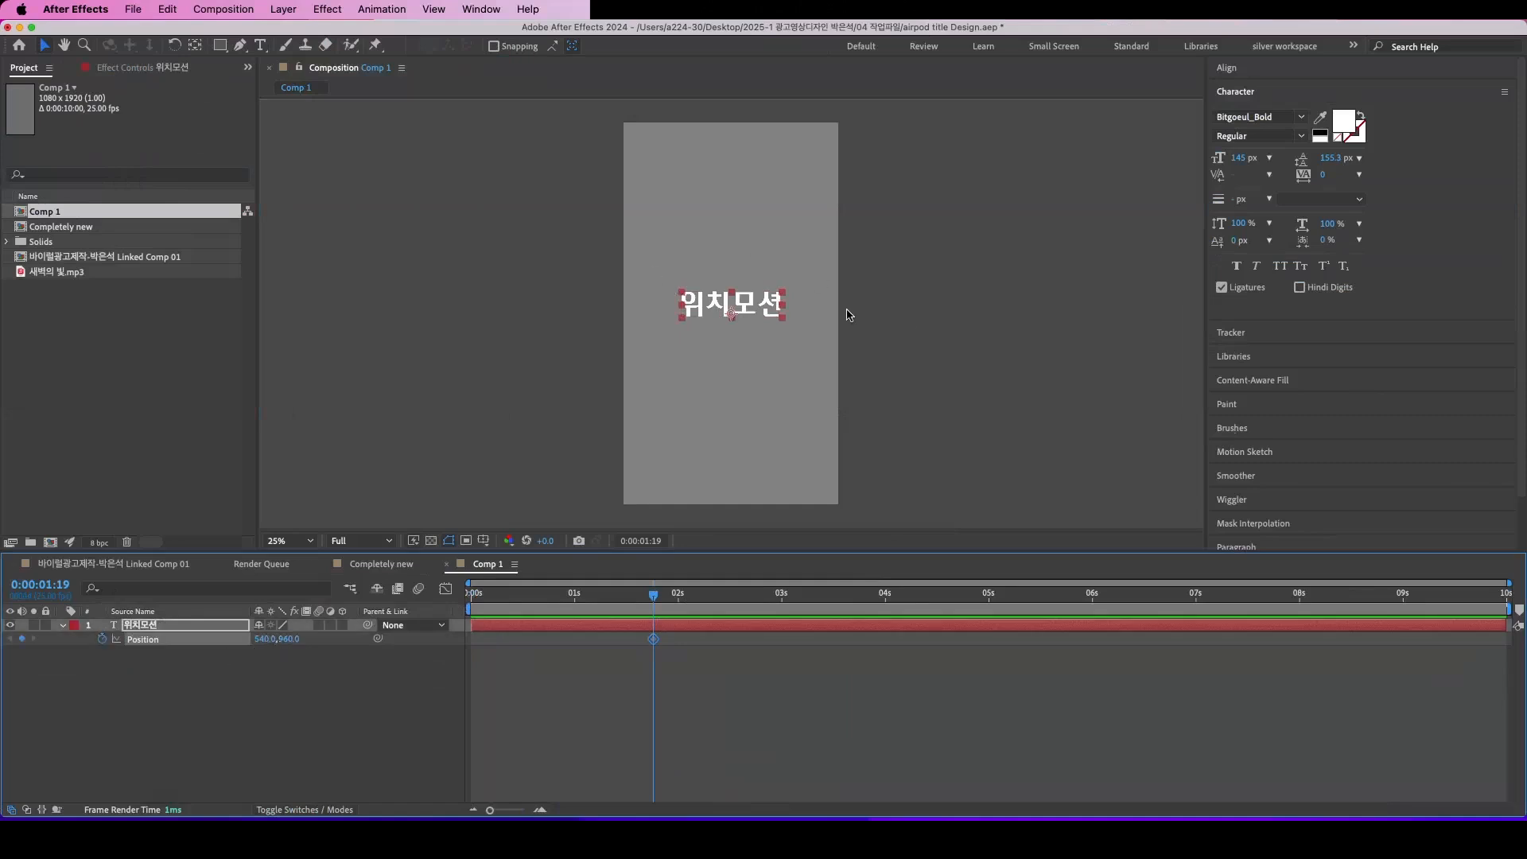
Step: Add a Position keyframe at 0:00:00:18 with the text shifted horizontally to X 648, and preview the motion
left_click_drag(671, 669, 634, 632)
left_click_drag(651, 597, 546, 624)
left_click_drag(262, 638, 350, 641)
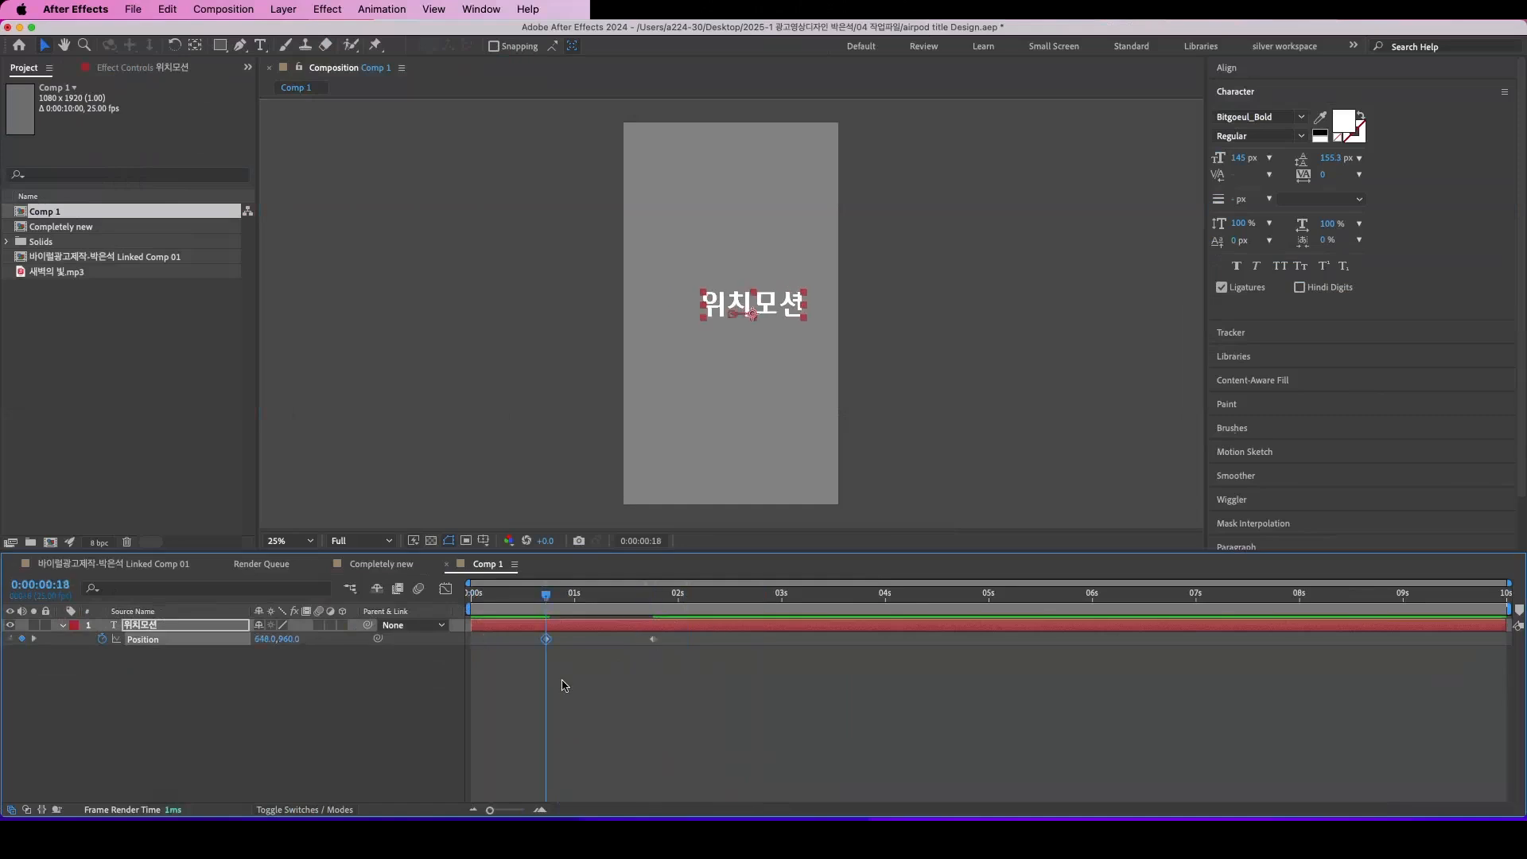
left_click_drag(575, 668, 518, 630)
left_click_drag(688, 672, 628, 627)
key("space")
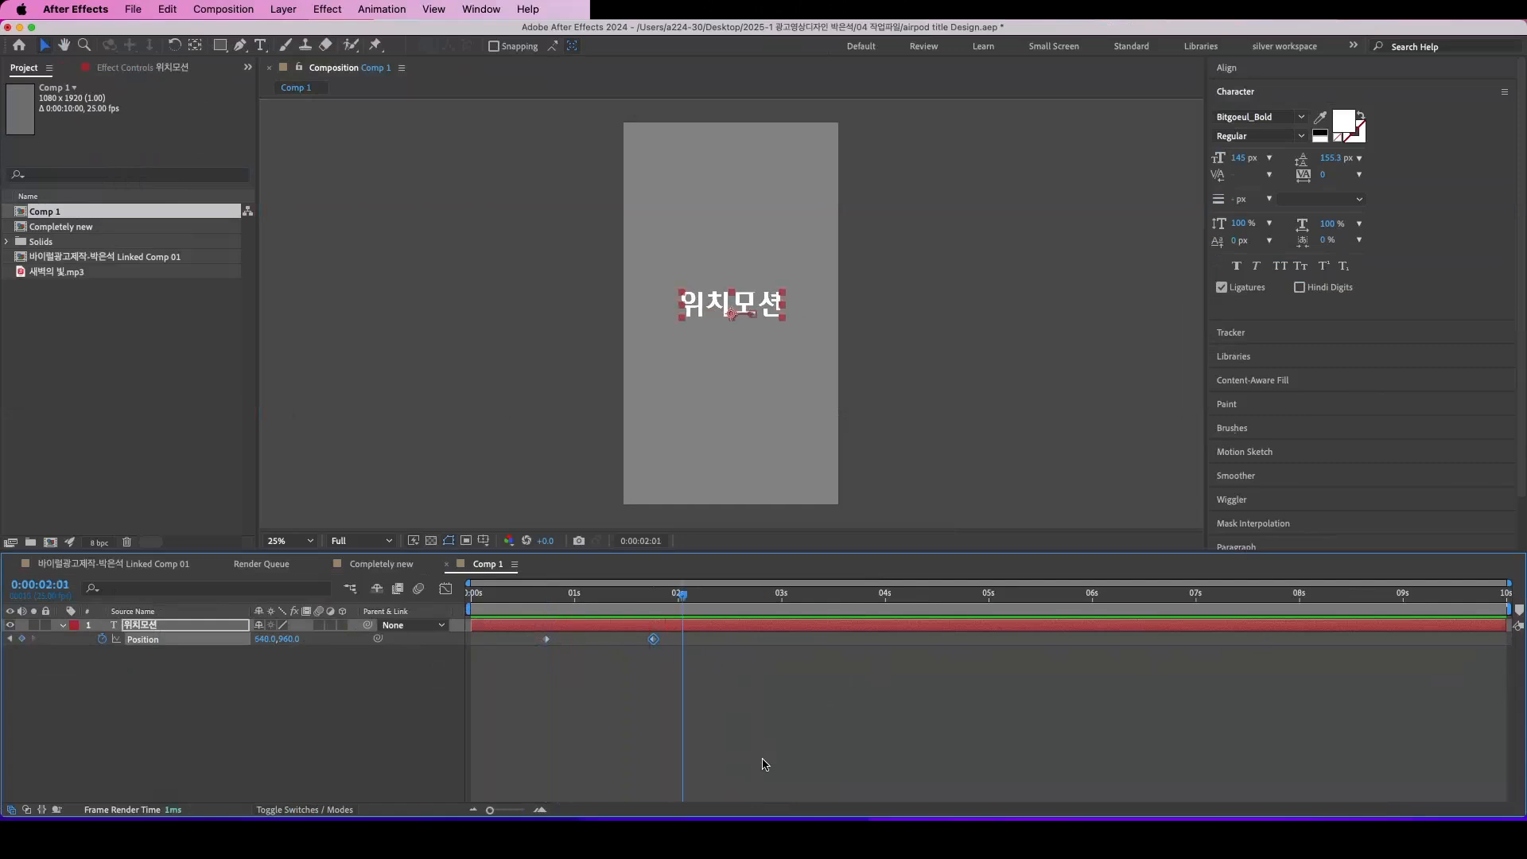
key("space")
Step: Add a Position keyframe at 0:00:00:00 with the text raised to about Y 485, and preview the vertical motion
left_click_drag(547, 594, 425, 603)
left_click_drag(288, 643, 3, 548)
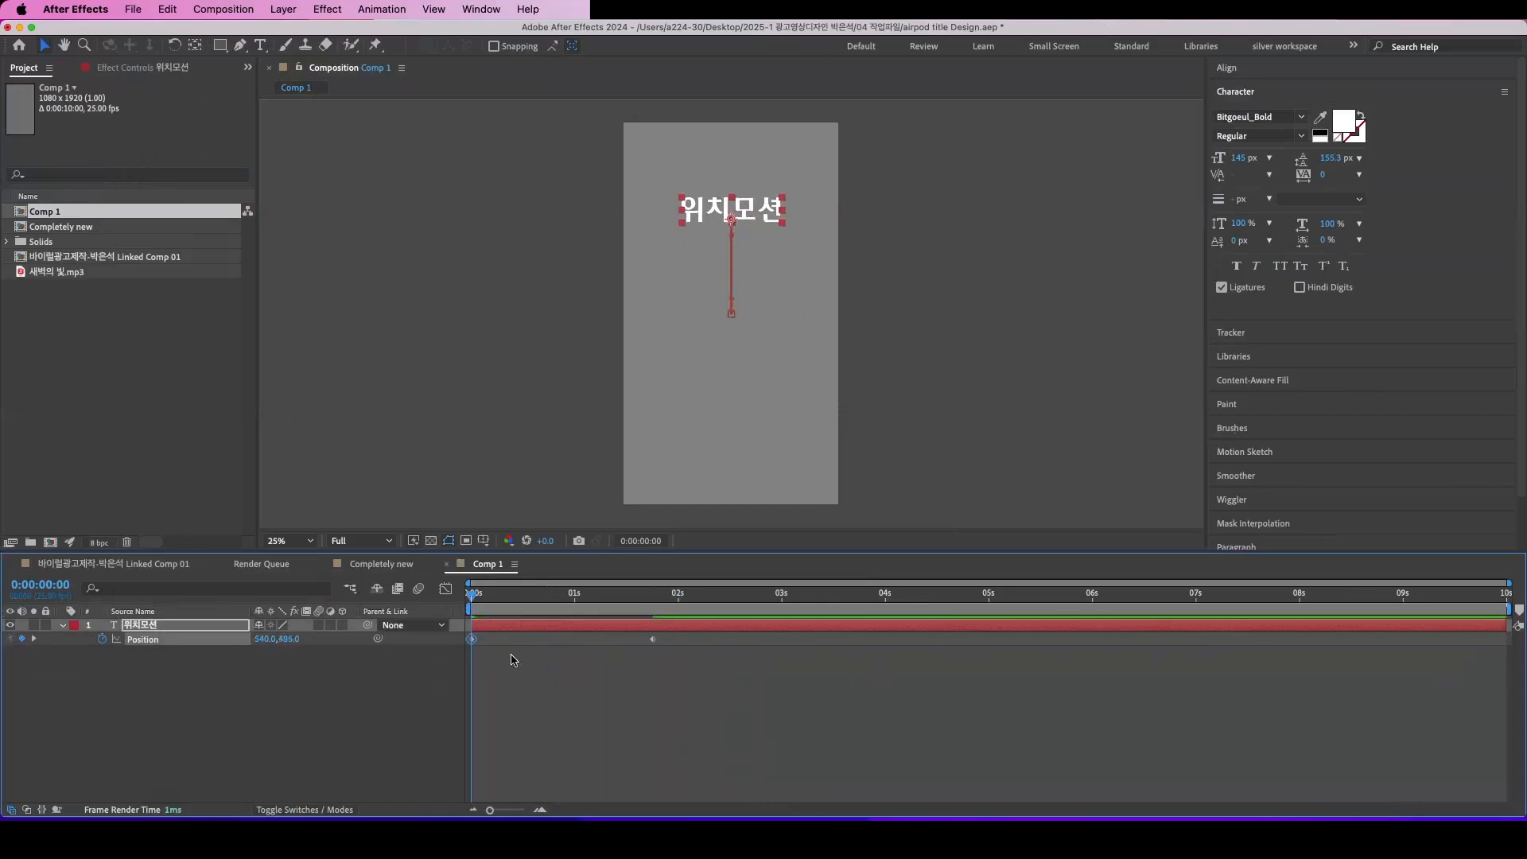
key("space")
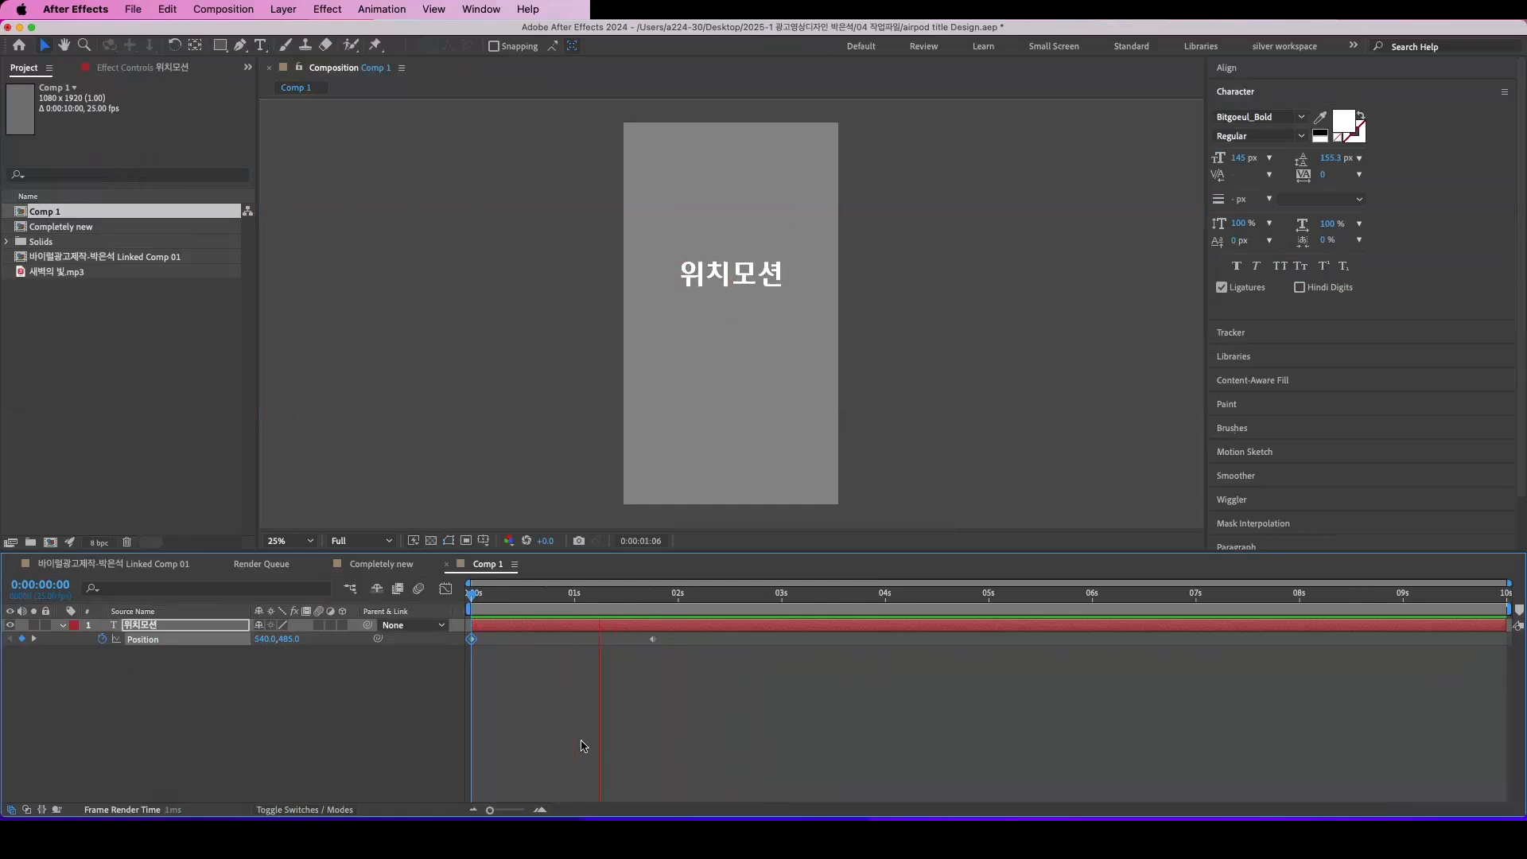
key("space")
key("Home")
key("space")
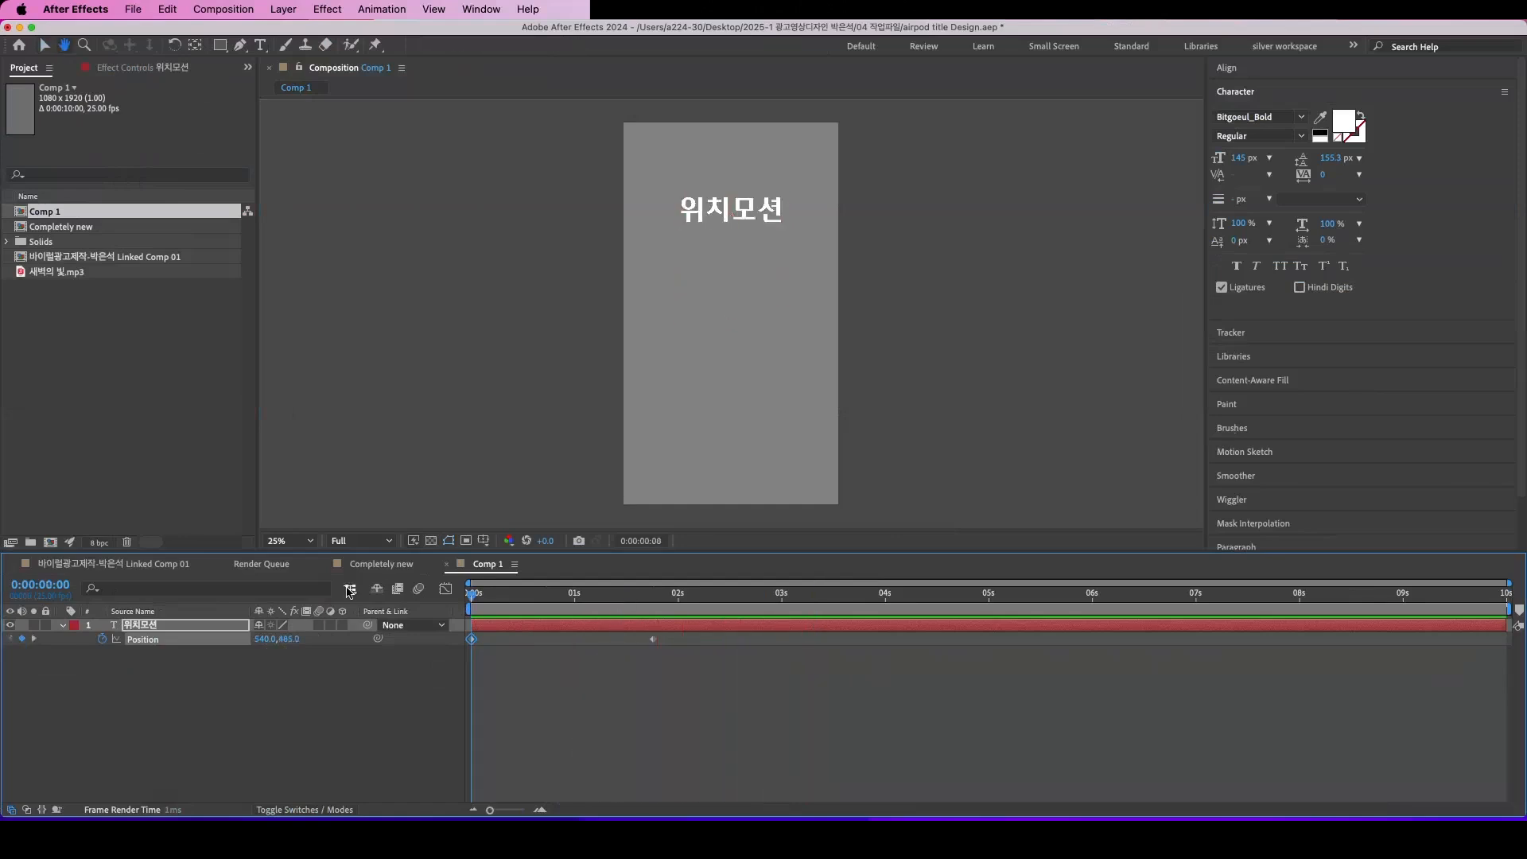
key("space")
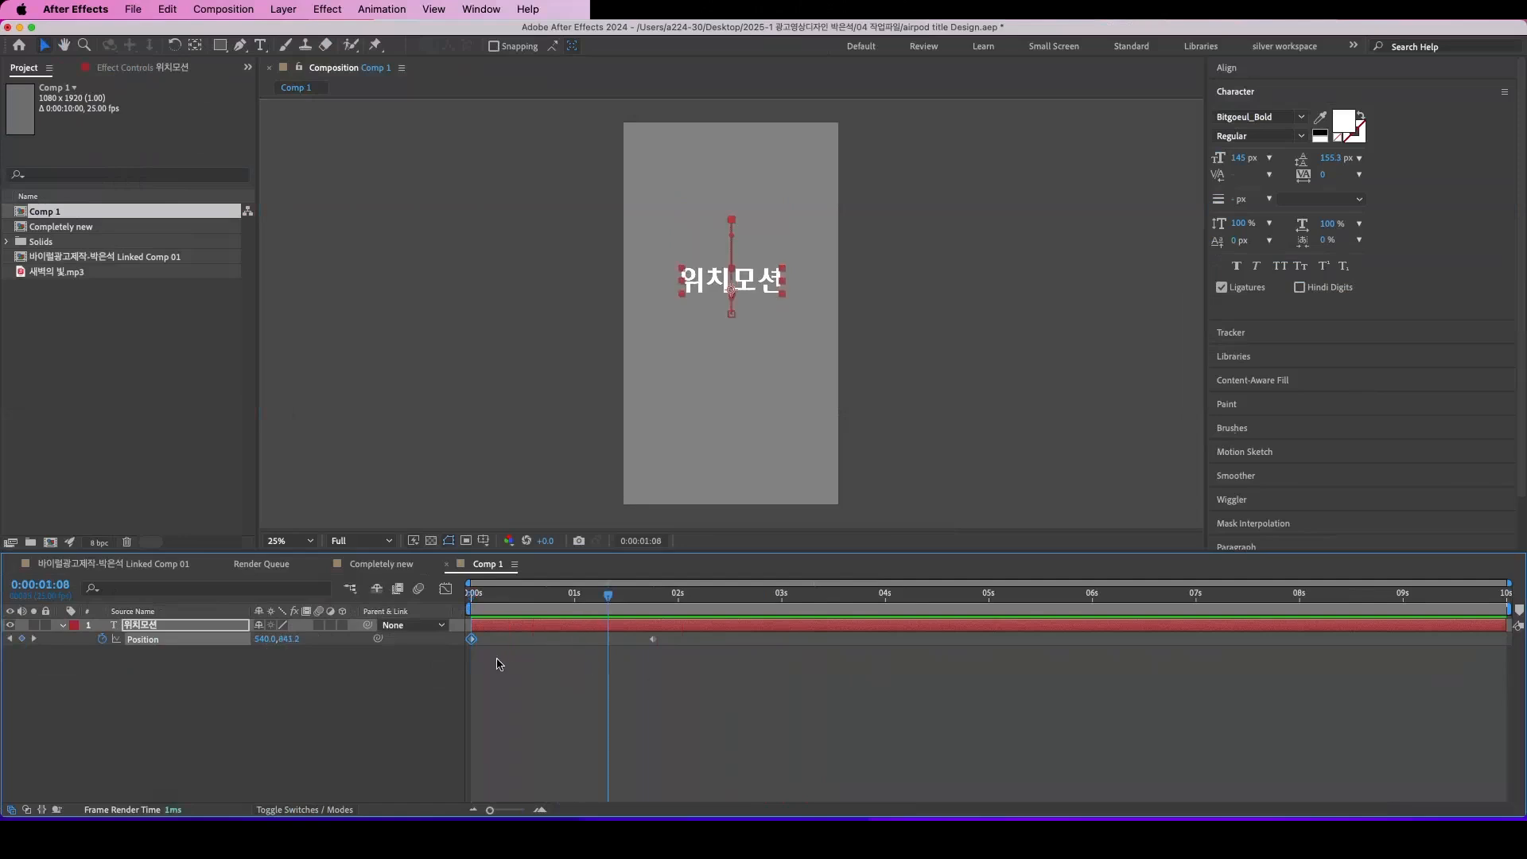
Step: Add a Position keyframe at 0:00:04:00 that holds the 위치모션 text at its centred position
left_click(653, 638)
left_click(507, 661)
left_click(473, 639)
left_click_drag(678, 668, 605, 624)
left_click_drag(610, 595, 888, 674)
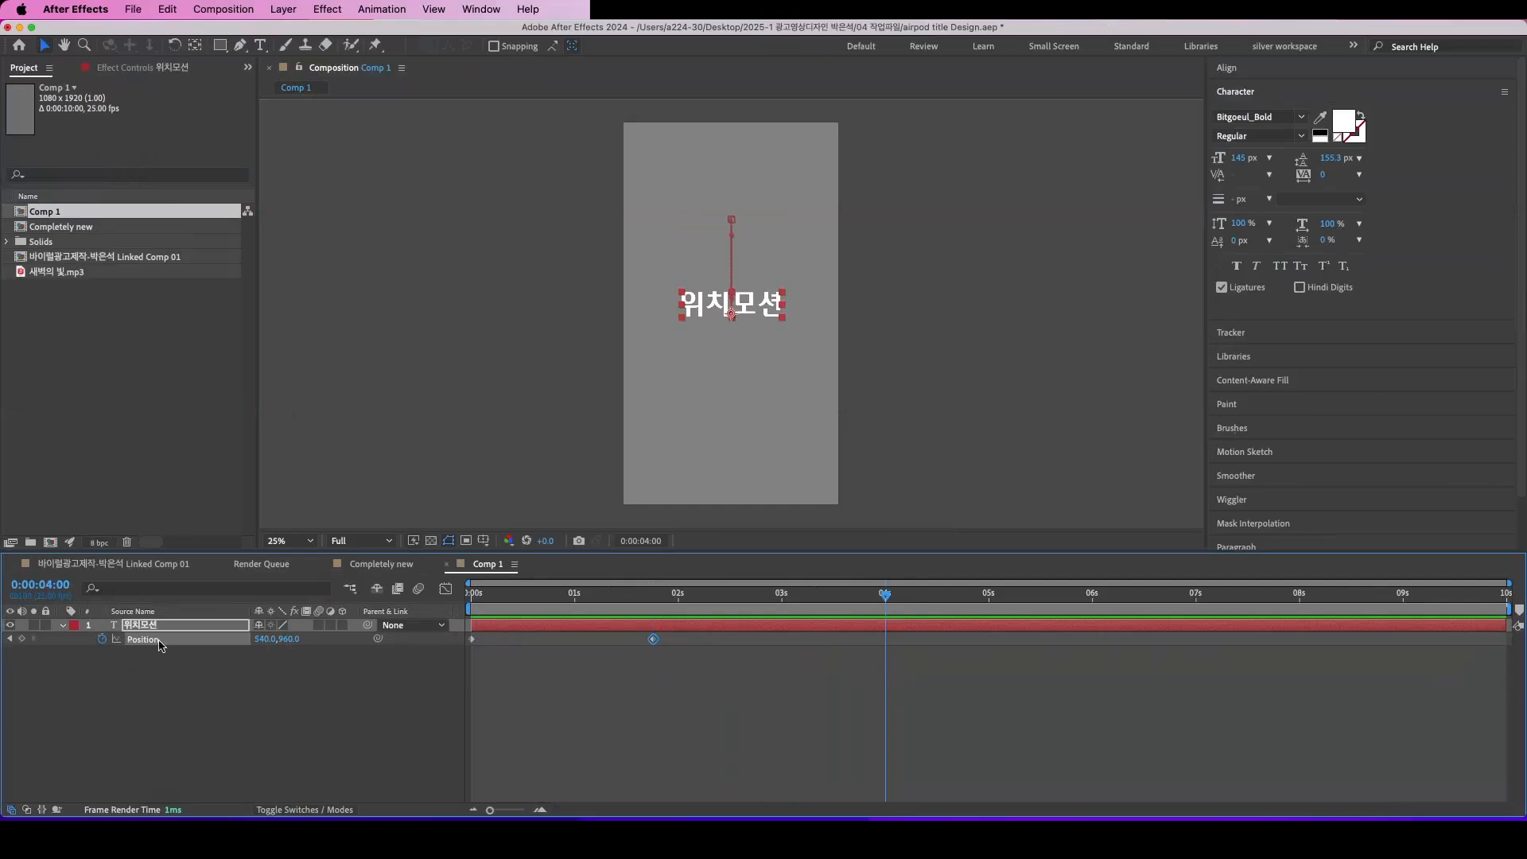
left_click(22, 639)
left_click_drag(934, 684, 864, 636)
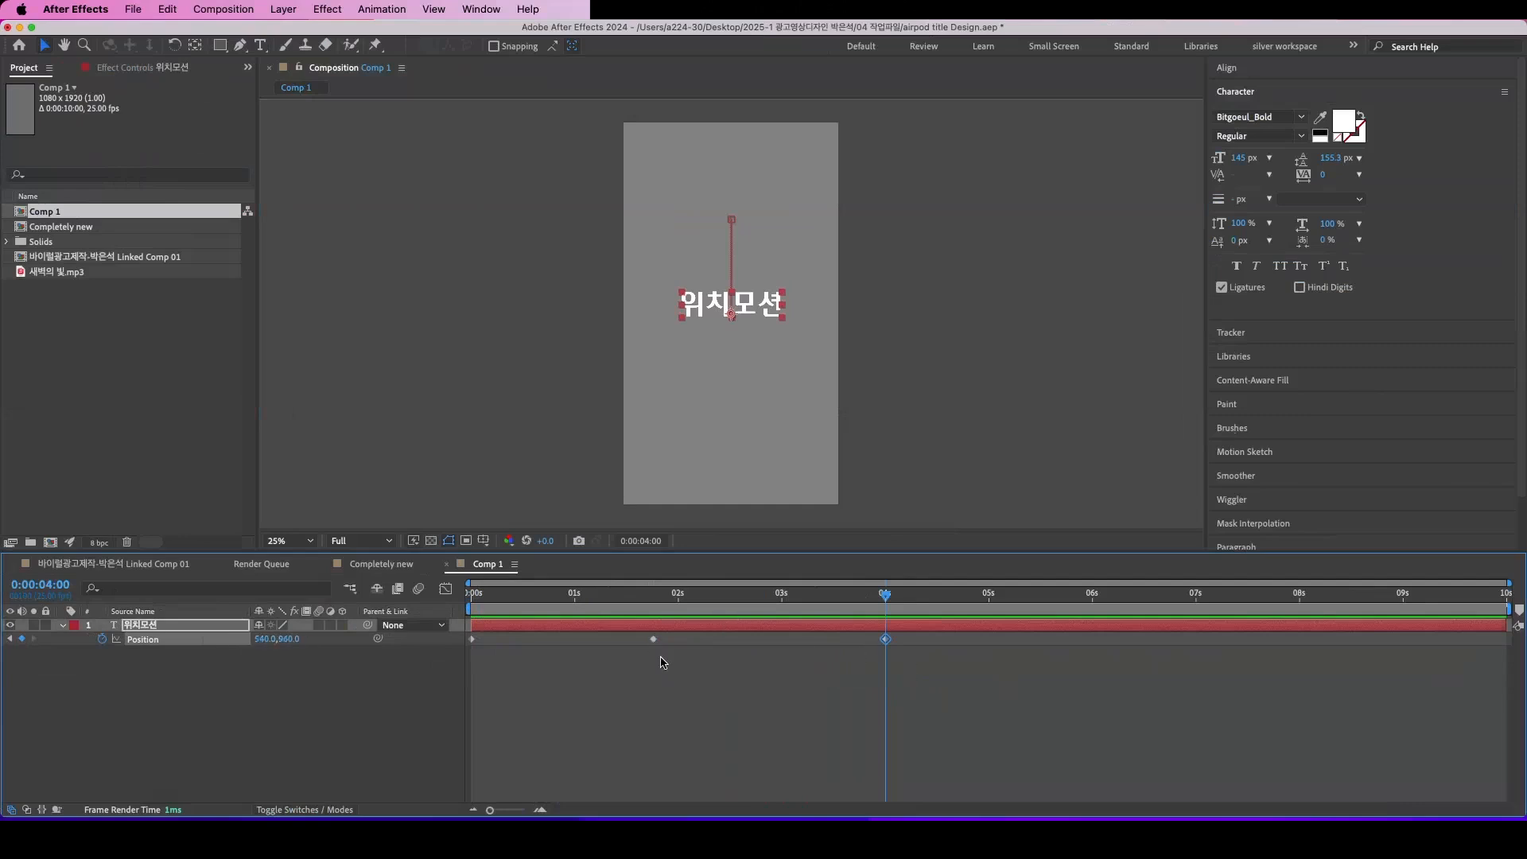
Step: Add a Position keyframe at 0:00:05:16 that moves the text below the frame to Y 2046
left_click(904, 657)
left_click(885, 639)
left_click_drag(831, 605, 889, 598)
key("space")
left_click_drag(287, 639, 1145, 642)
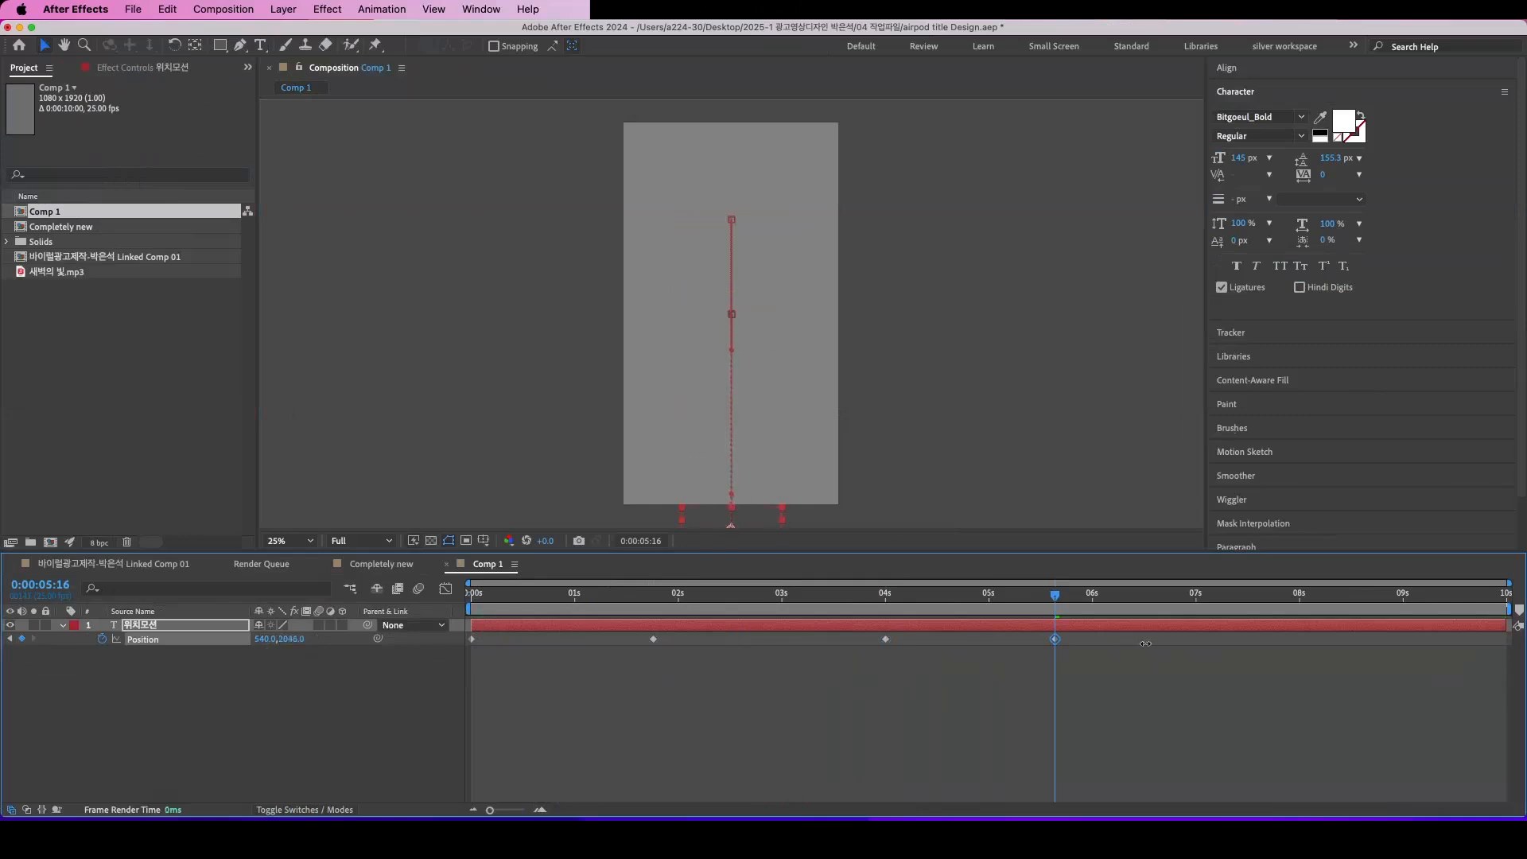
Step: Set the Position keyframe at 0:00:00:00 to Y -23 so the text starts above the frame, and preview the motion
left_click_drag(920, 609, 389, 632)
left_click_drag(290, 640, 3, 523)
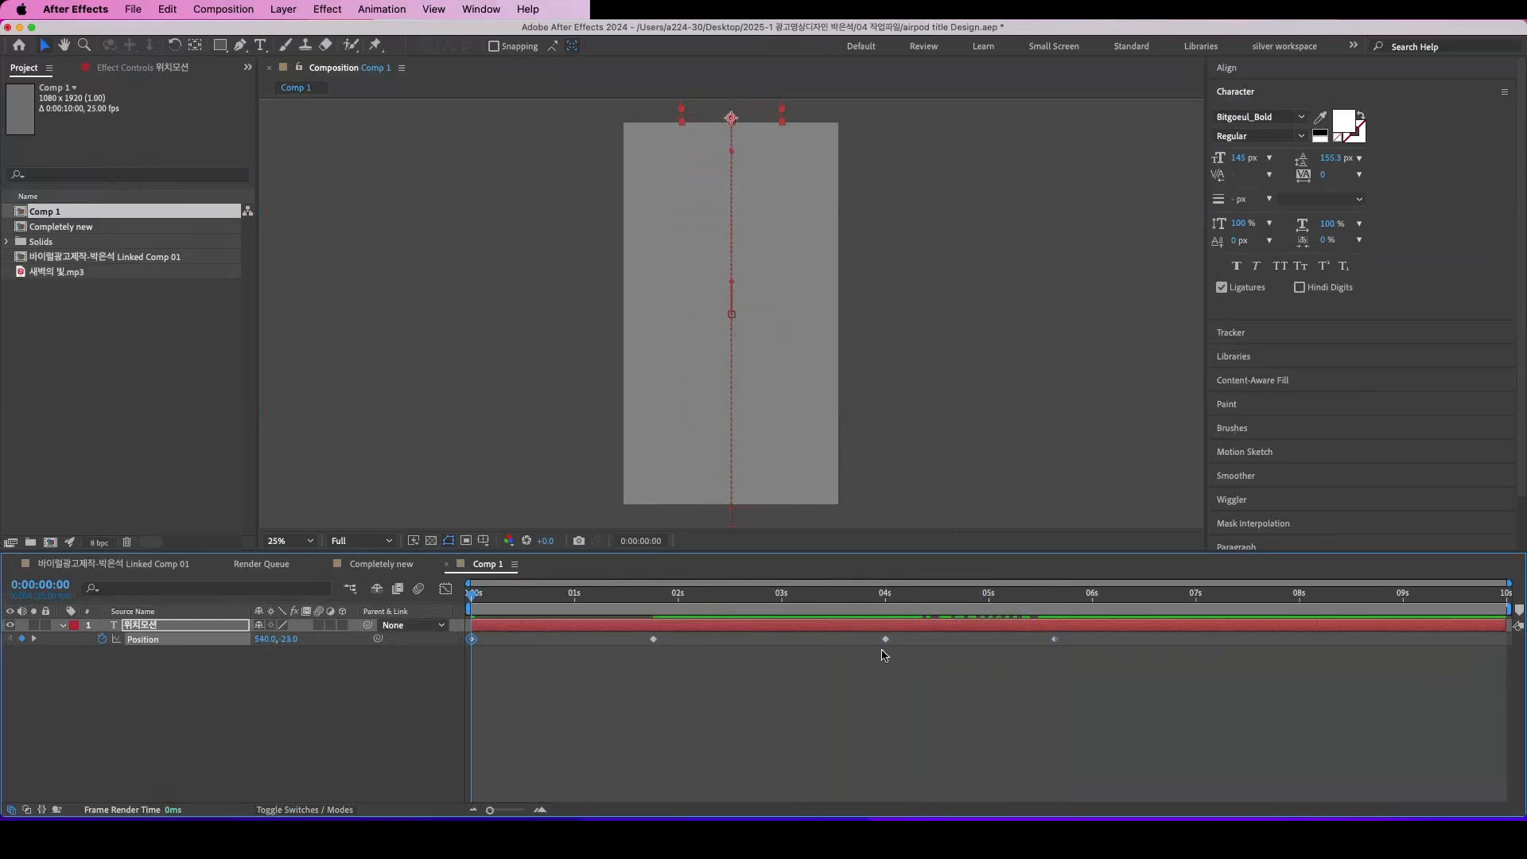
left_click(499, 595)
left_click(465, 594)
key("space")
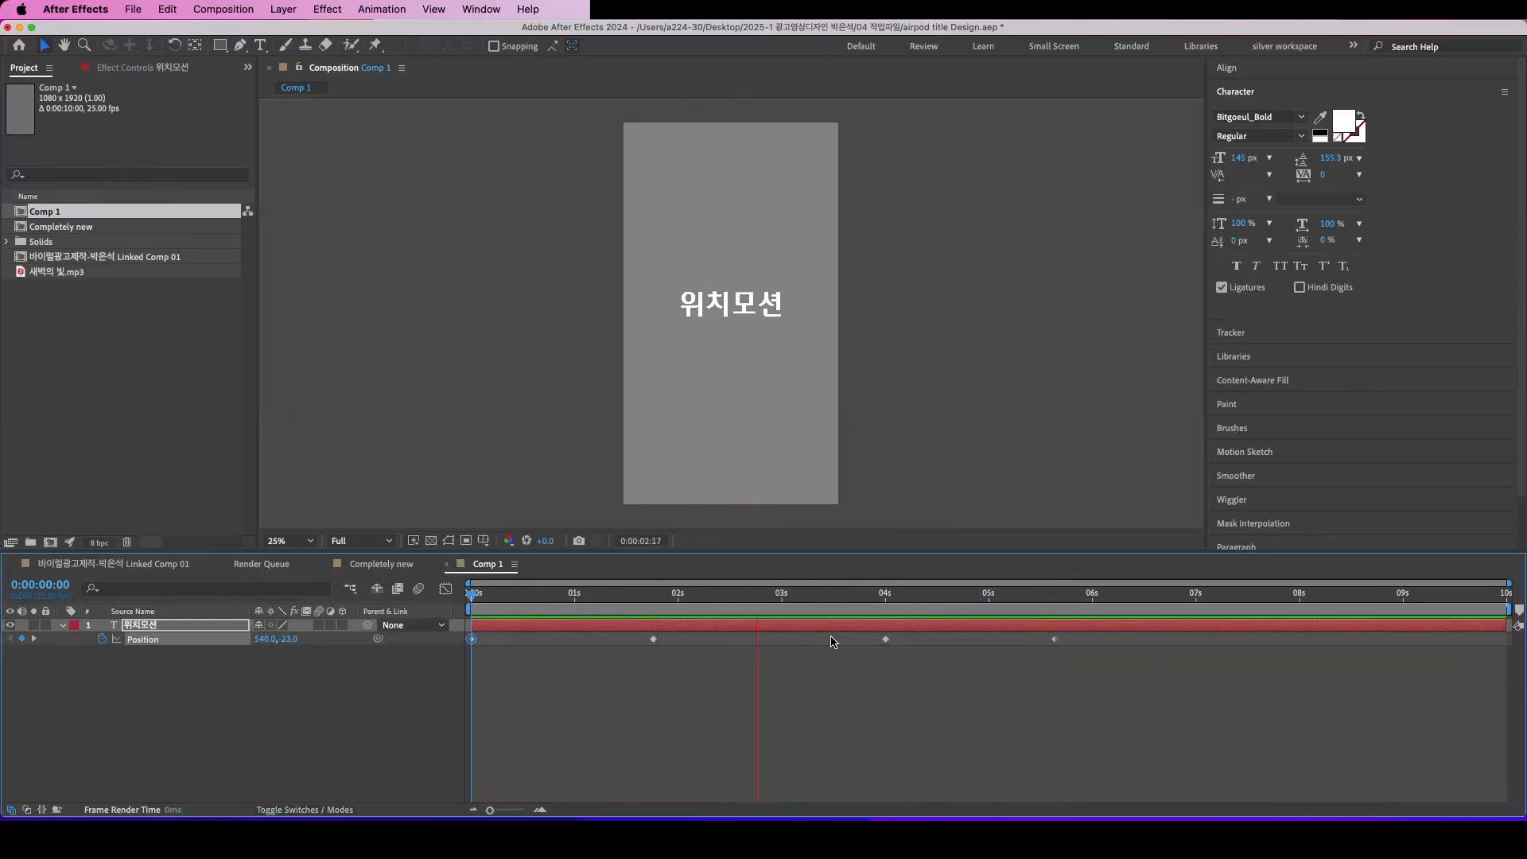
key("space")
Step: Move the second Position keyframe to 0:00:02:00 and play the animation from the start
left_click_drag(830, 598, 769, 623)
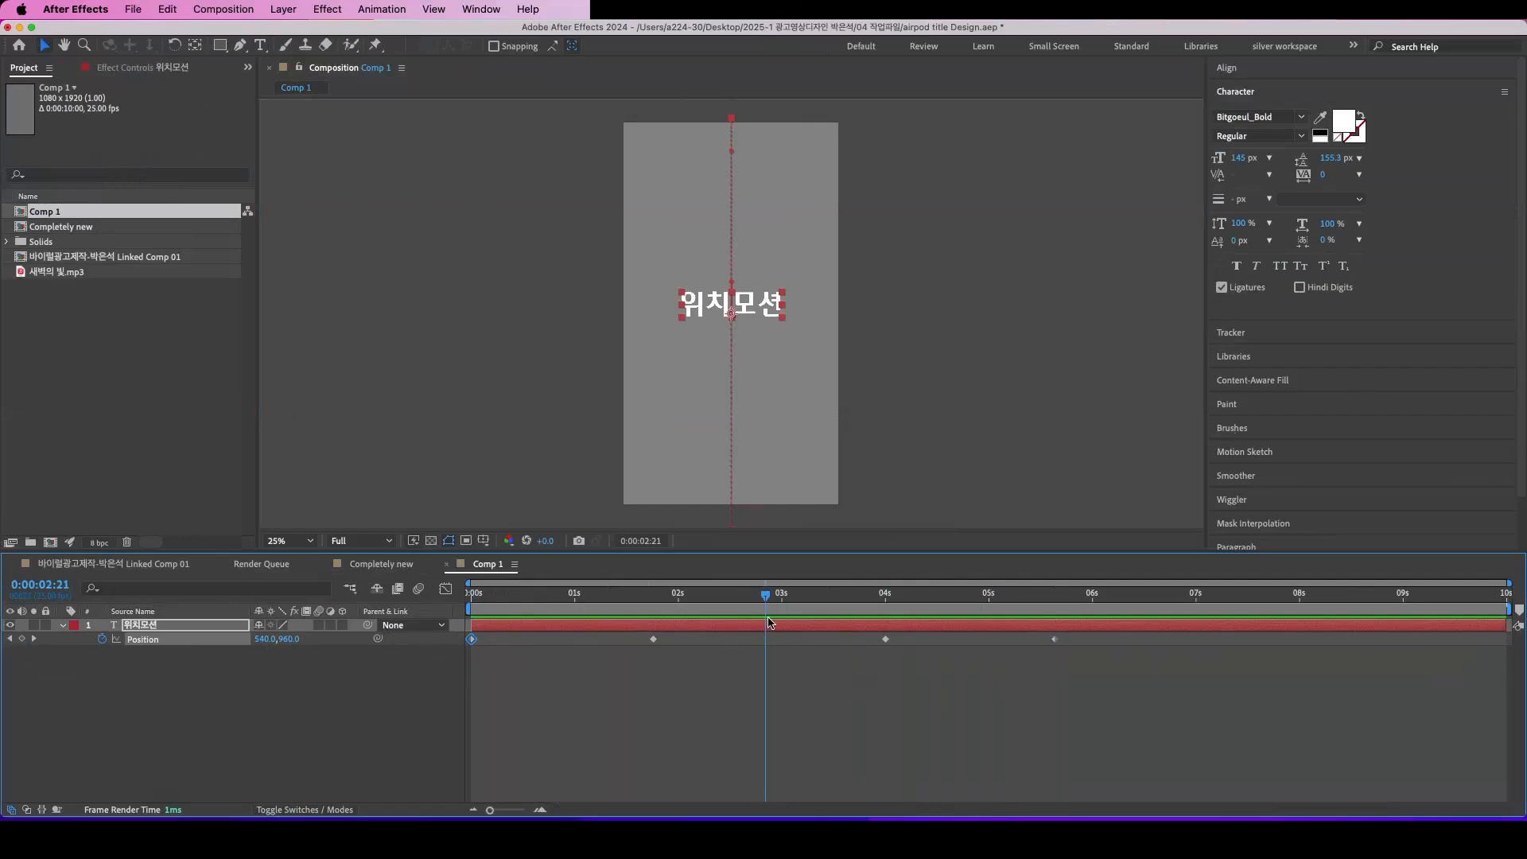
left_click_drag(766, 602, 732, 604)
left_click_drag(672, 647, 646, 643)
mouse_move(657, 646)
left_mouse_down()
mouse_move(497, 654)
mouse_move(678, 658)
left_mouse_up()
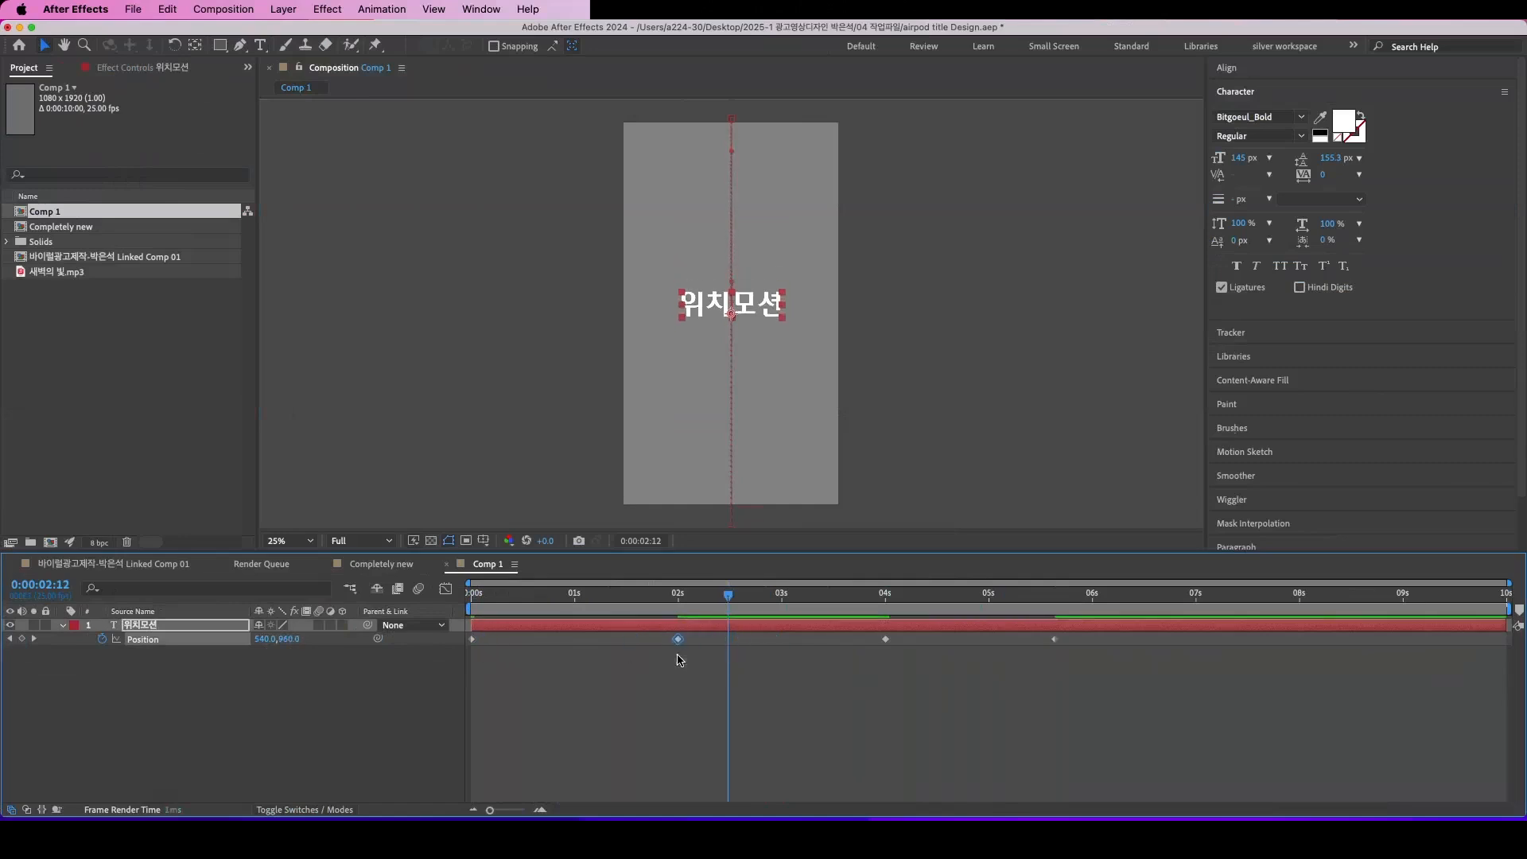
key("space")
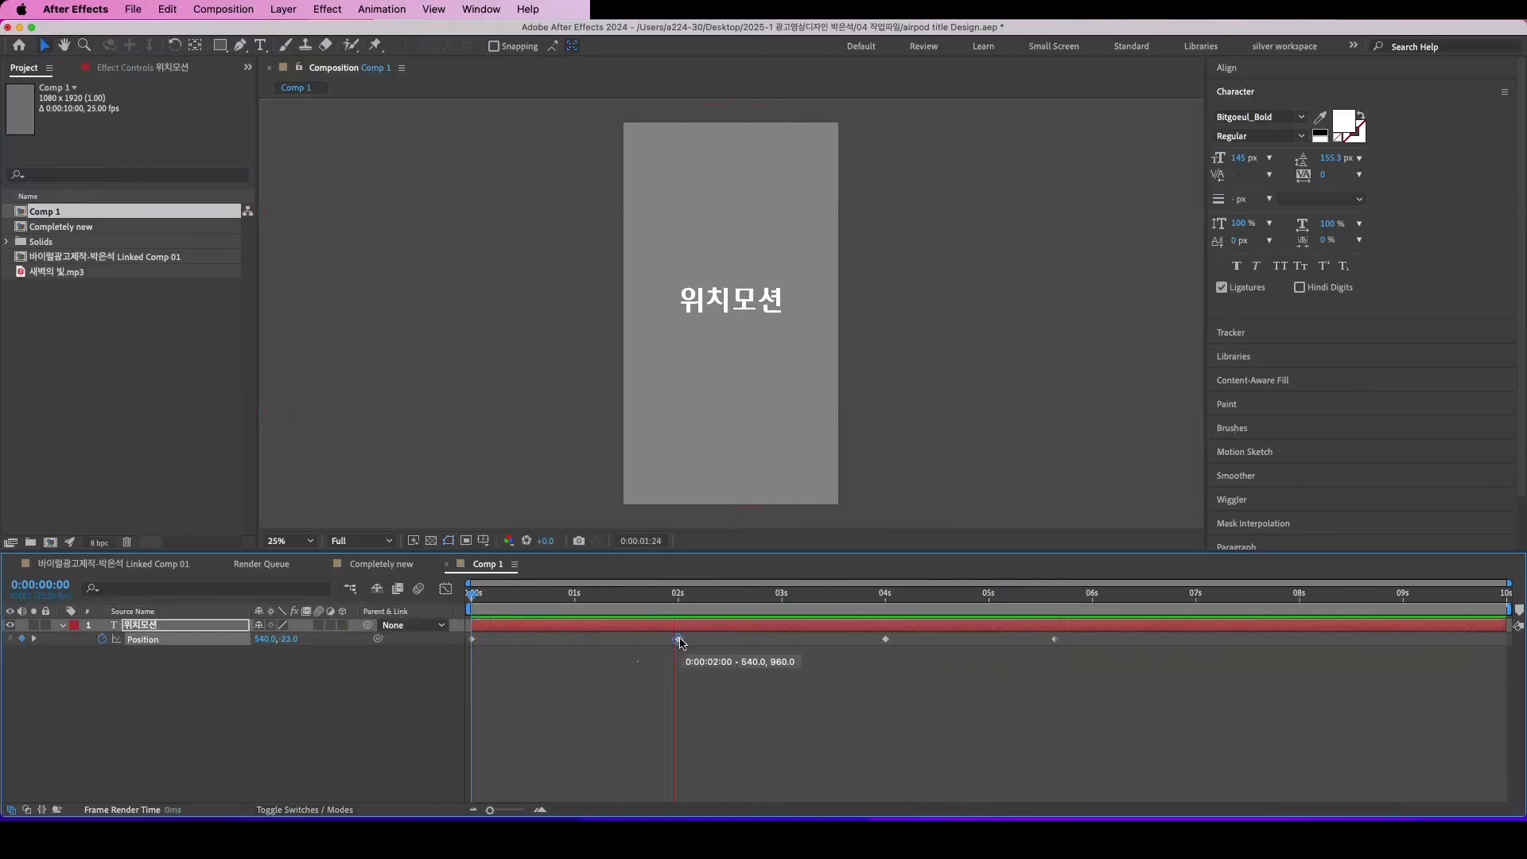
Step: Move the last Position keyframe to 0:00:06:00 and preview the retimed motion
left_click_drag(1053, 639, 1097, 646)
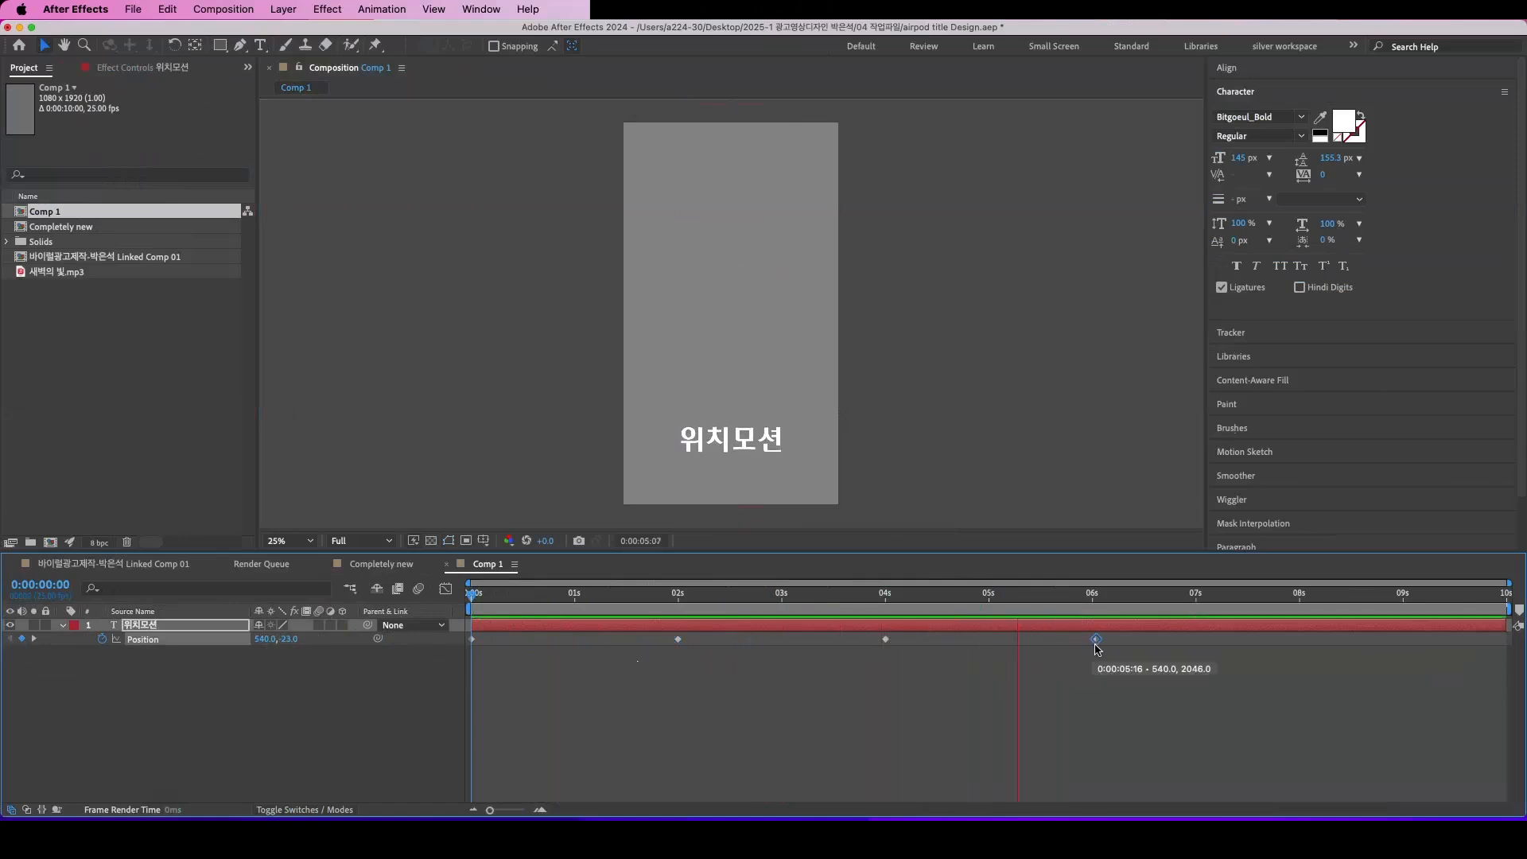
key("space")
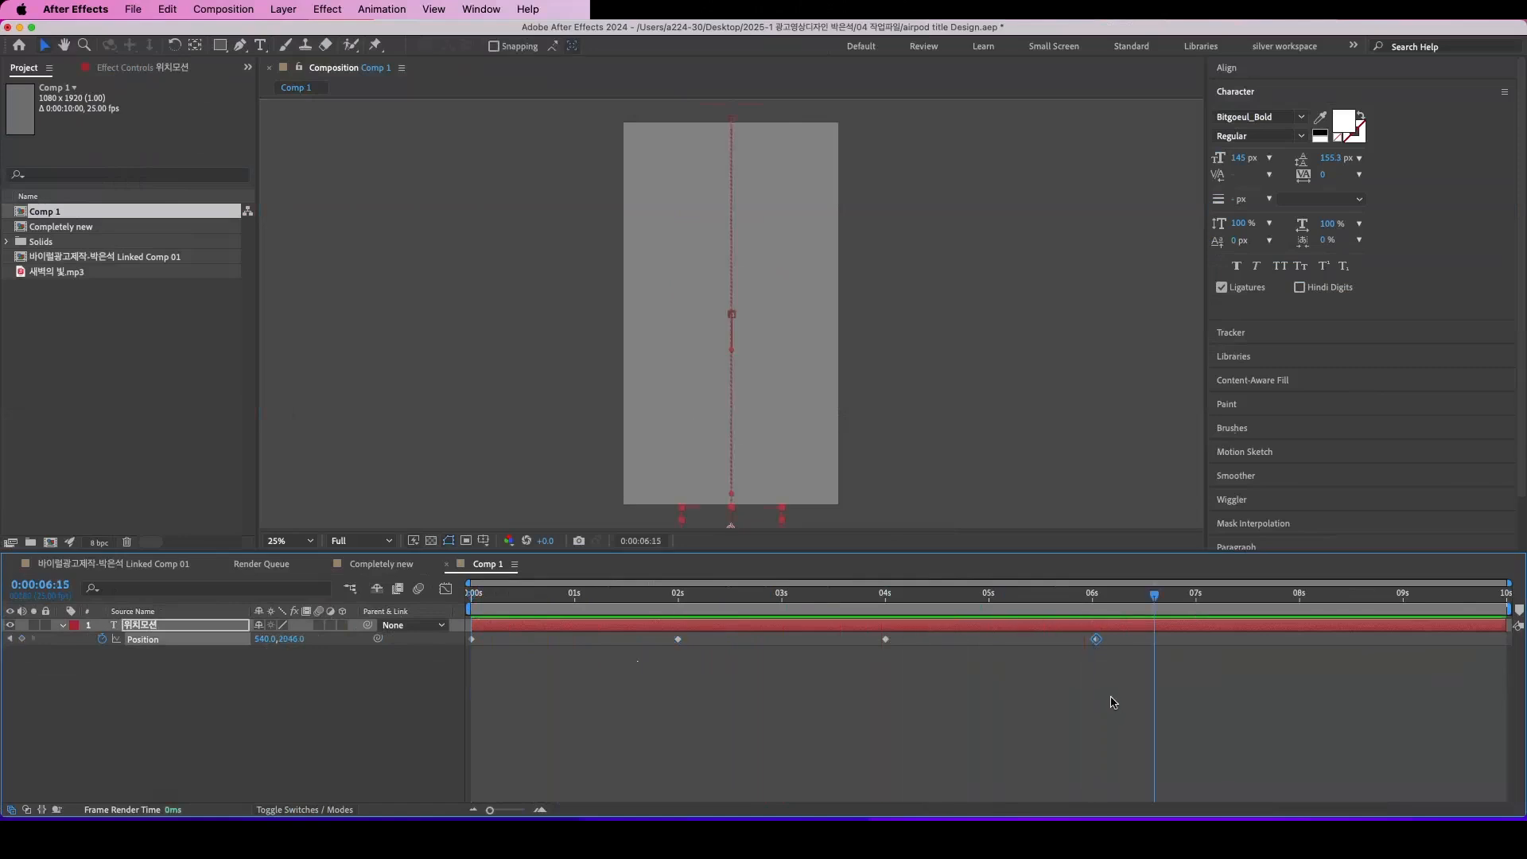
left_click_drag(1097, 641, 1093, 641)
left_click_drag(1027, 600, 308, 669)
key("space")
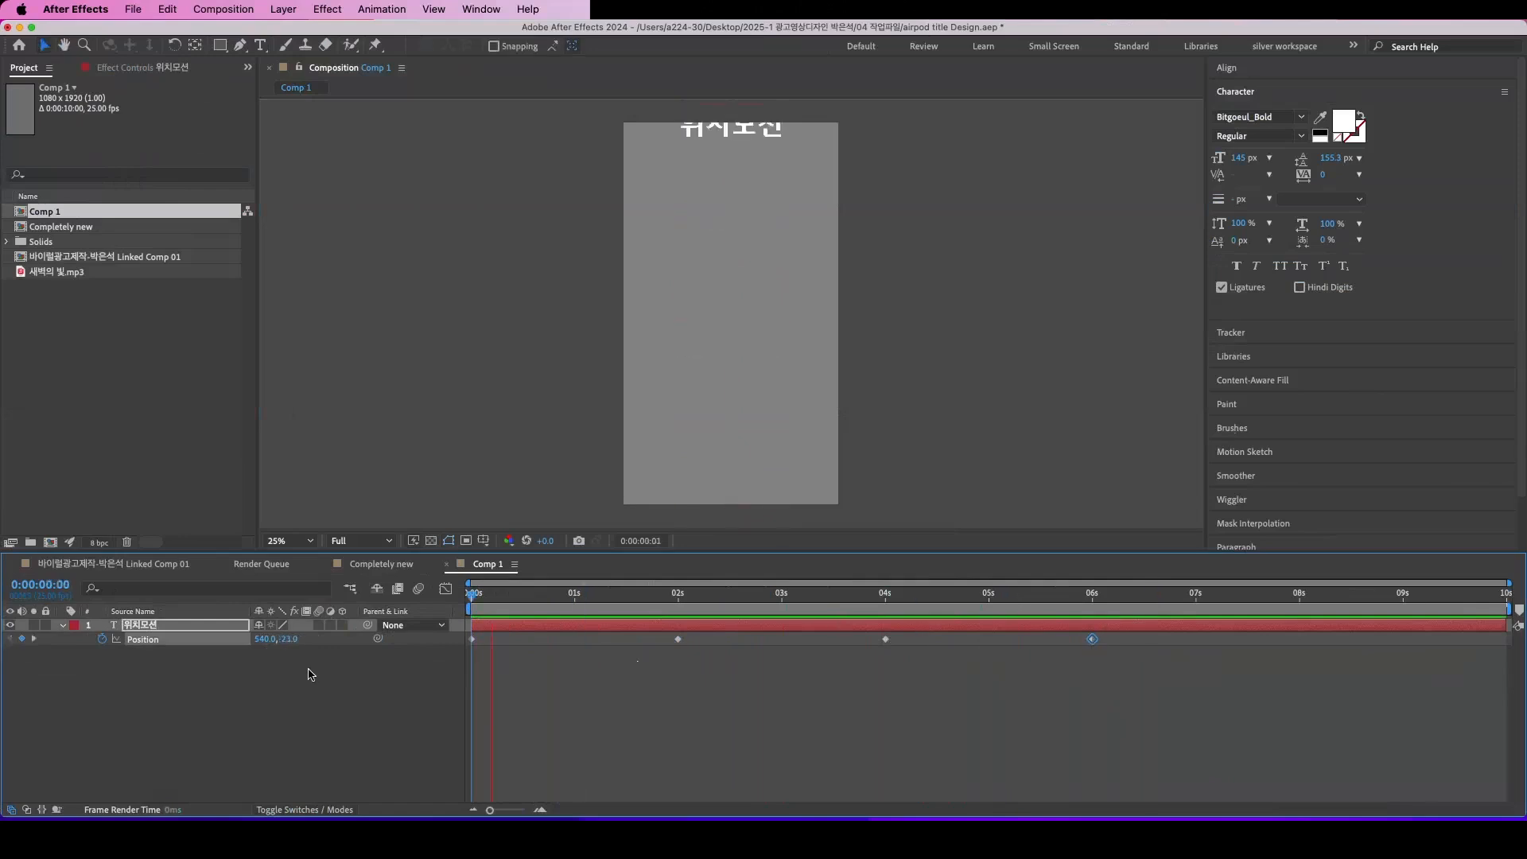
key("space")
left_click(80, 701)
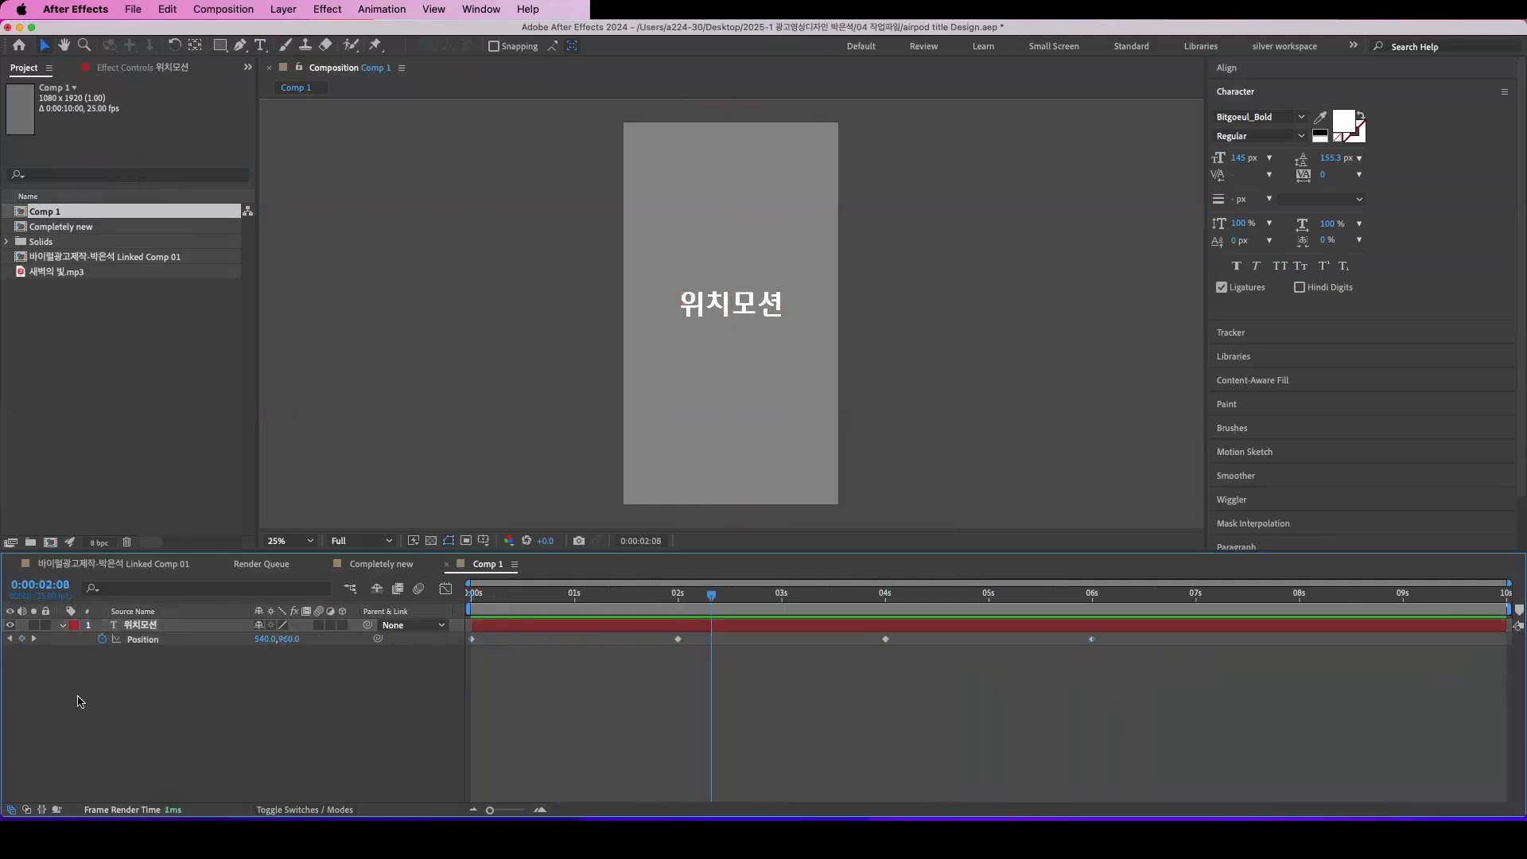
Step: Hide the 위치모션 layer and create a new text layer reading 회전모션
left_click(10, 626)
right_click(215, 639)
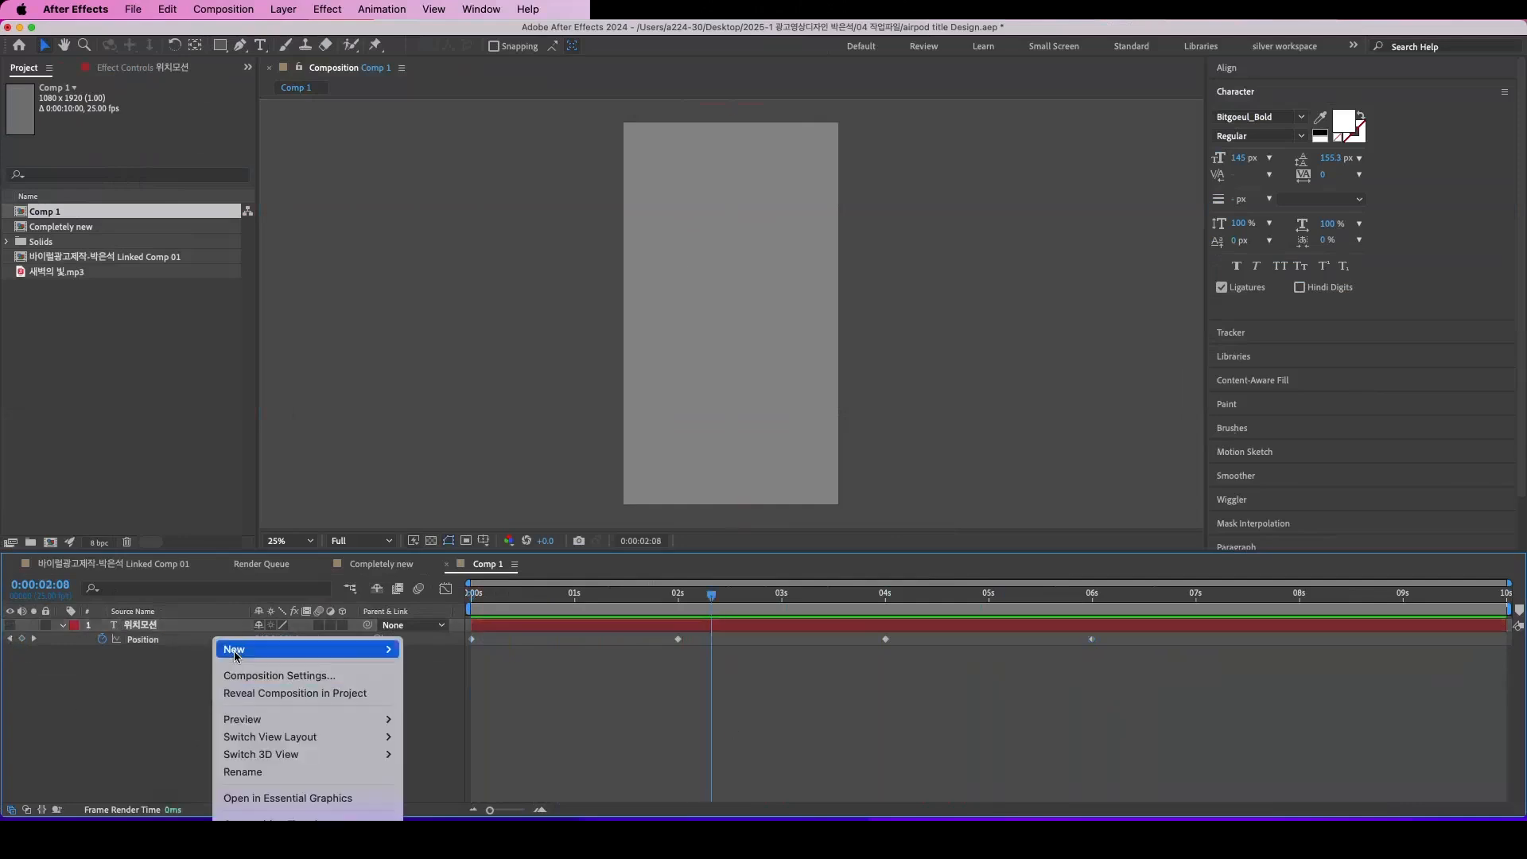
mouse_move(310, 649)
left_click(444, 673)
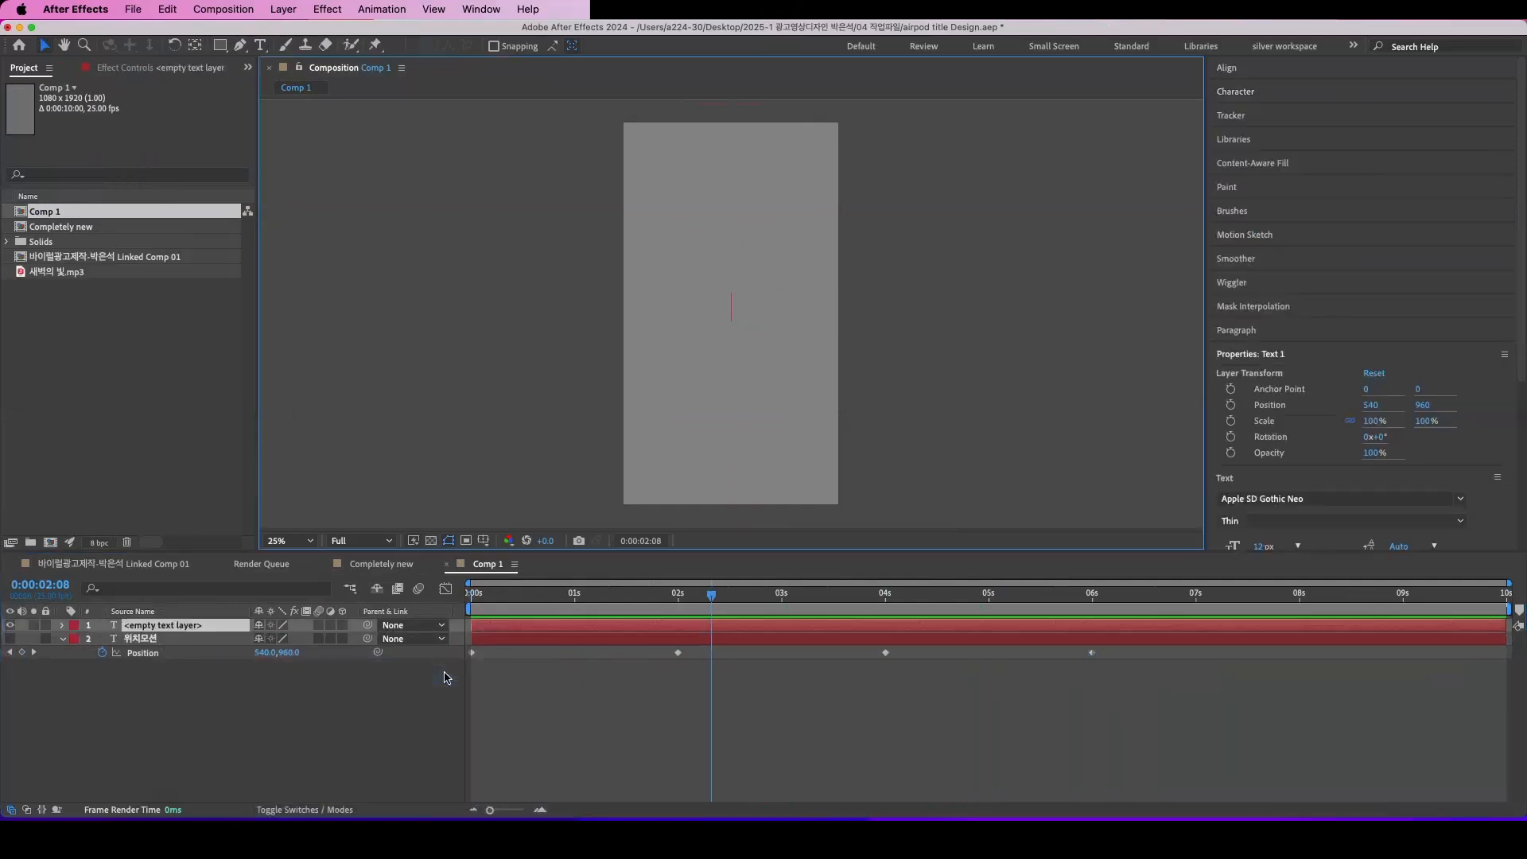
type("g")
key("BackSpace")
type("gh")
key("BackSpace")
key("BackSpace")
type("회전모 ㅕ")
key("BackSpace")
key("BackSpace")
type("션")
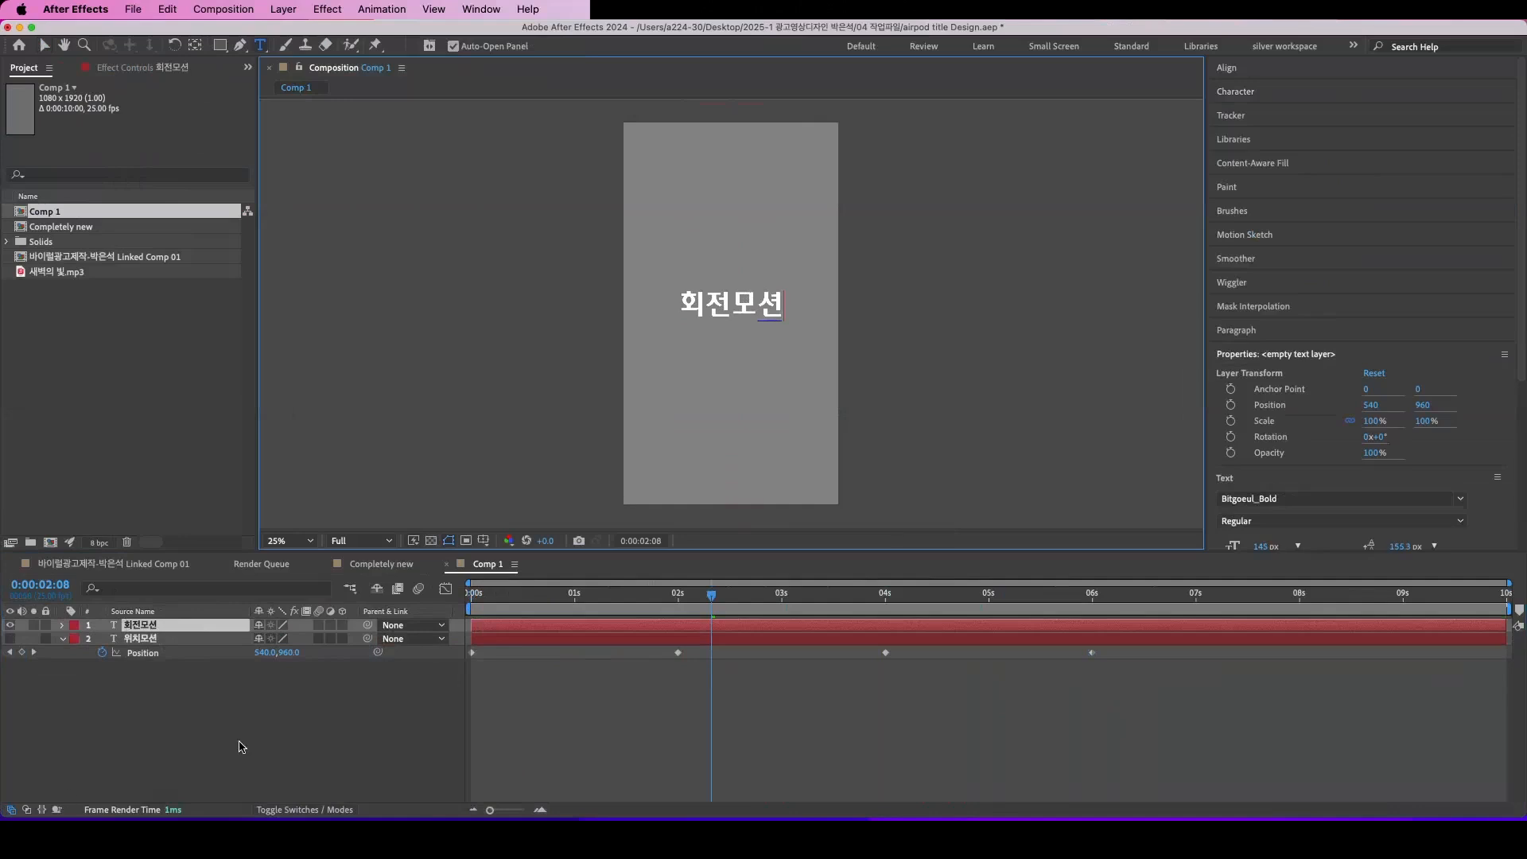
left_click(211, 692)
Step: Show the Rotation property of the 회전모션 layer and set a Rotation keyframe at 0:00:00:00
left_click(150, 628)
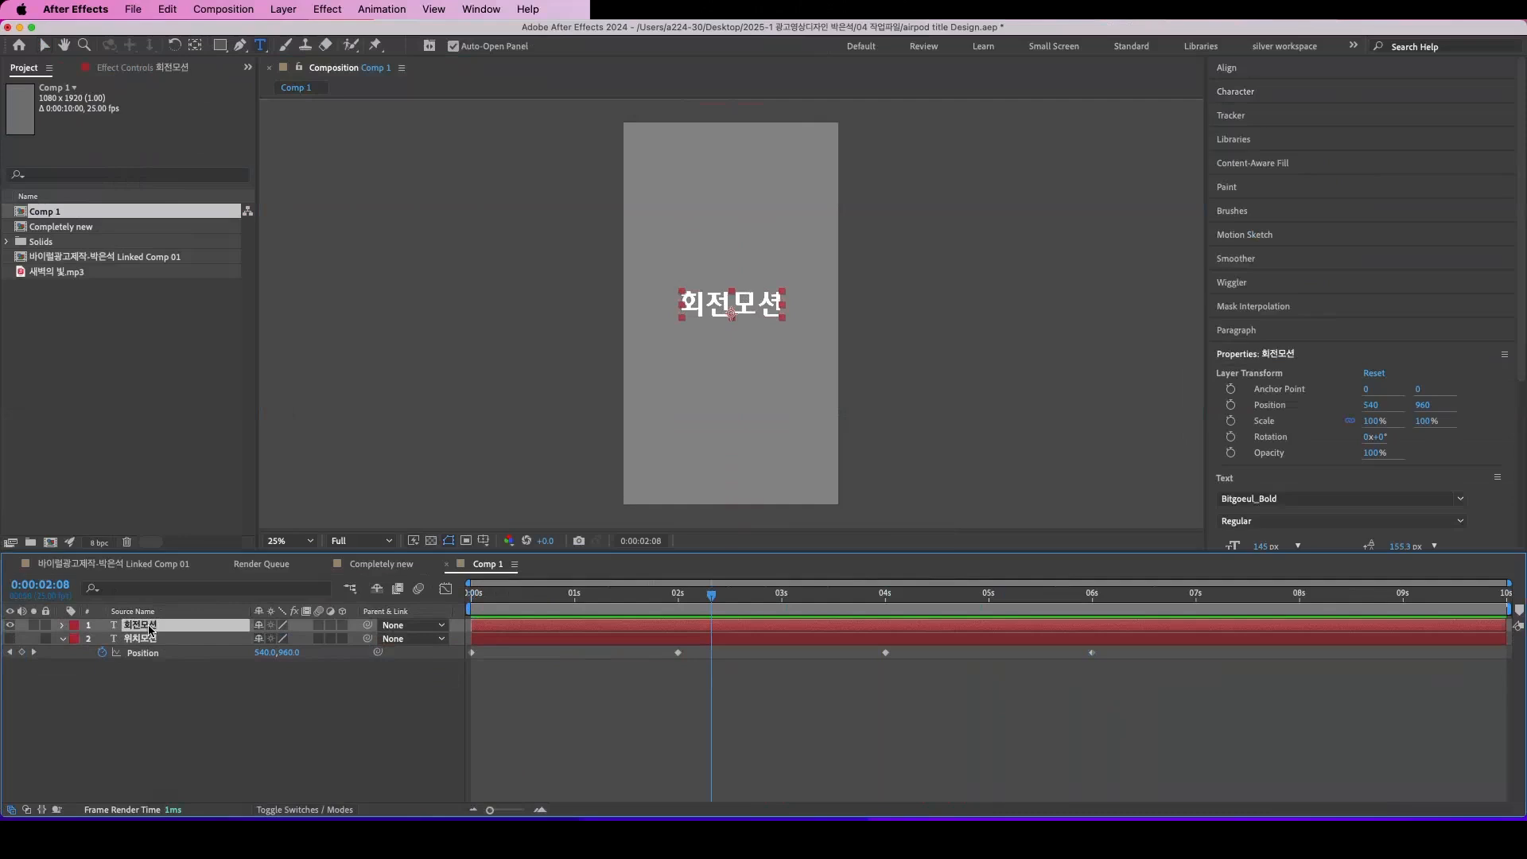
key("r")
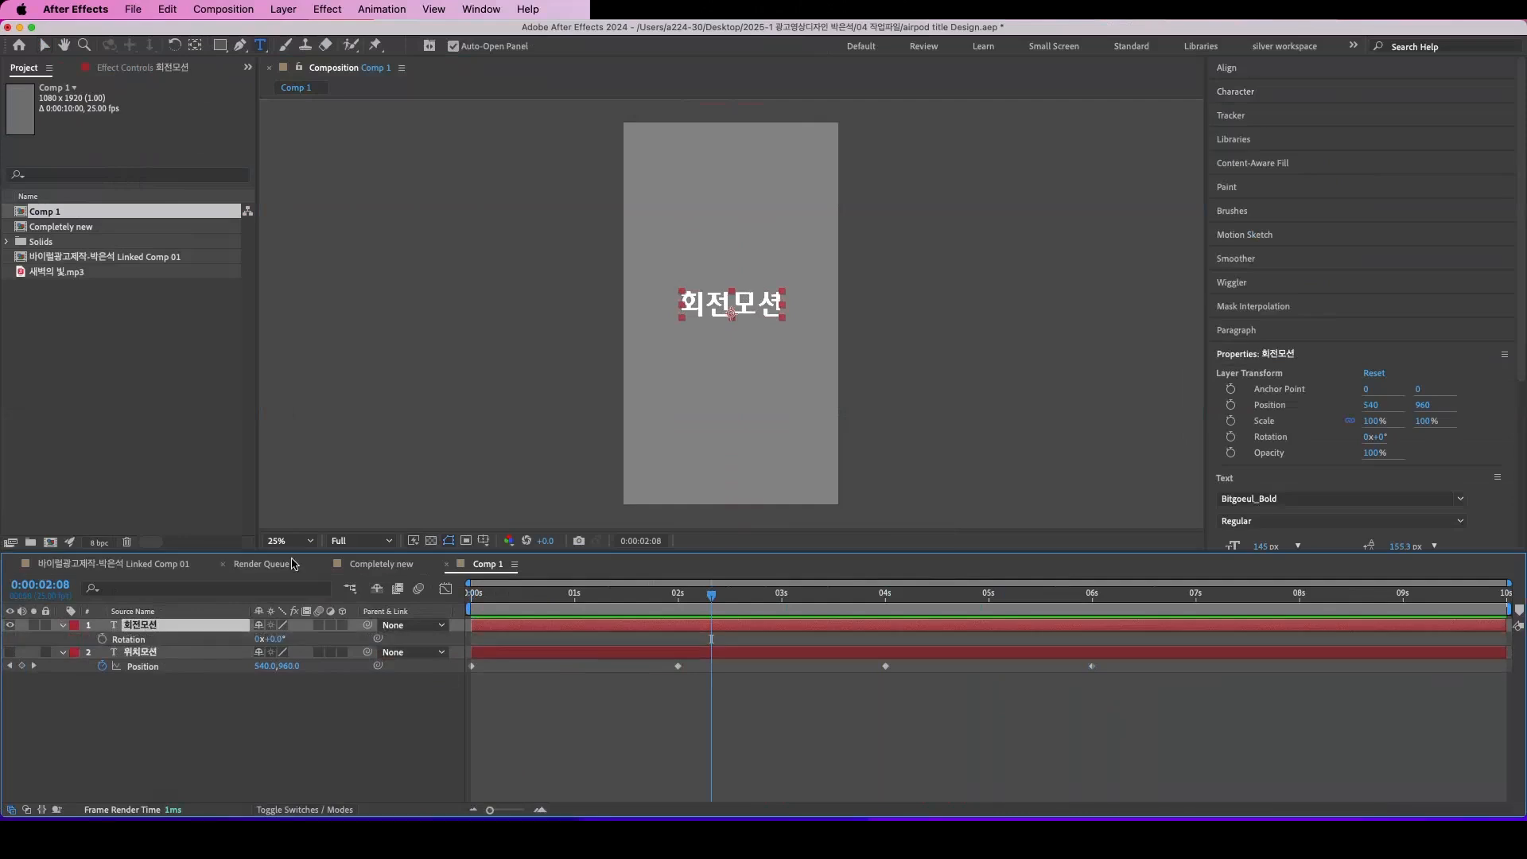
scroll(742, 336, "down", 1)
scroll(727, 335, "up", 4)
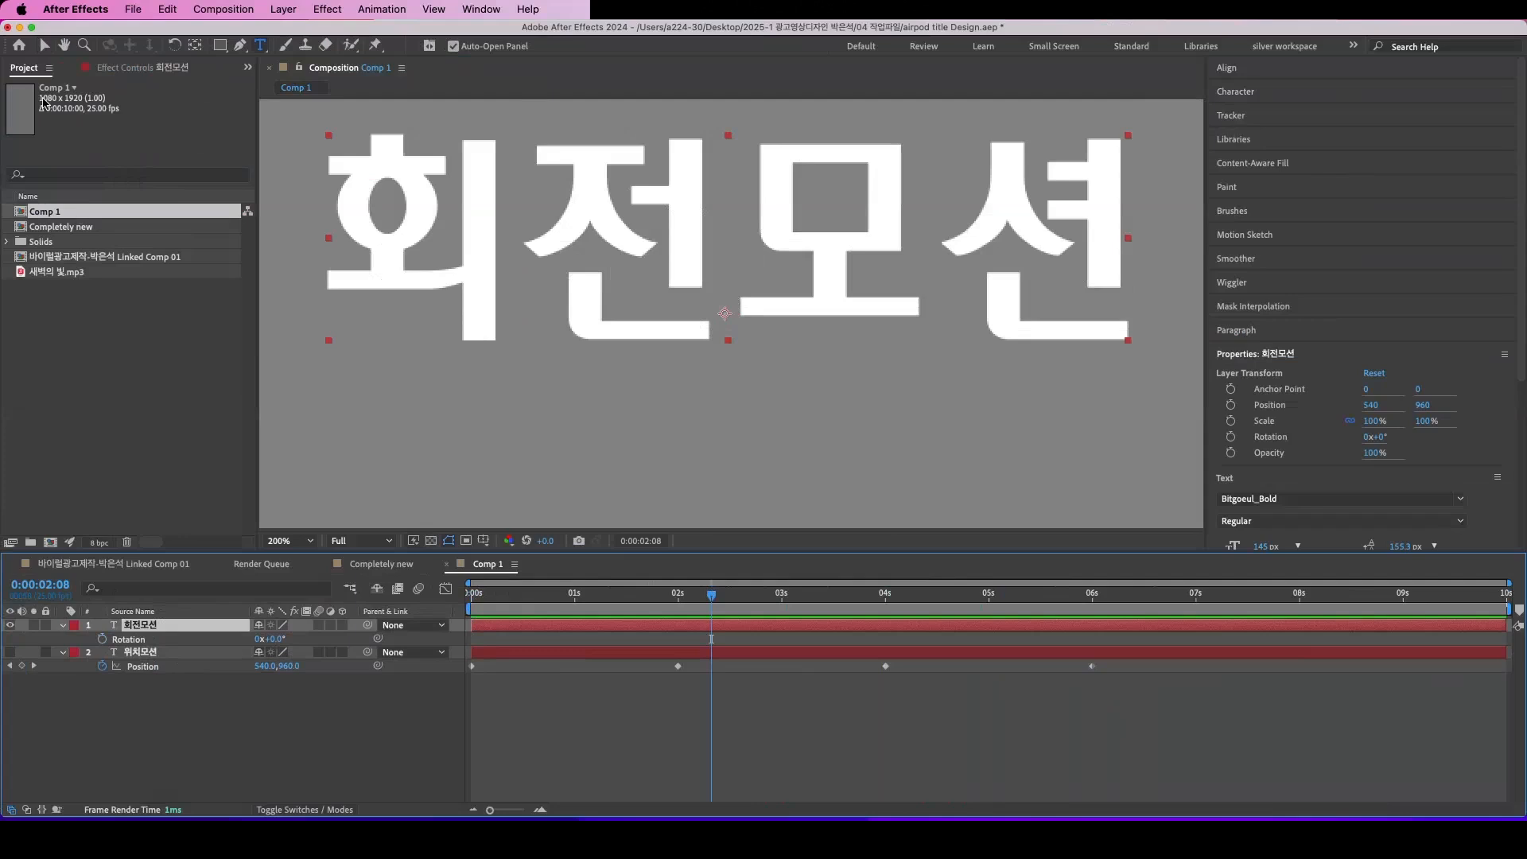
left_click(44, 47)
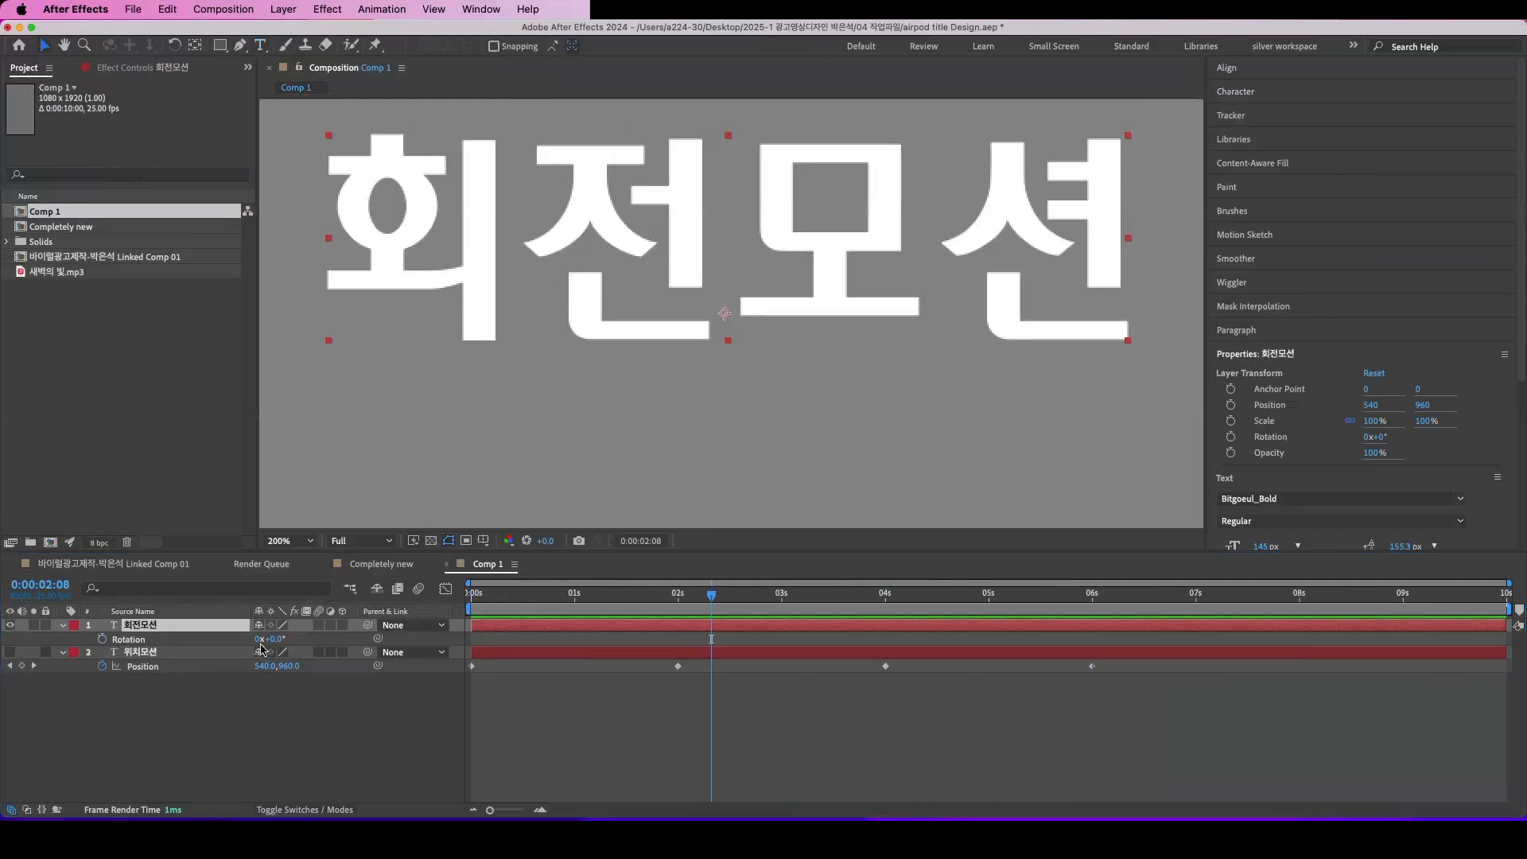
left_click(258, 641)
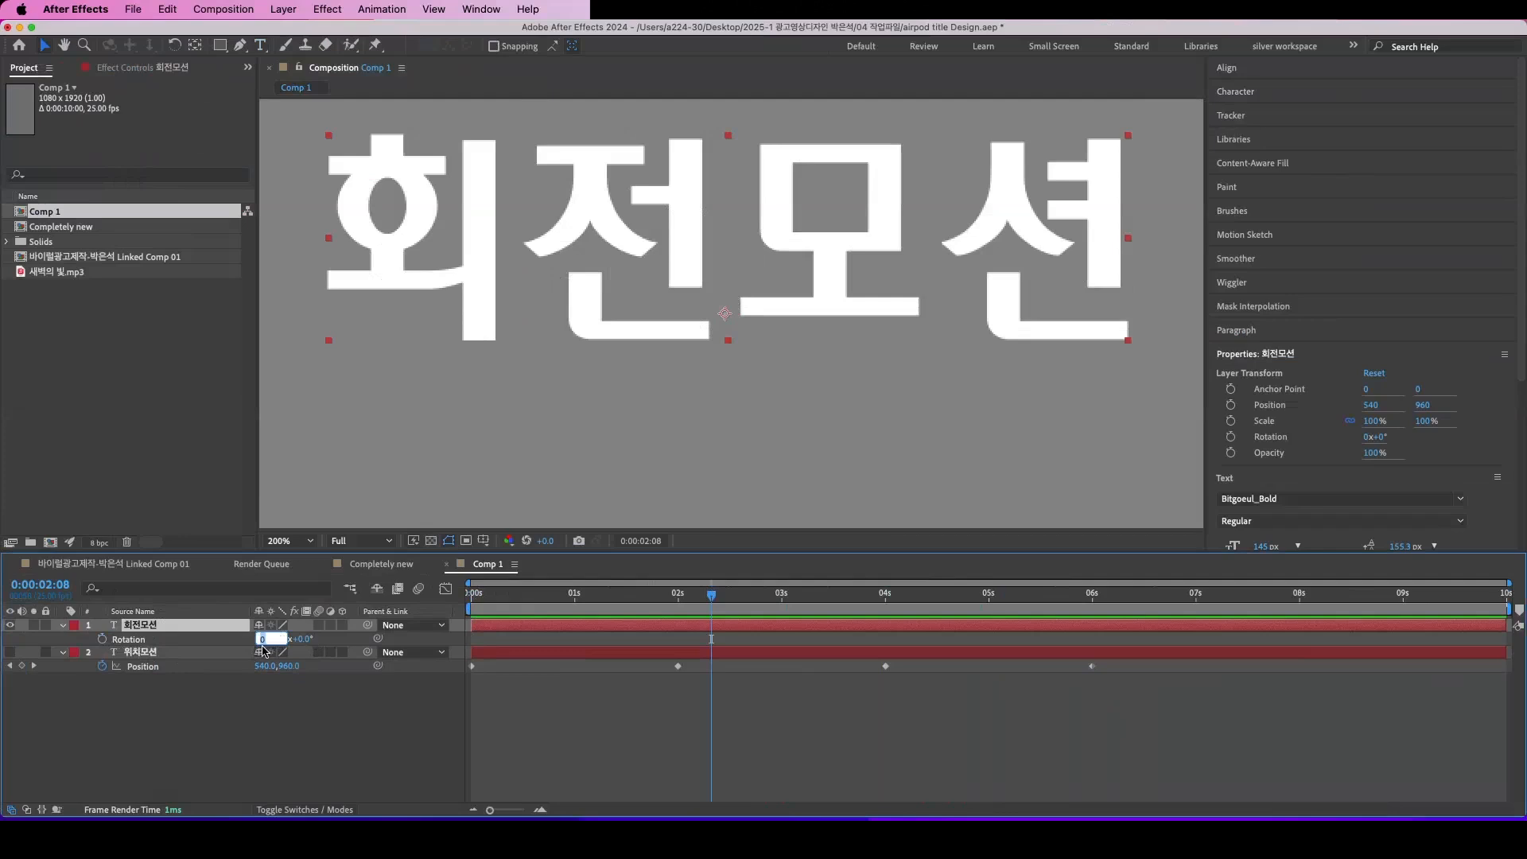
left_click(283, 724)
left_click(258, 638)
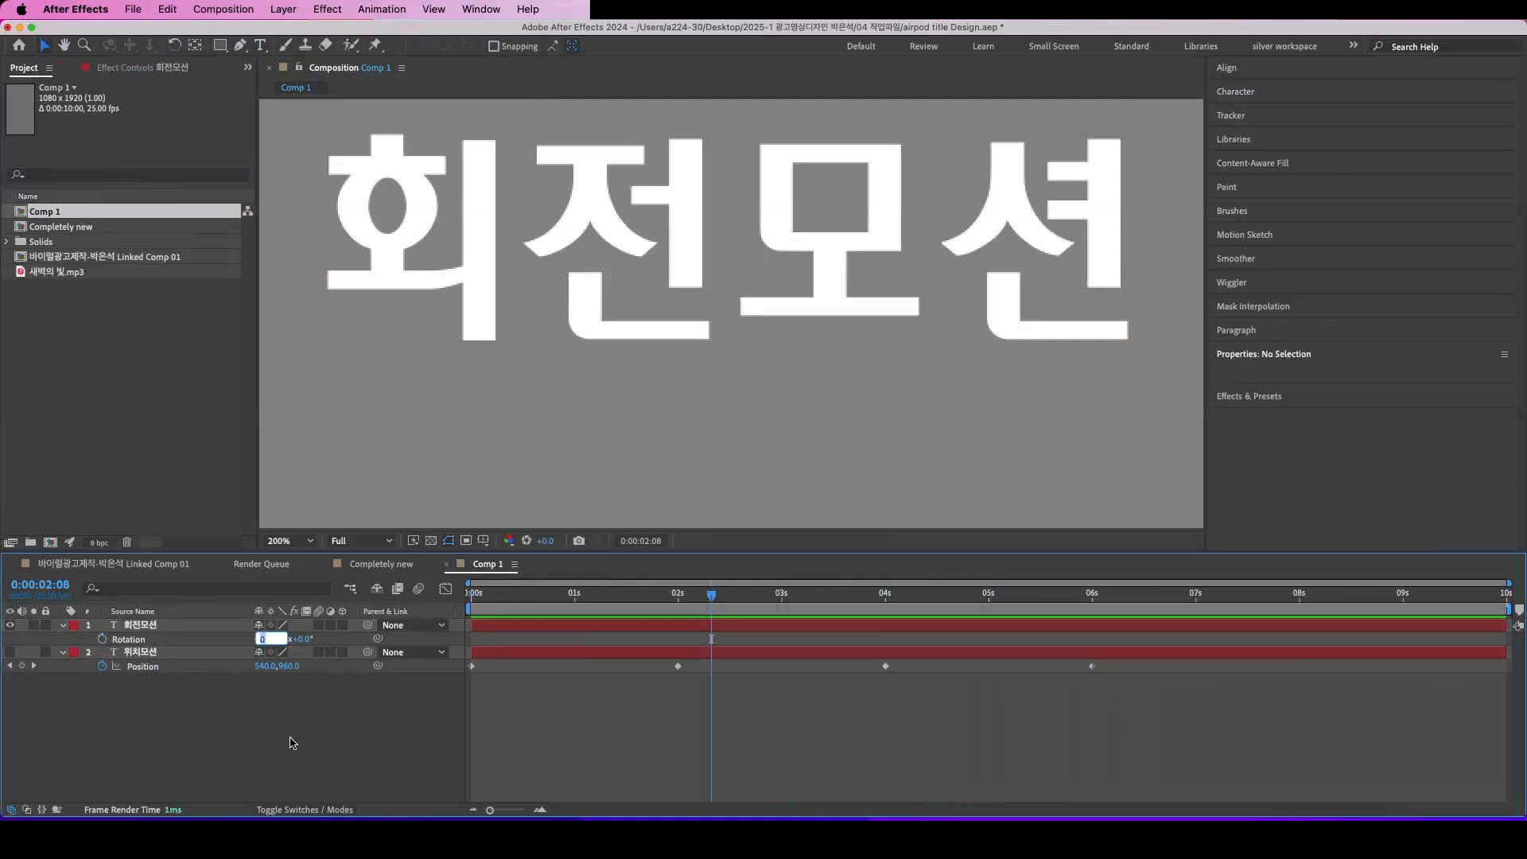
left_click_drag(703, 604, 425, 612)
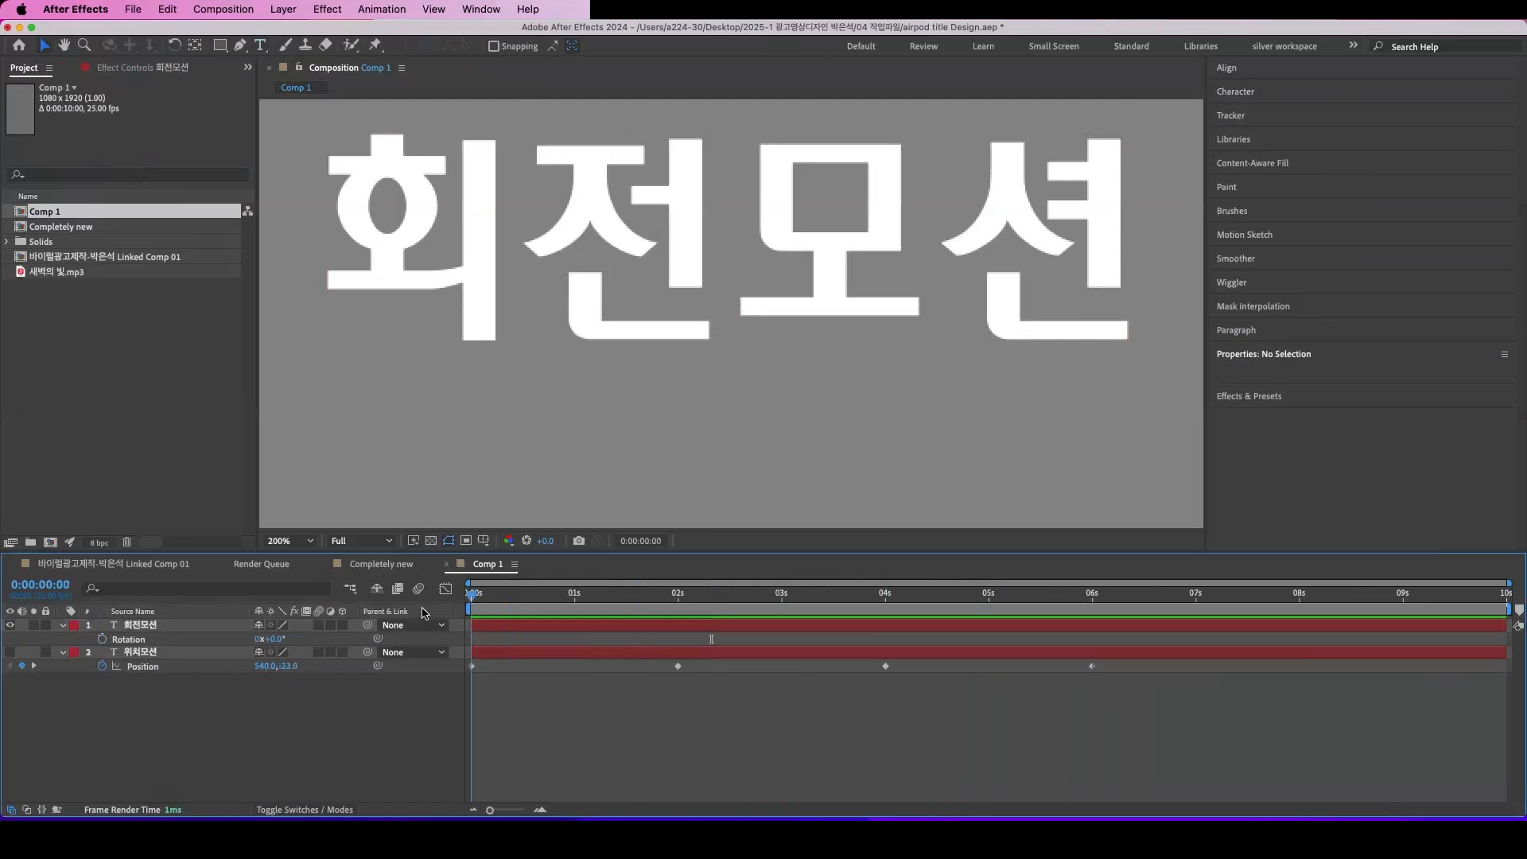
left_click(102, 640)
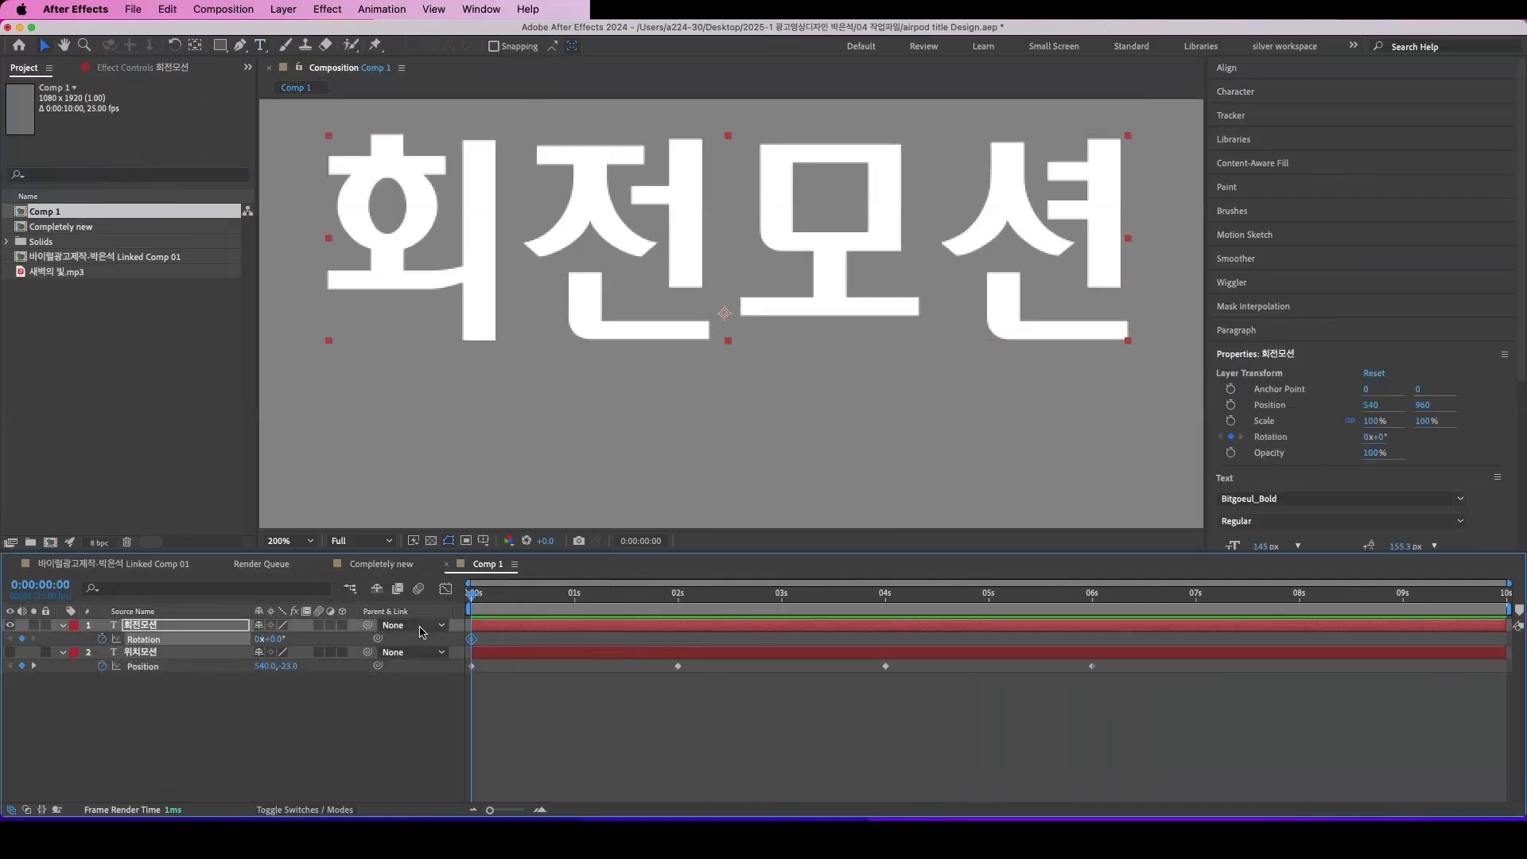
Step: Set the Rotation of the 회전모션 layer to 1x+0.0° at 0:00:02:00 and play the animation from the start
left_click_drag(472, 602, 678, 626)
left_click(256, 639)
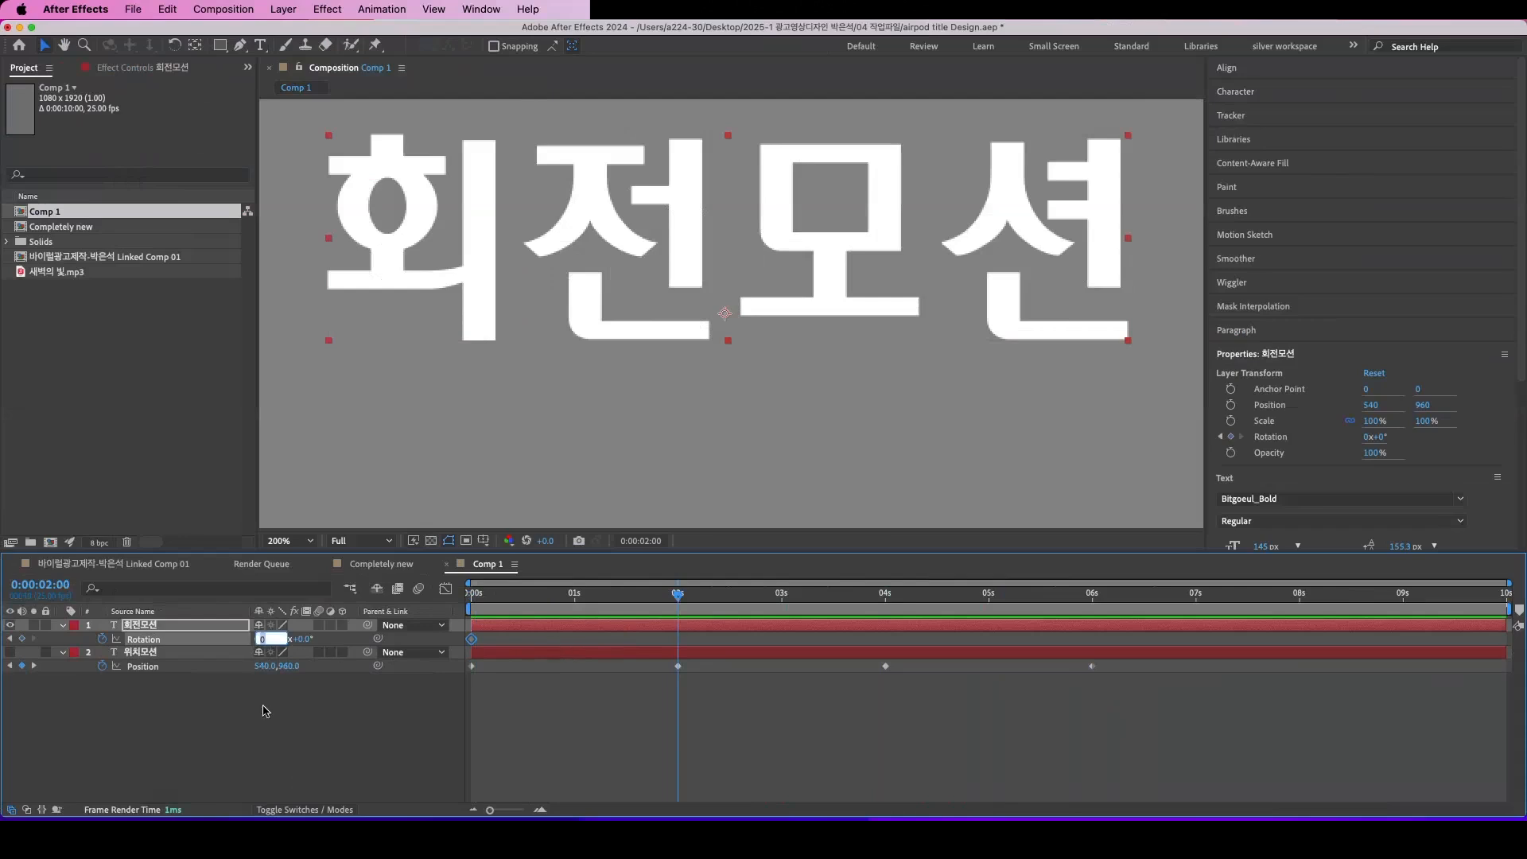
type("1")
key("Return")
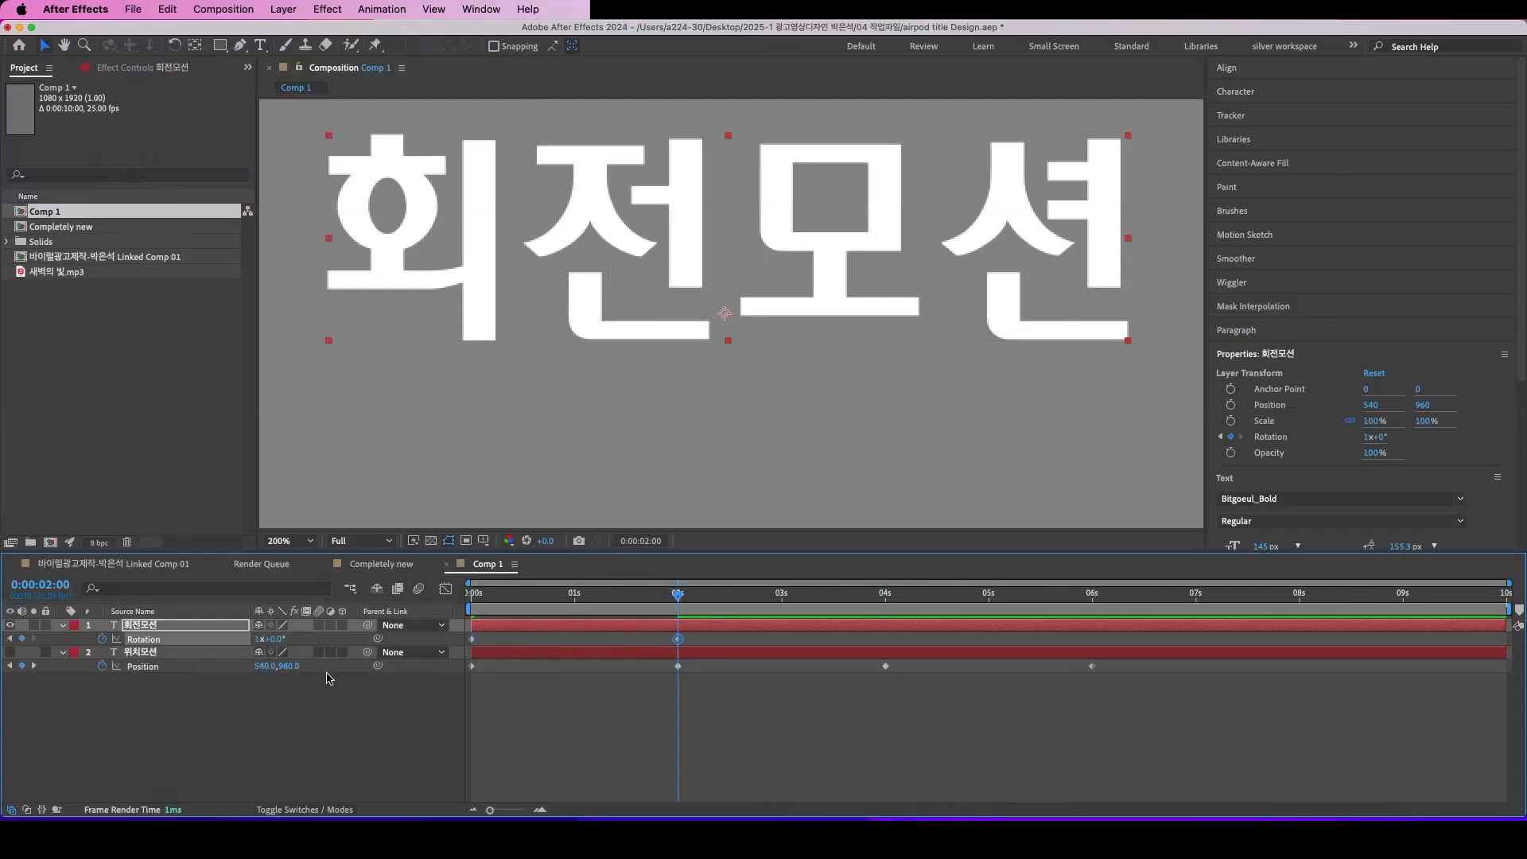
left_click_drag(677, 610, 469, 611)
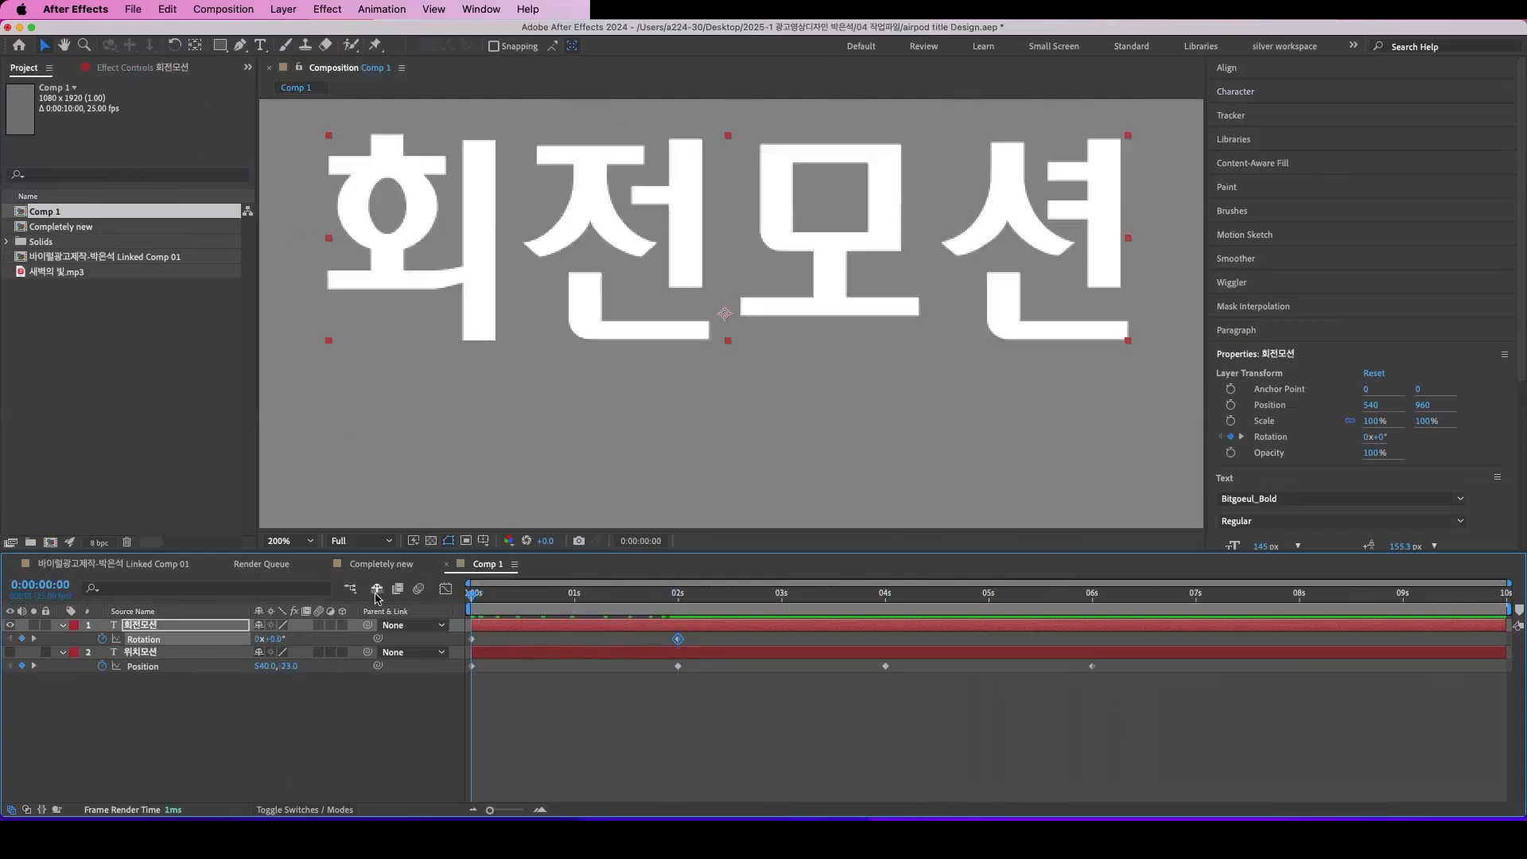
scroll(612, 454, "up", 2)
scroll(611, 455, "down", 1)
scroll(611, 456, "down", 6)
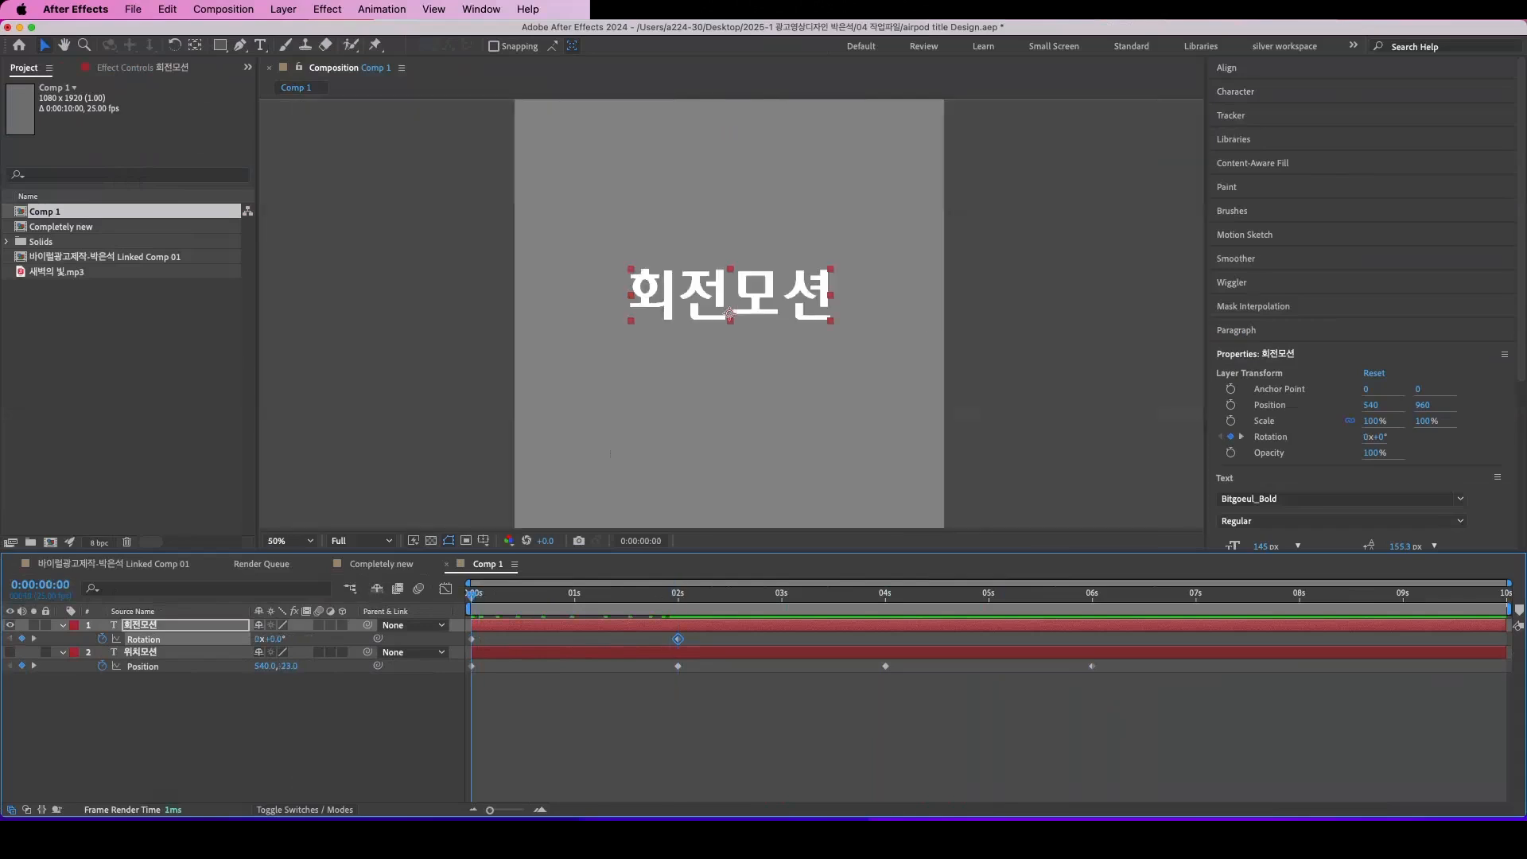
key("space")
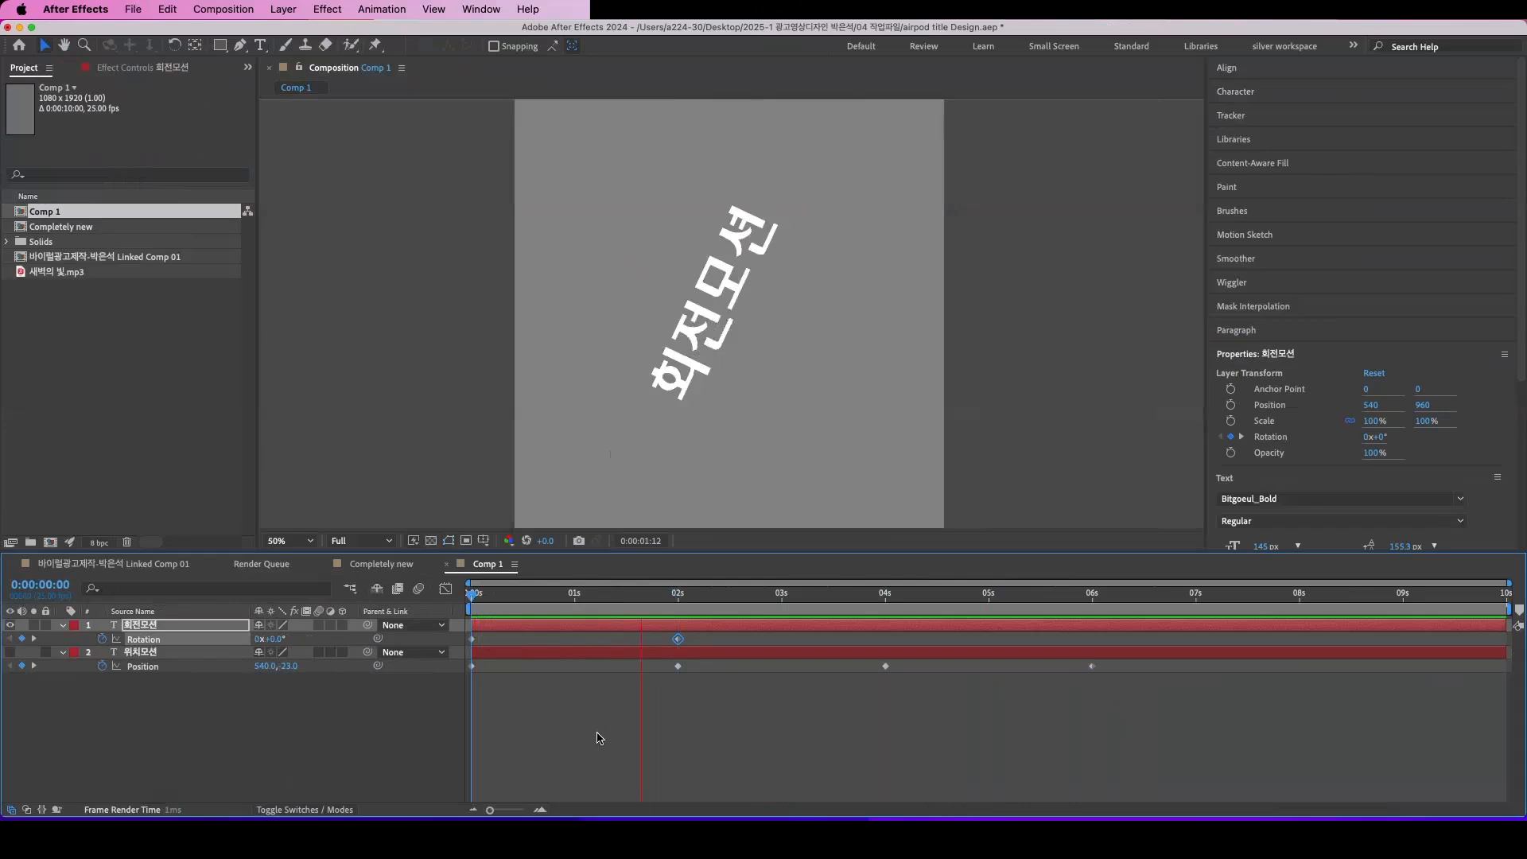
Step: Inspect the text's rotation at 0:00:01:03 and undo the Rotation keyframes on the 회전모션 layer
key("k")
left_click_drag(679, 619, 589, 620)
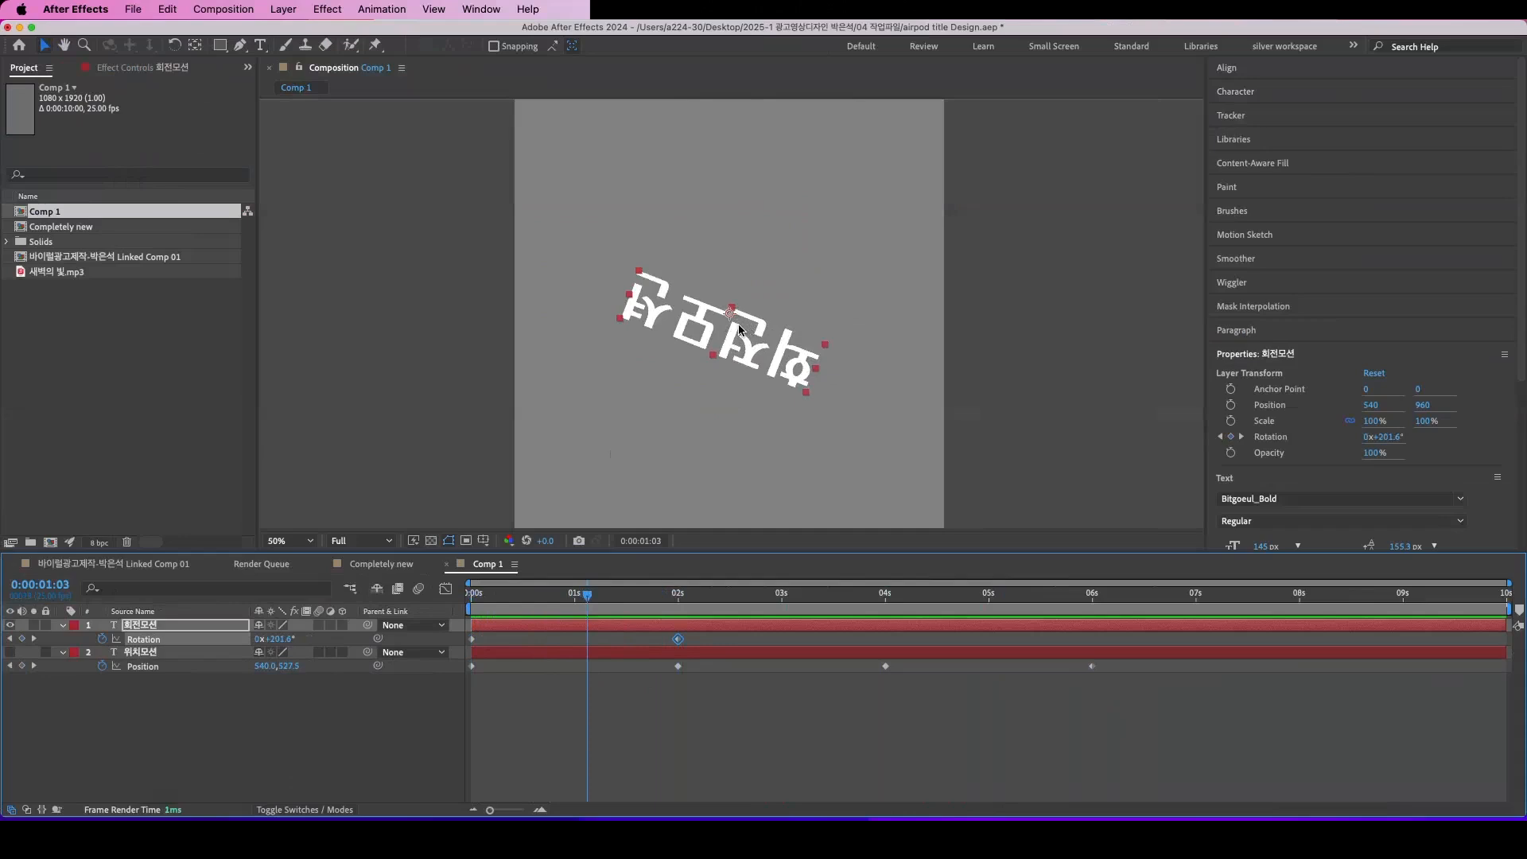
key("k")
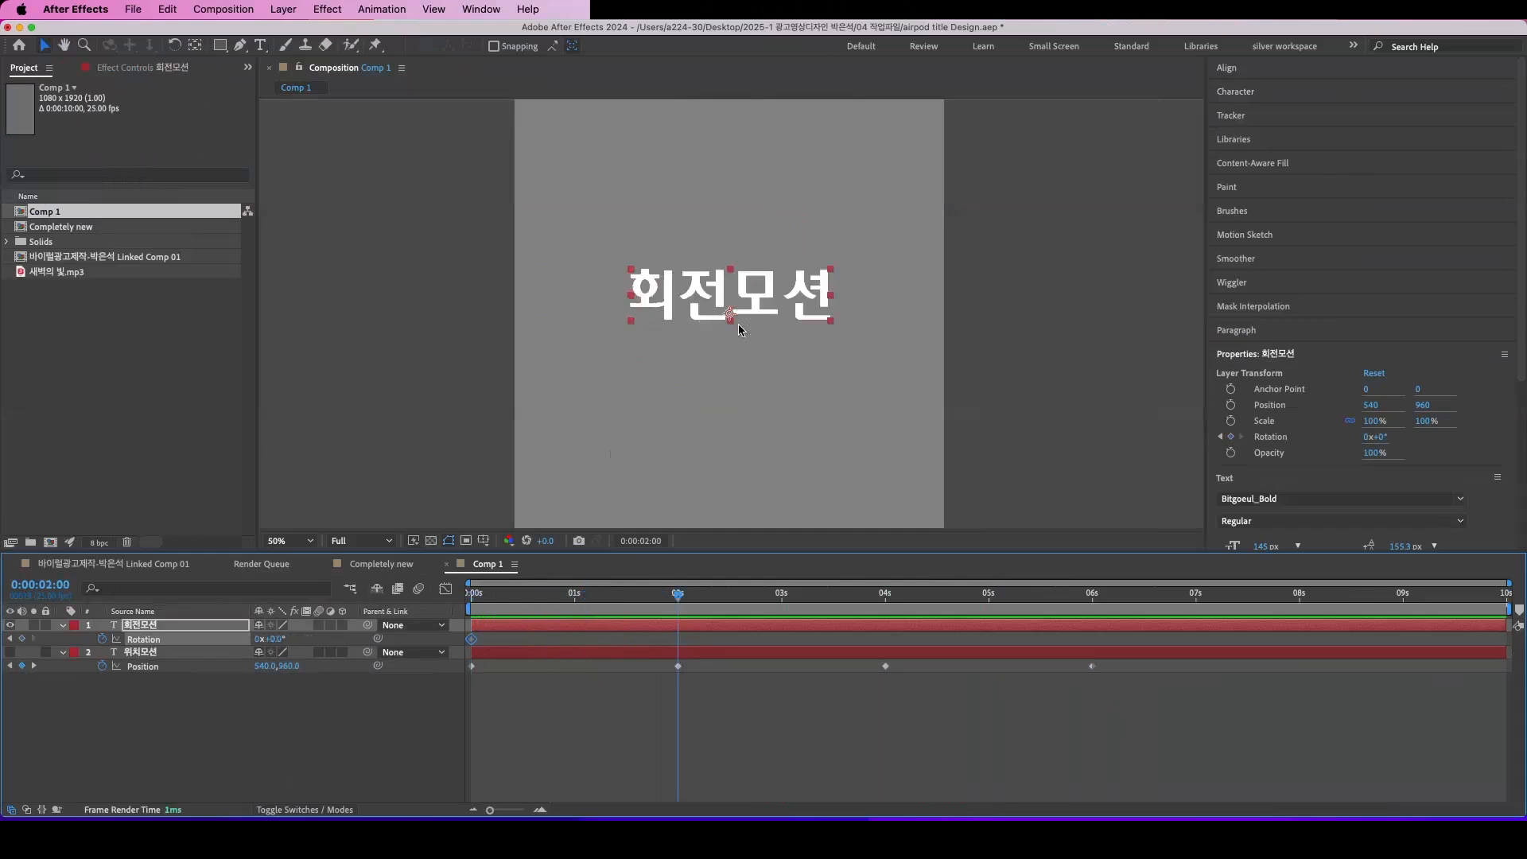
key("super+z")
key("super+z")
left_click(710, 309)
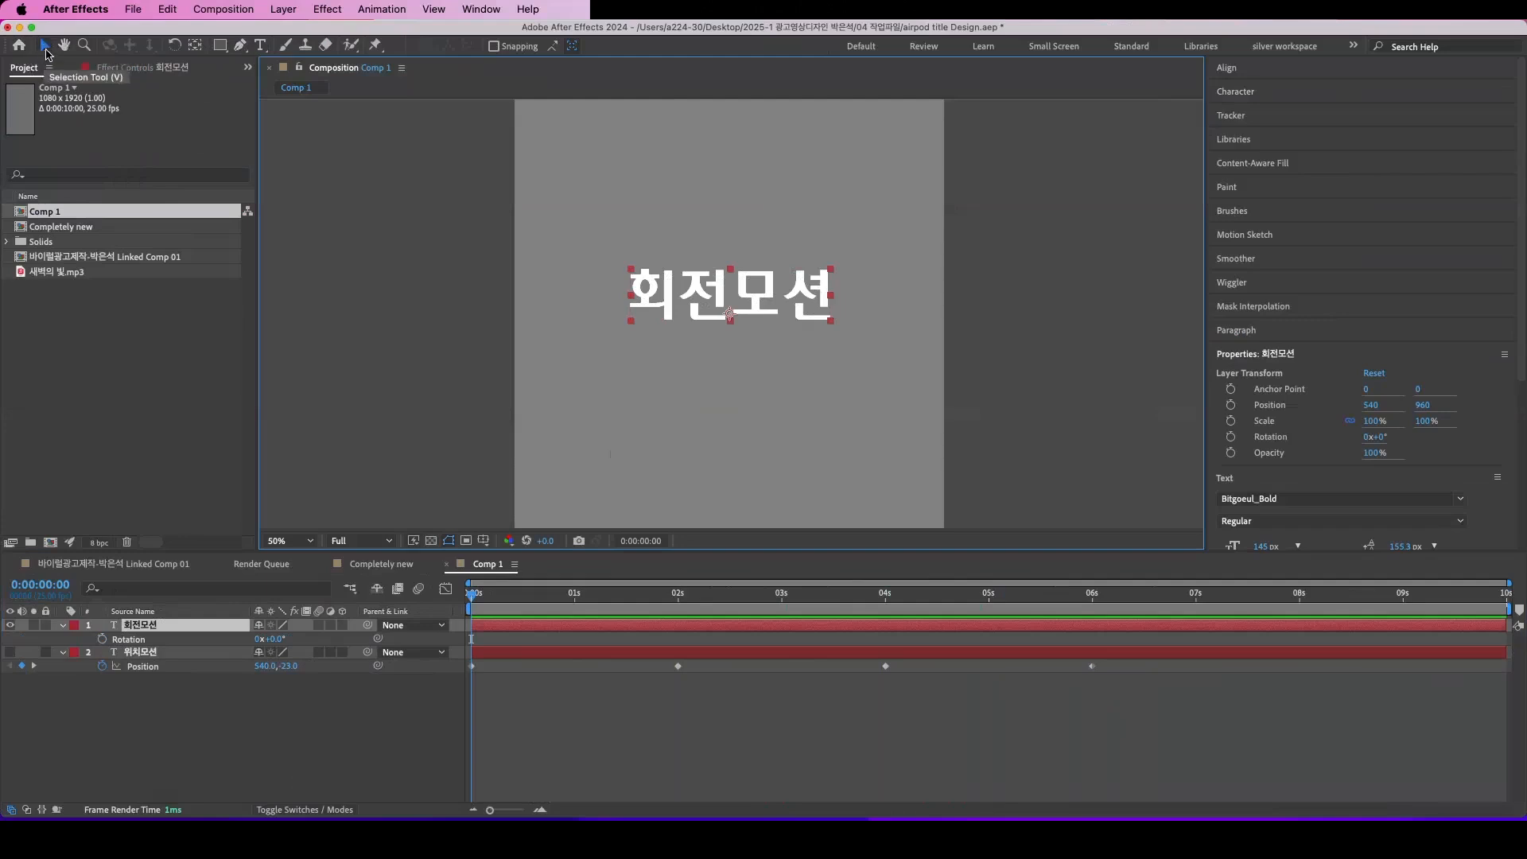
Step: Move the anchor point of the 회전모션 layer to the text's centre with the Pan Behind tool, at about 2, -47.8
scroll(718, 321, "down", 2)
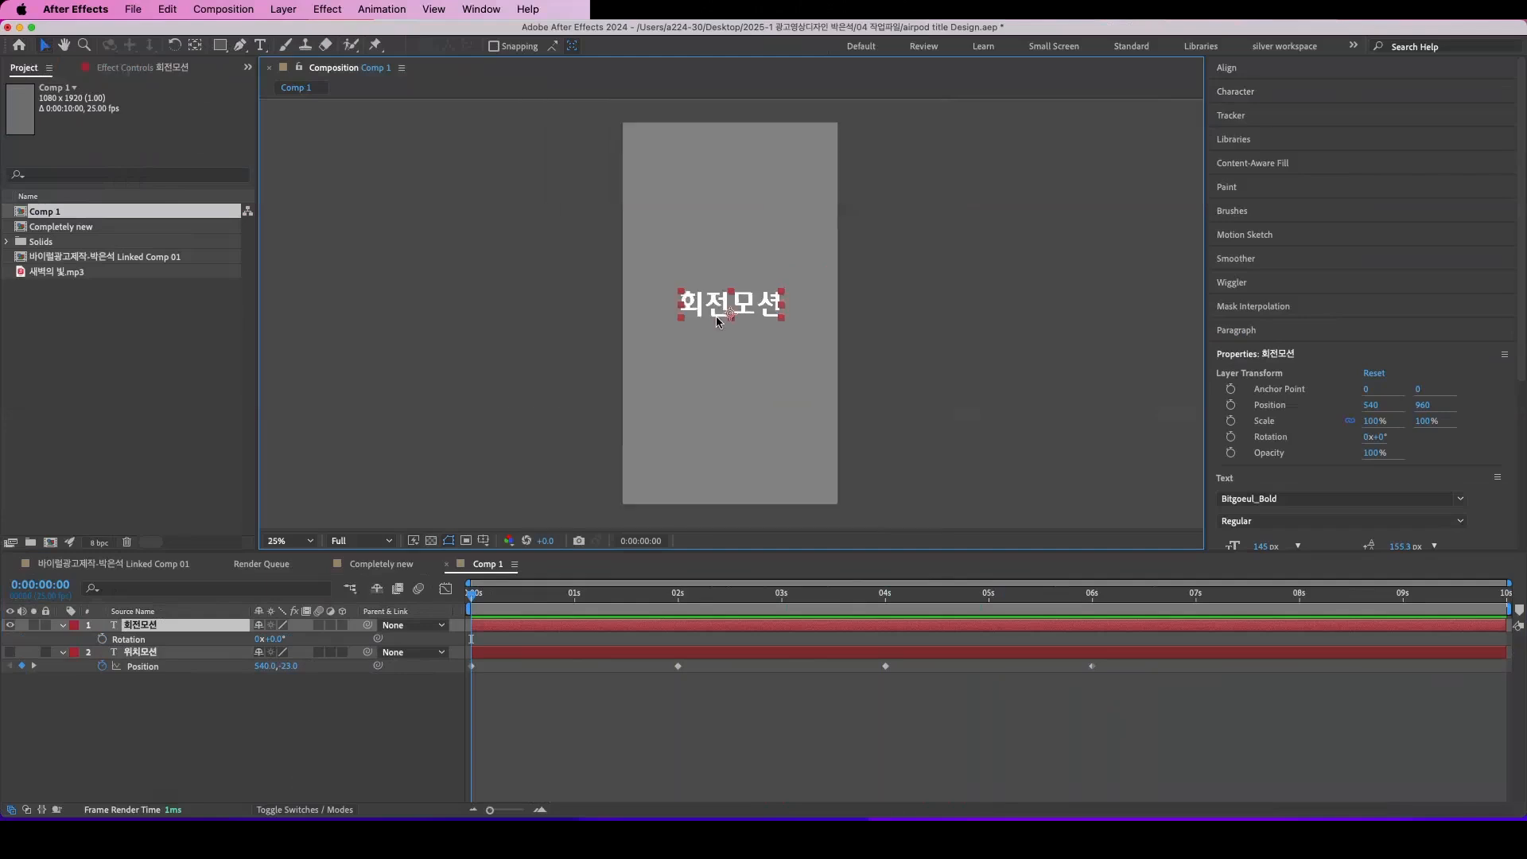
scroll(719, 321, "up", 3)
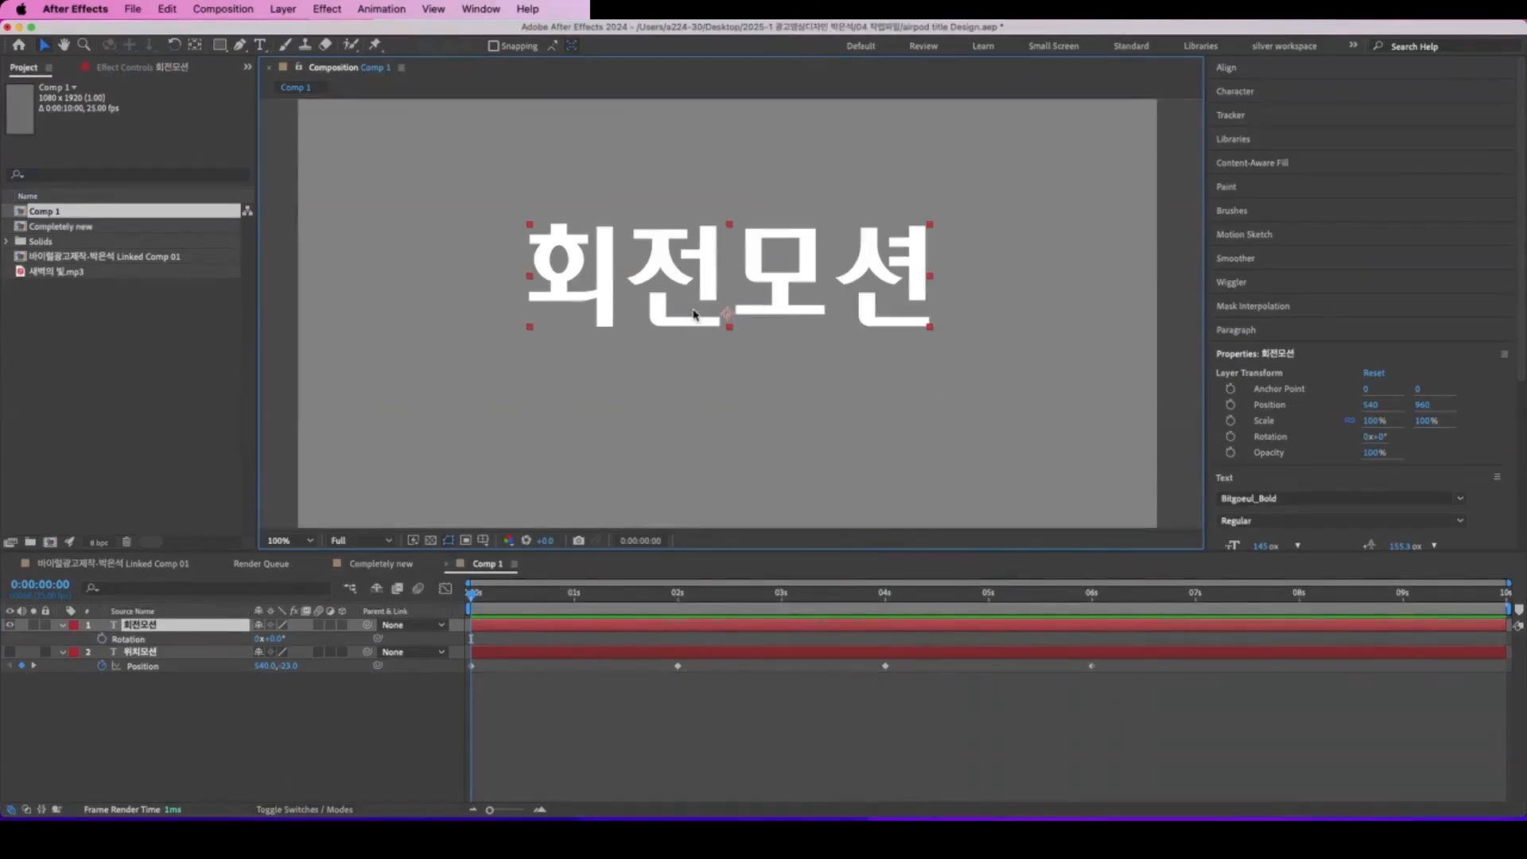
left_click(196, 47)
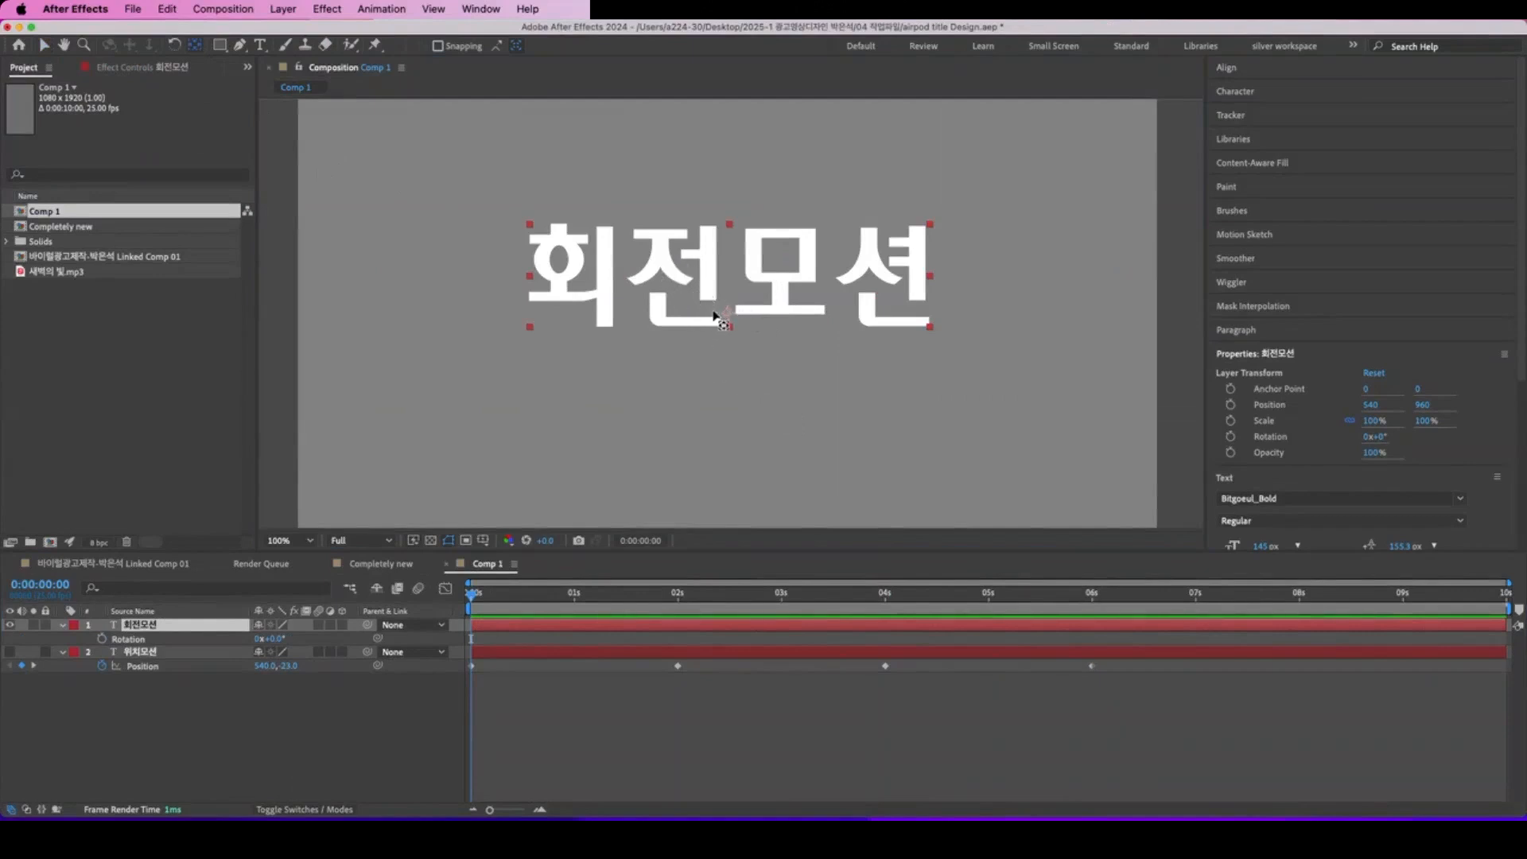
left_click_drag(728, 316, 730, 281)
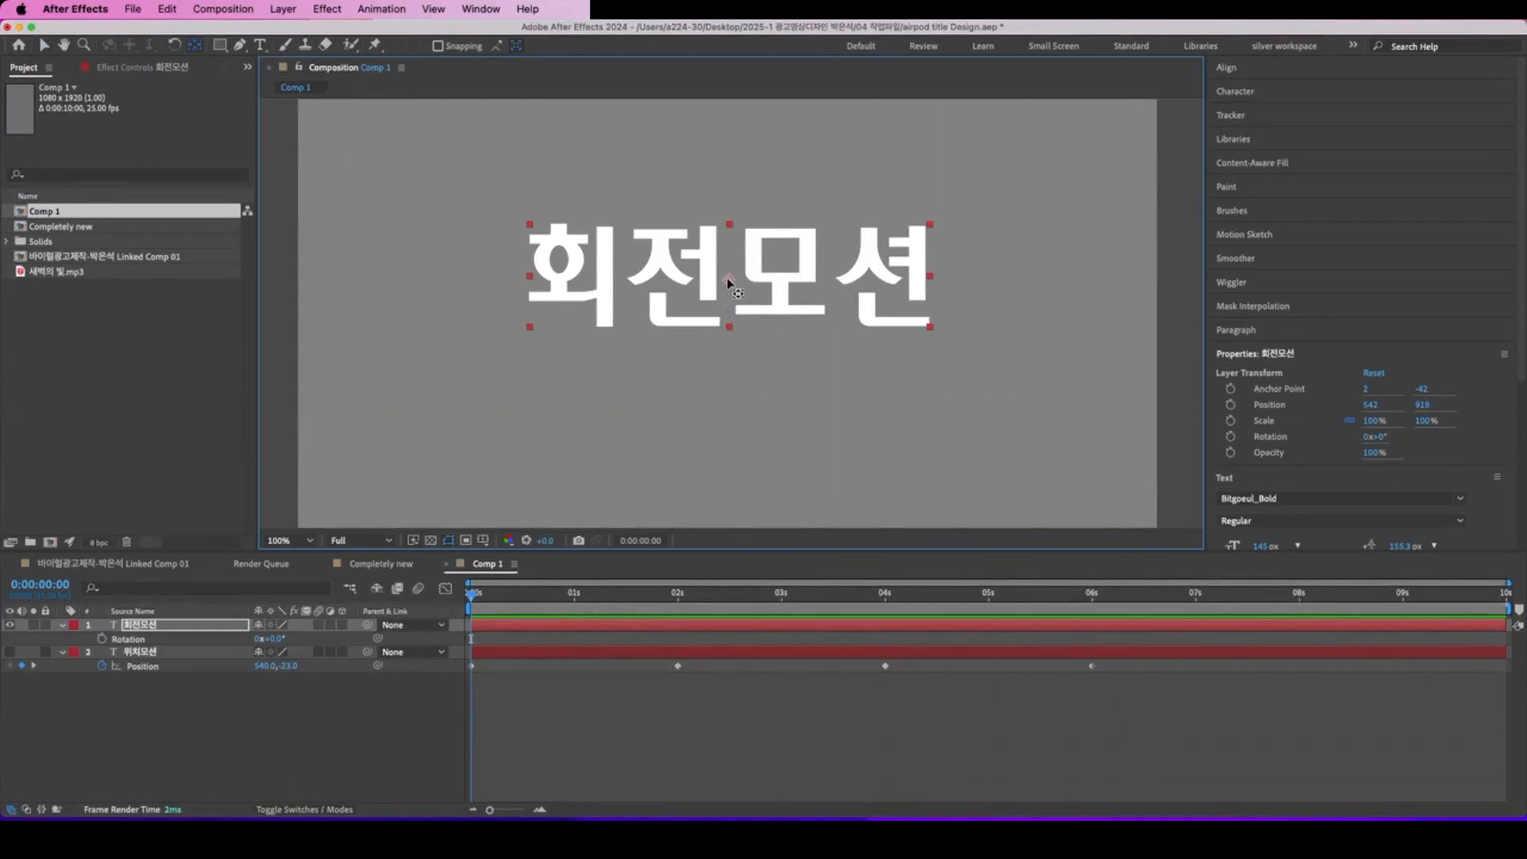
mouse_move(729, 280)
left_mouse_down()
mouse_move(729, 253)
mouse_move(494, 229)
mouse_move(531, 266)
mouse_move(533, 326)
mouse_move(740, 338)
mouse_move(739, 283)
left_mouse_up()
Step: Test rotating the text about its centre and about an anchor point moved below it to about 2, 218.2, undoing both tests
left_click_drag(271, 639, 300, 652)
key("super+z")
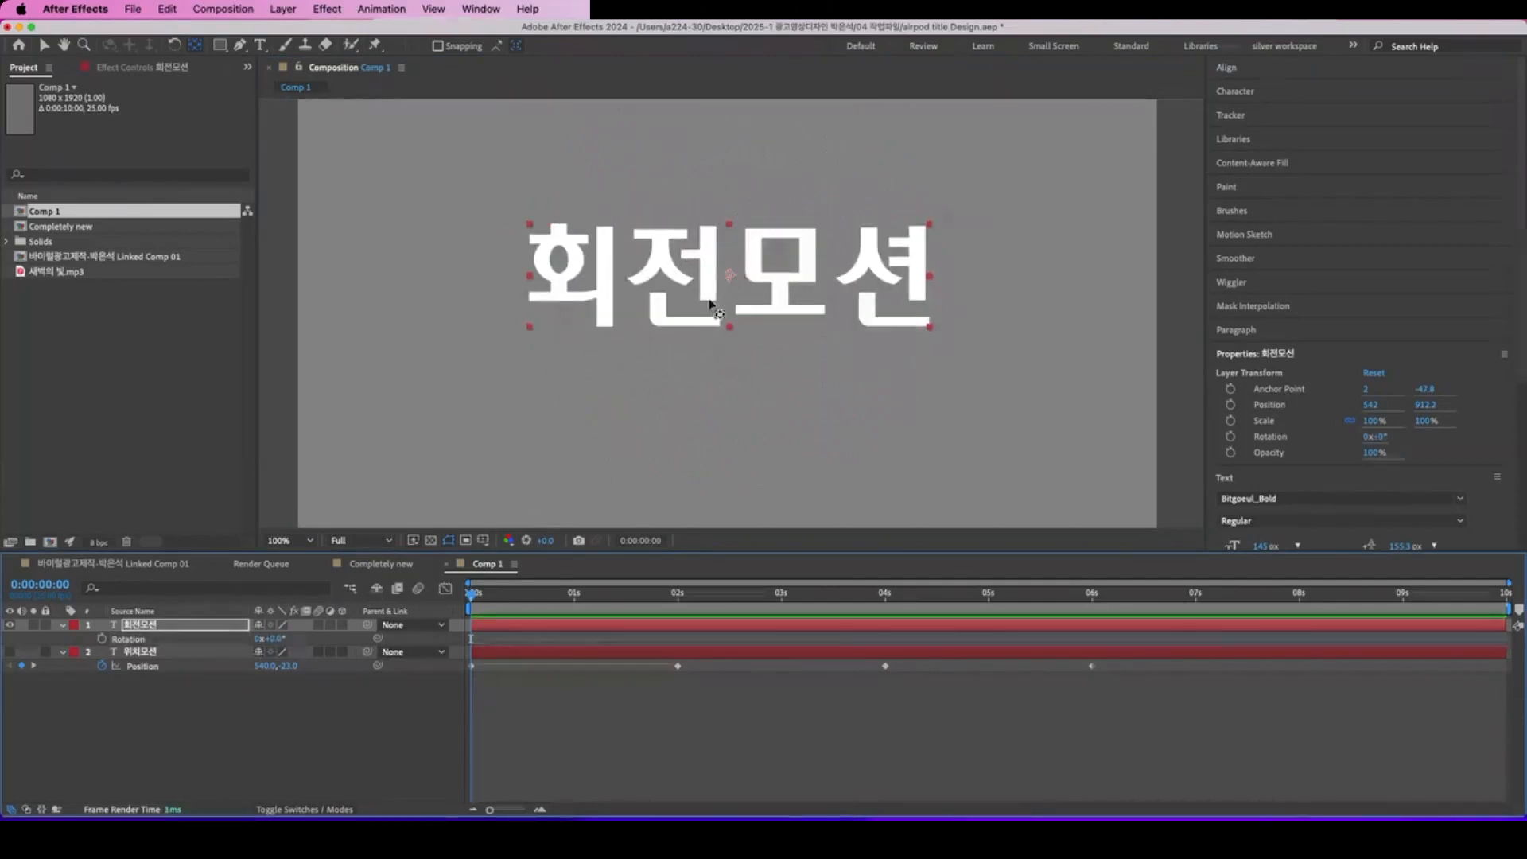
left_click_drag(731, 487, 730, 487)
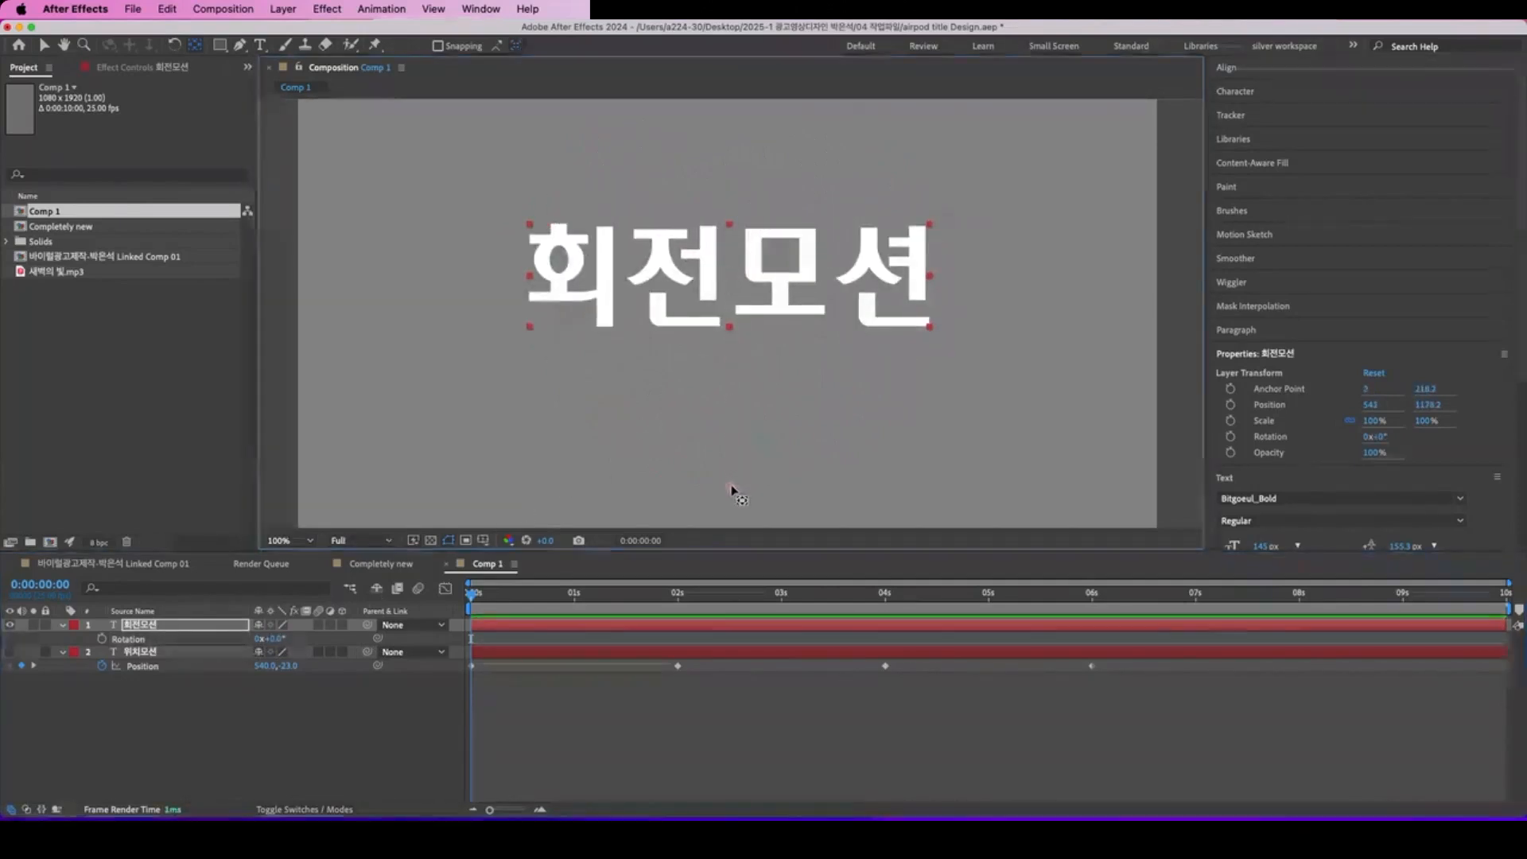
left_click_drag(275, 639, 225, 637)
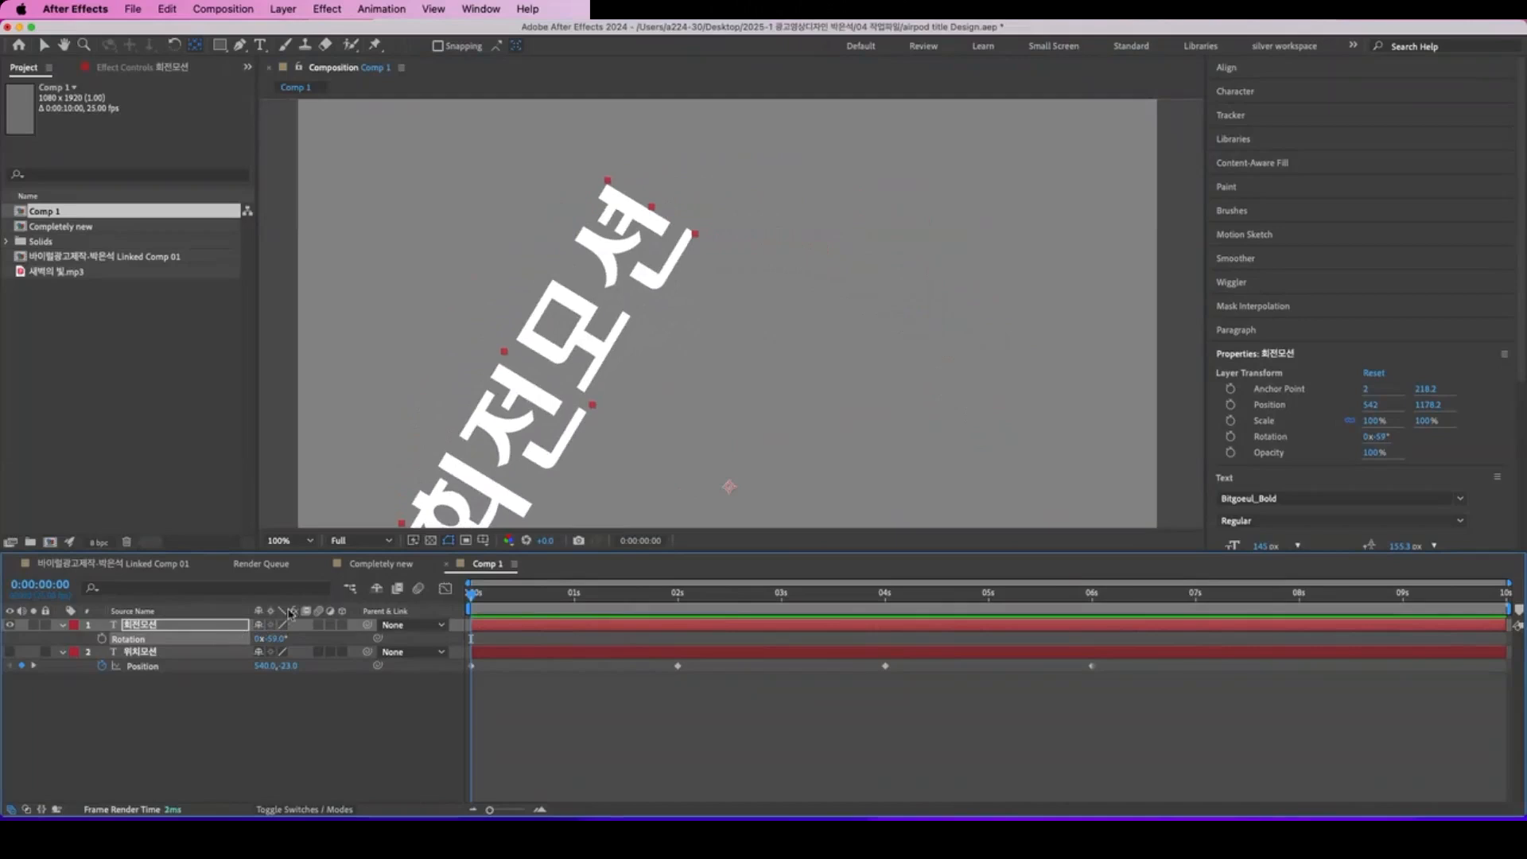
key("super+z")
key("super+z")
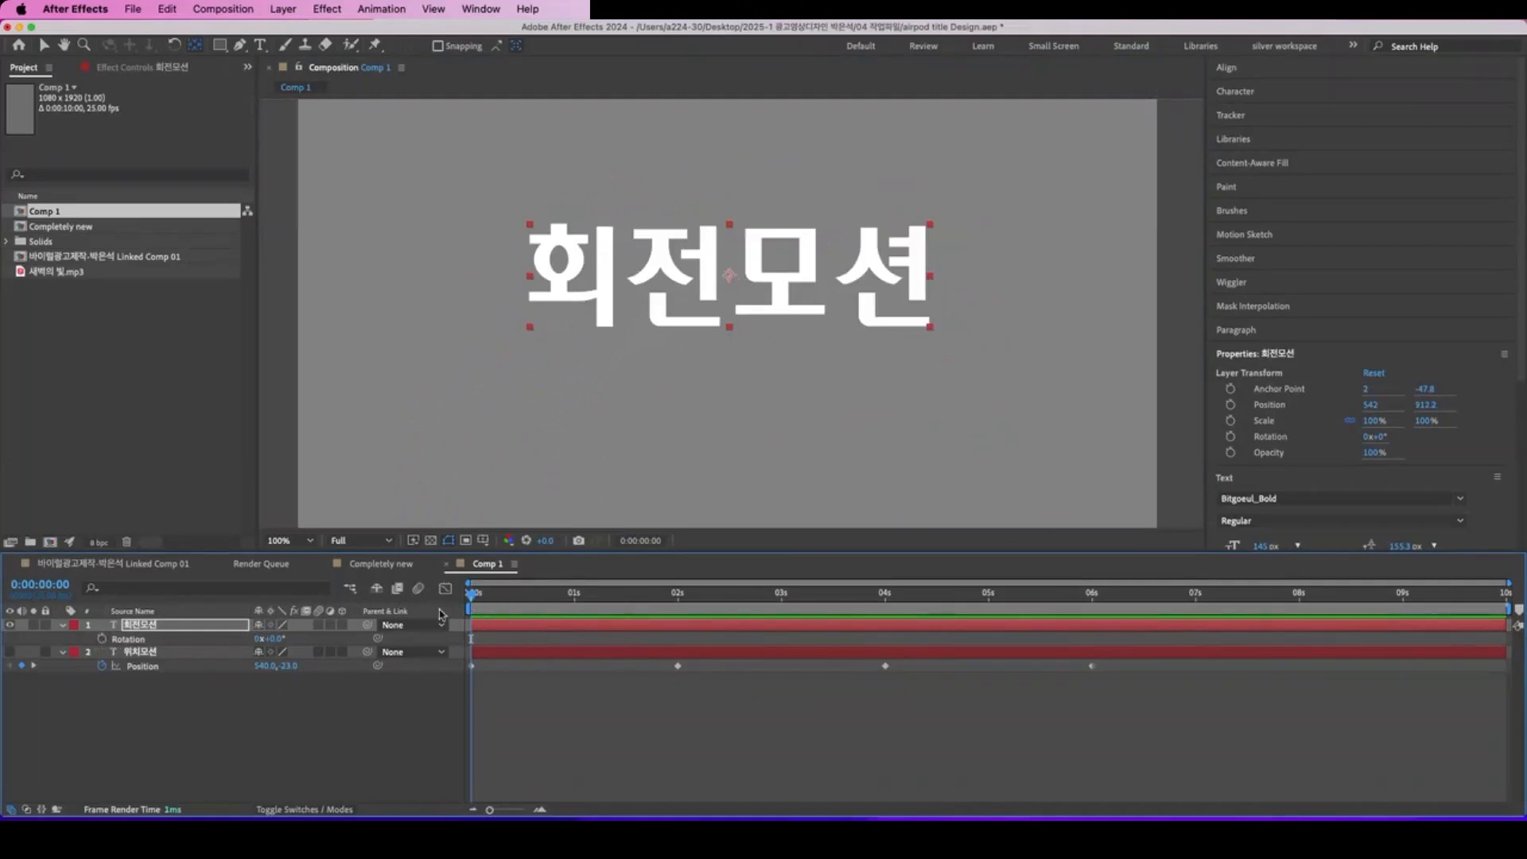
Step: Set Rotation keyframes on 회전모션: 0x+0.0° at 0:00:00:00, 1x+0.0° at 0:00:02:00, and a hold of that value at 0:00:04:00
left_click_drag(471, 596, 320, 593)
left_click(101, 640)
left_click_drag(477, 598, 681, 622)
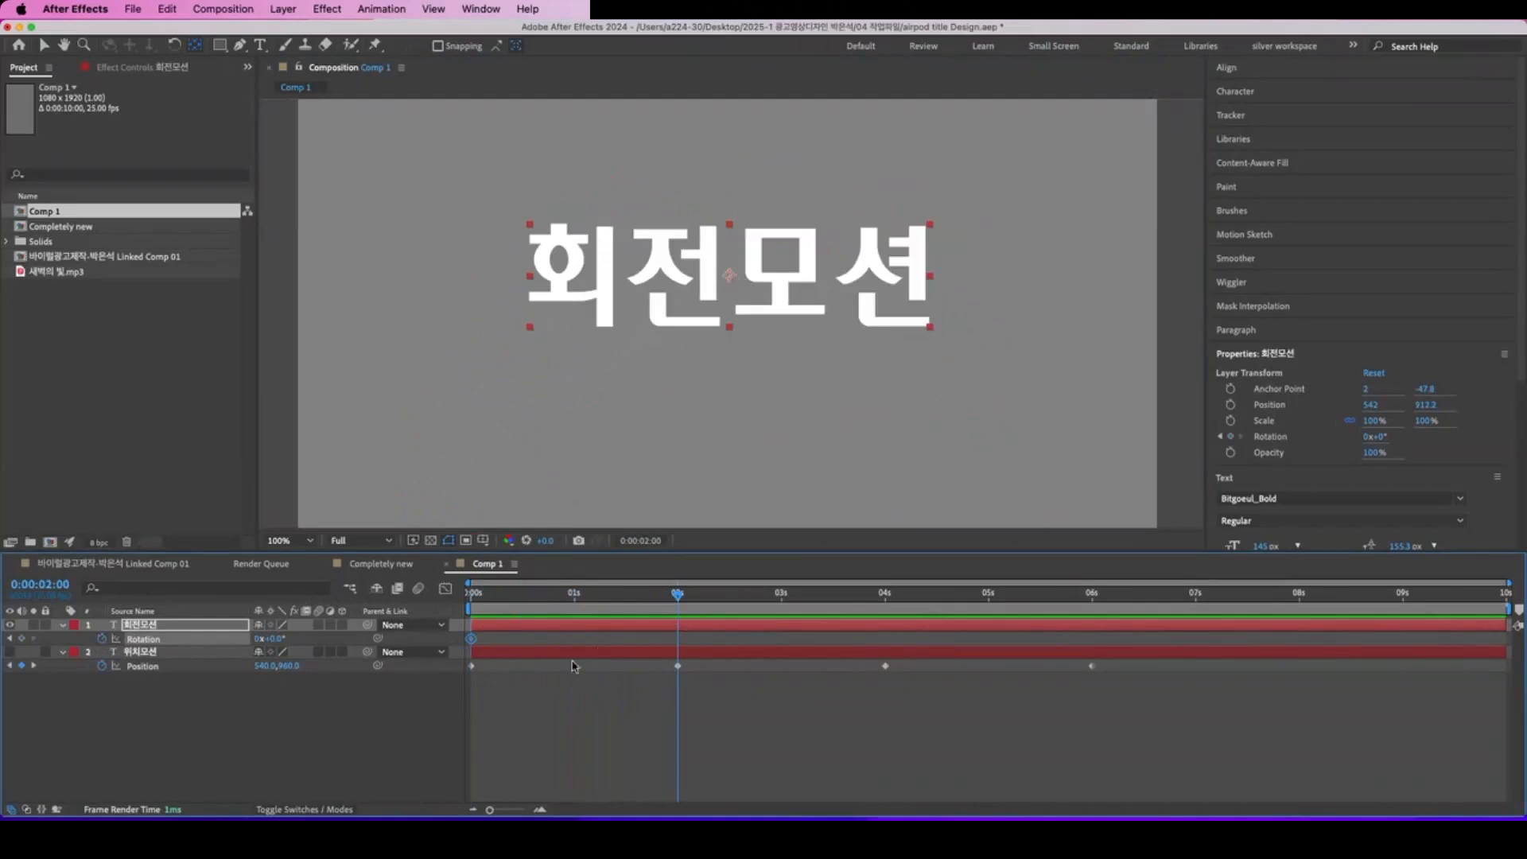
left_click(259, 638)
key("Return")
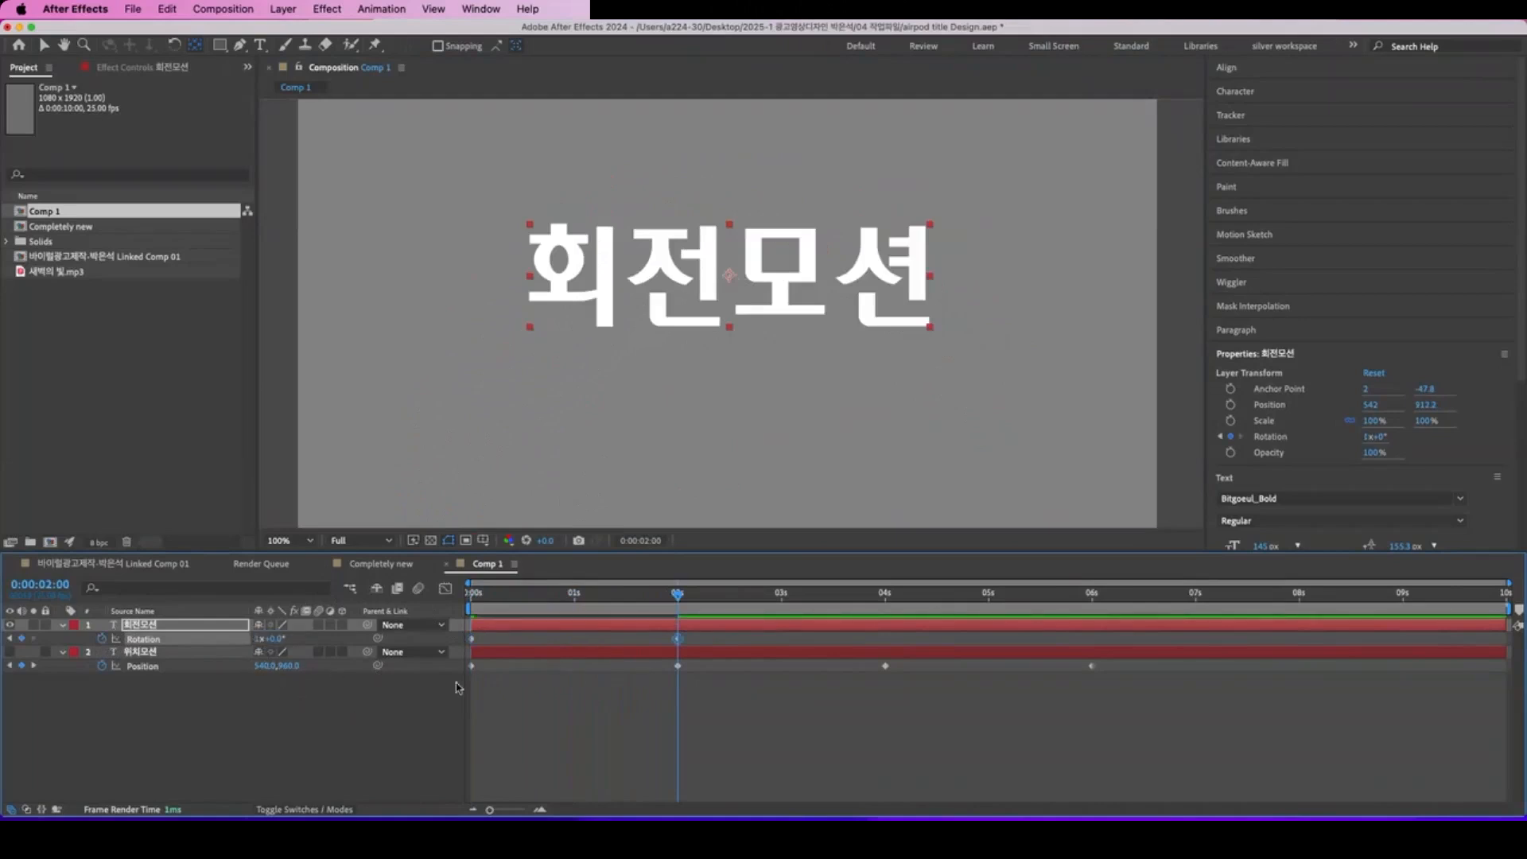
left_click_drag(677, 595, 888, 645)
left_click(22, 638)
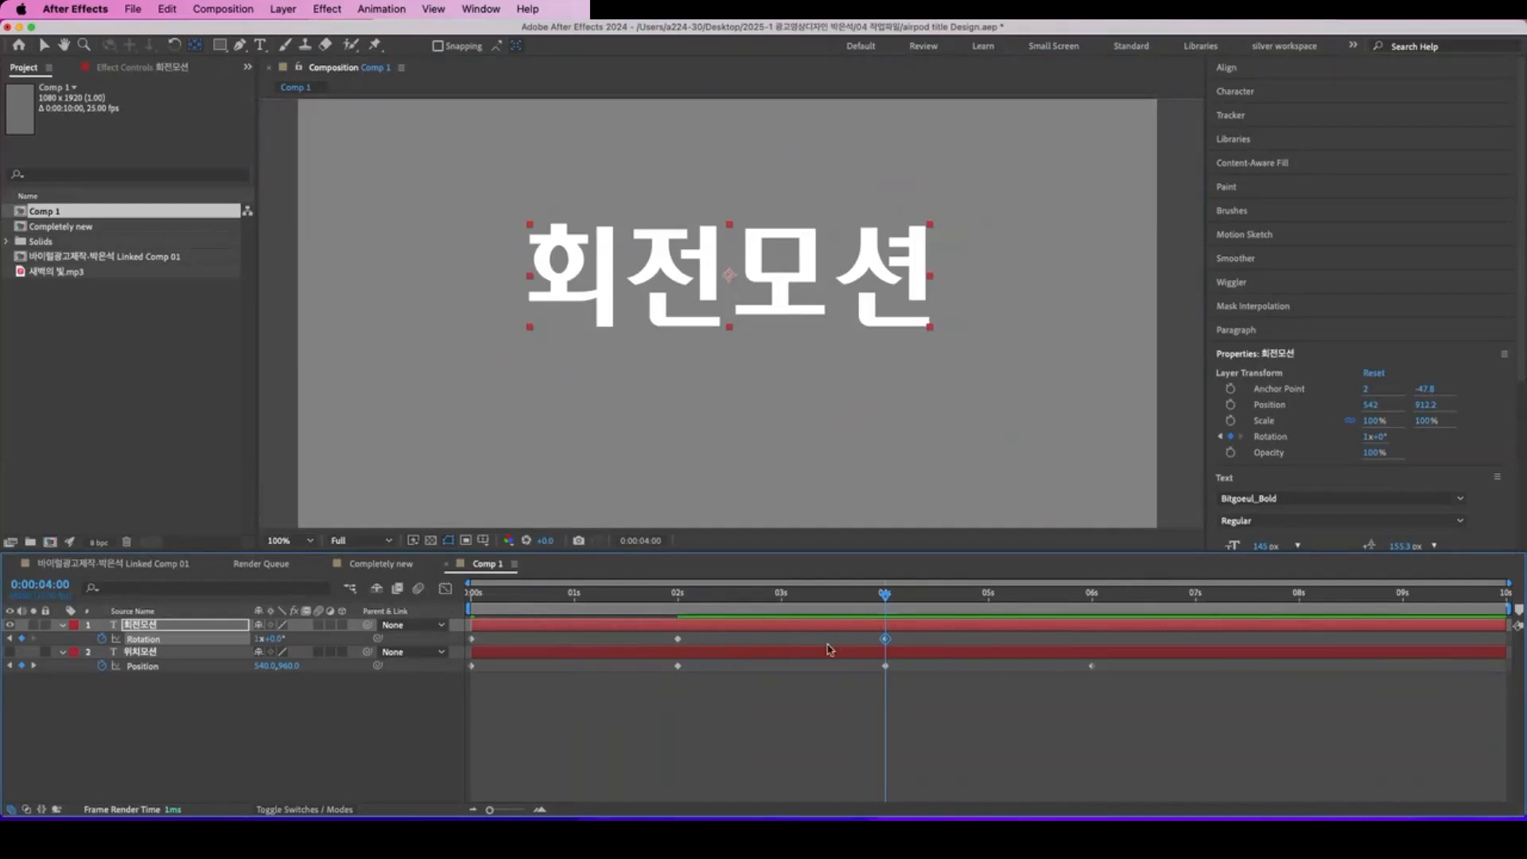
Step: Set the Rotation to 2x+0.0° at 0:00:06:00 and play the animation from the start
left_click_drag(885, 601, 1092, 602)
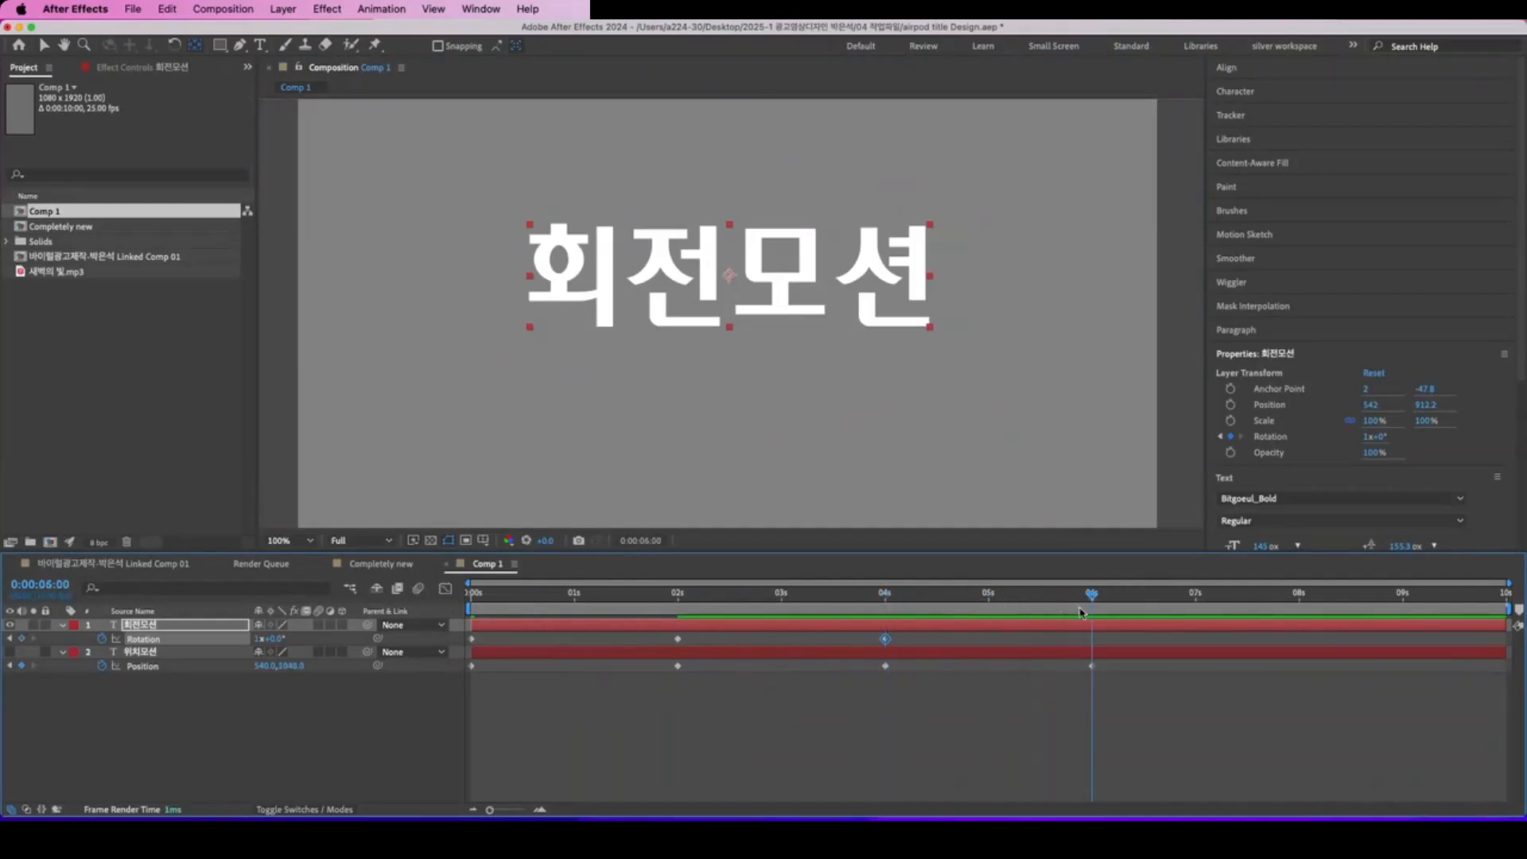
left_click(259, 638)
key("Return")
left_click_drag(625, 593, 327, 602)
key("space")
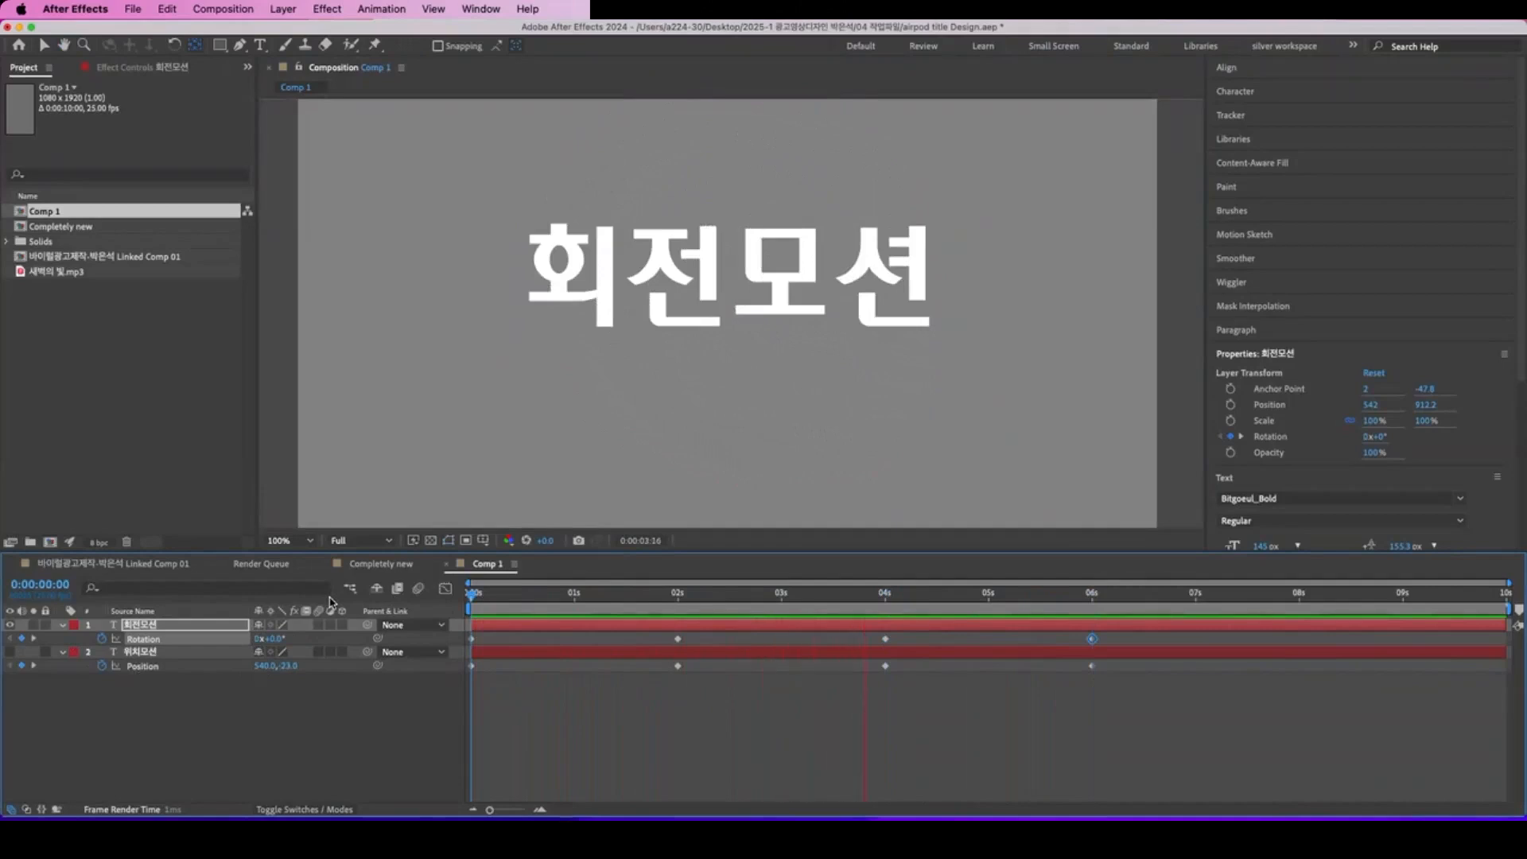
key("space")
Step: Change the Rotation at 0:00:06:00 to 4x+0.0° and preview the faster spin from the start
left_click_drag(1100, 597, 1090, 600)
left_click(258, 639)
type("4")
key("Return")
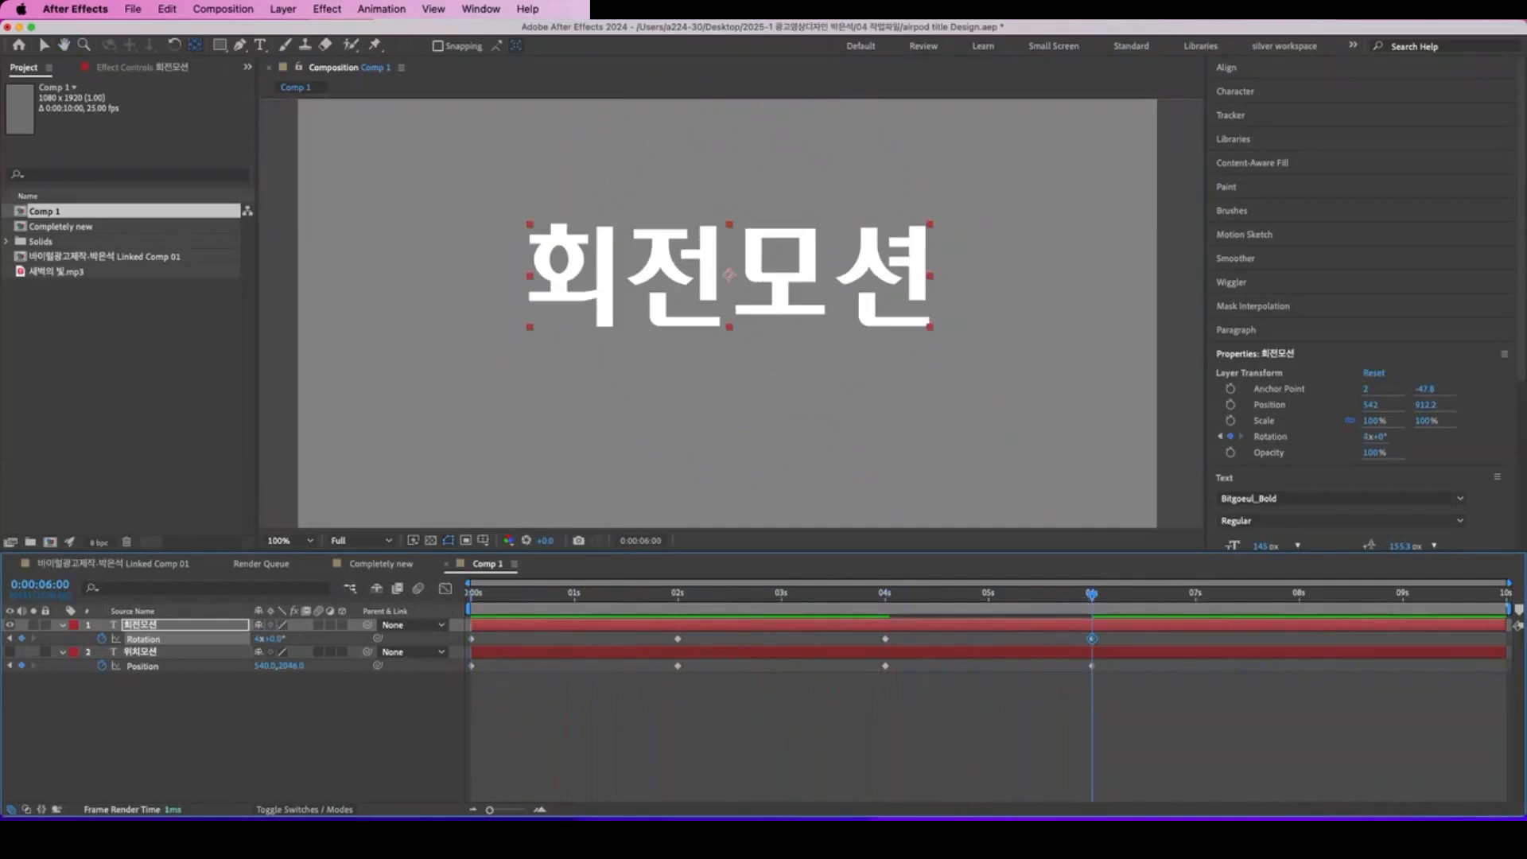
left_click_drag(565, 598, 464, 601)
key("space")
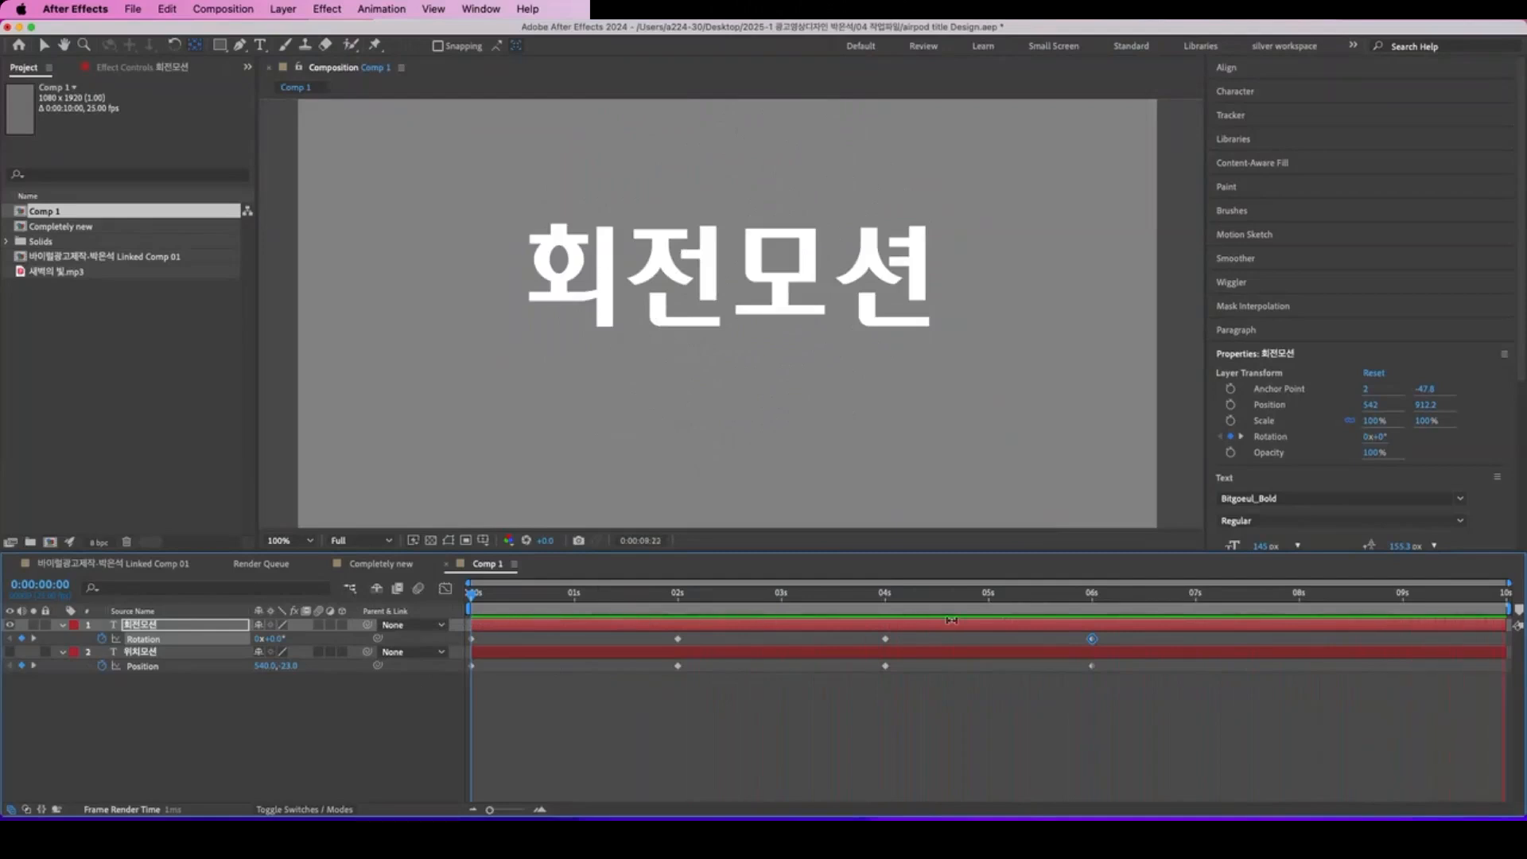
key("space")
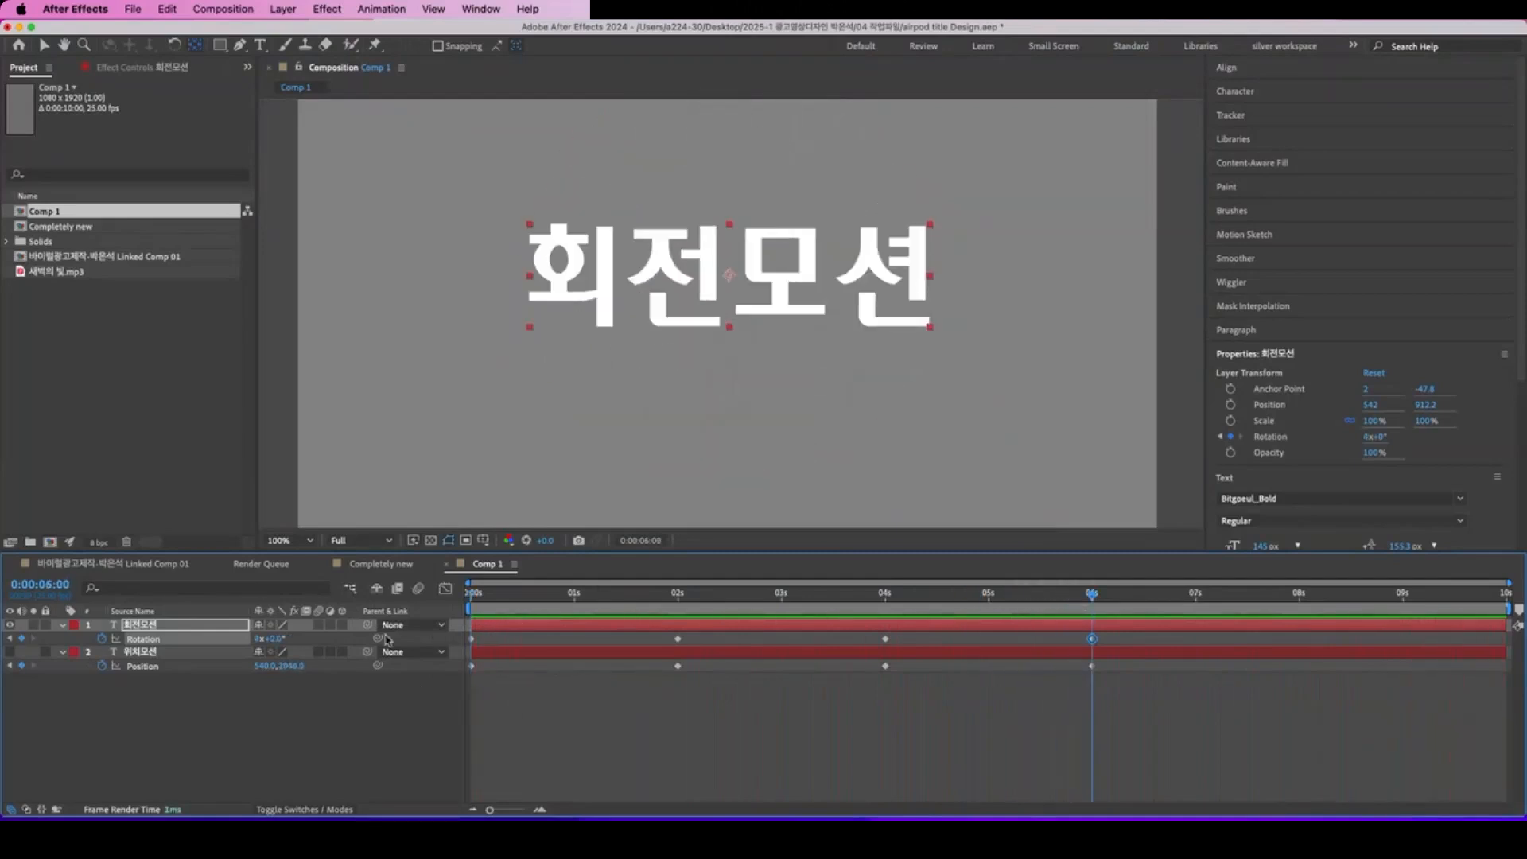
Step: Set the Rotation at 0:00:06:00 to -1 turn and preview the reversed spin from the start
left_click(258, 639)
type("-1")
key("Return")
key("Home")
key("space")
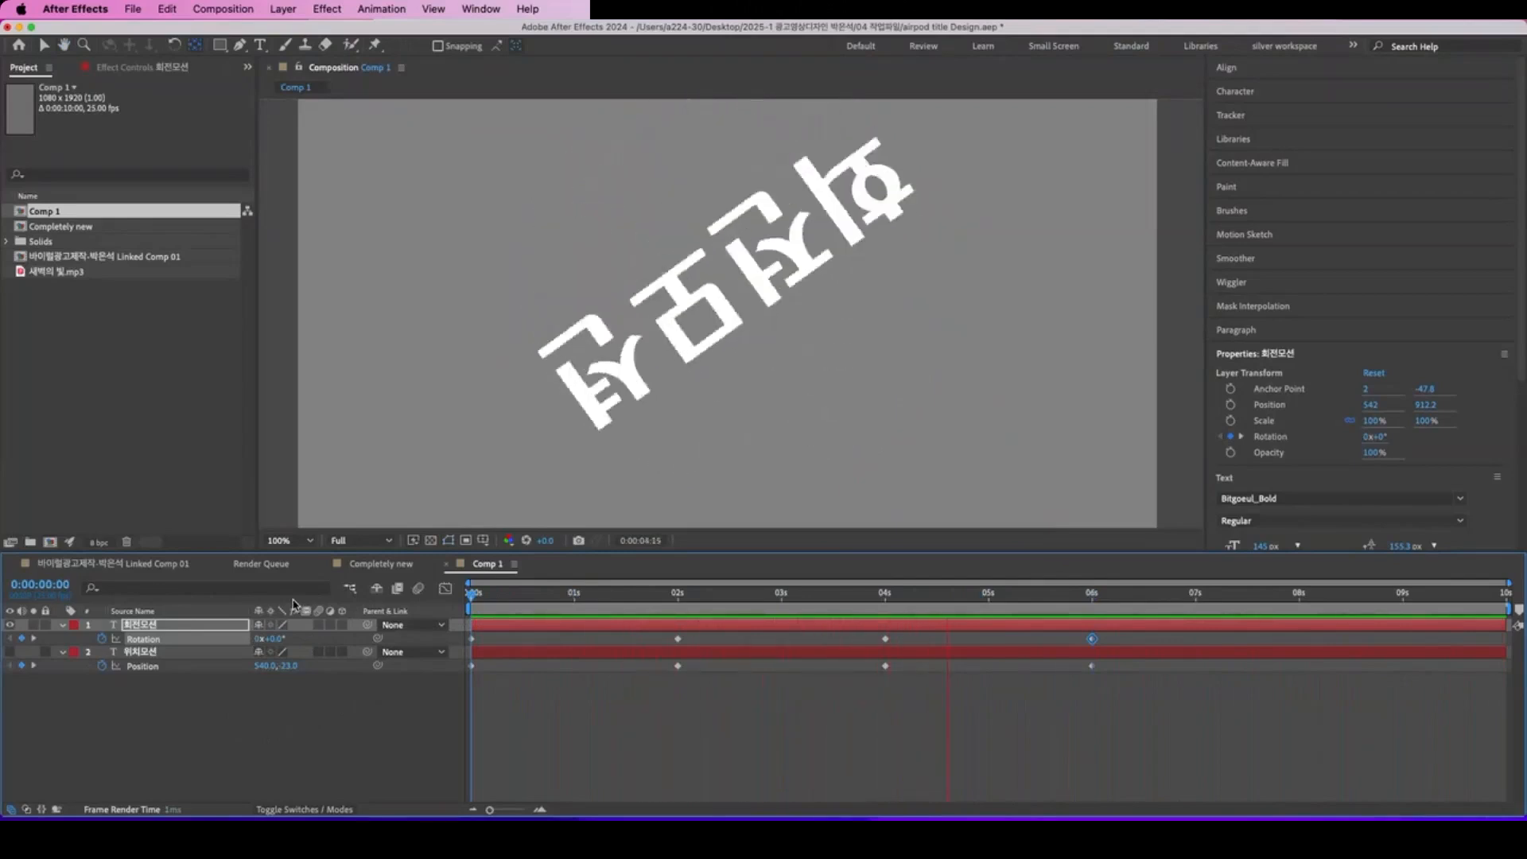
key("space")
key("space")
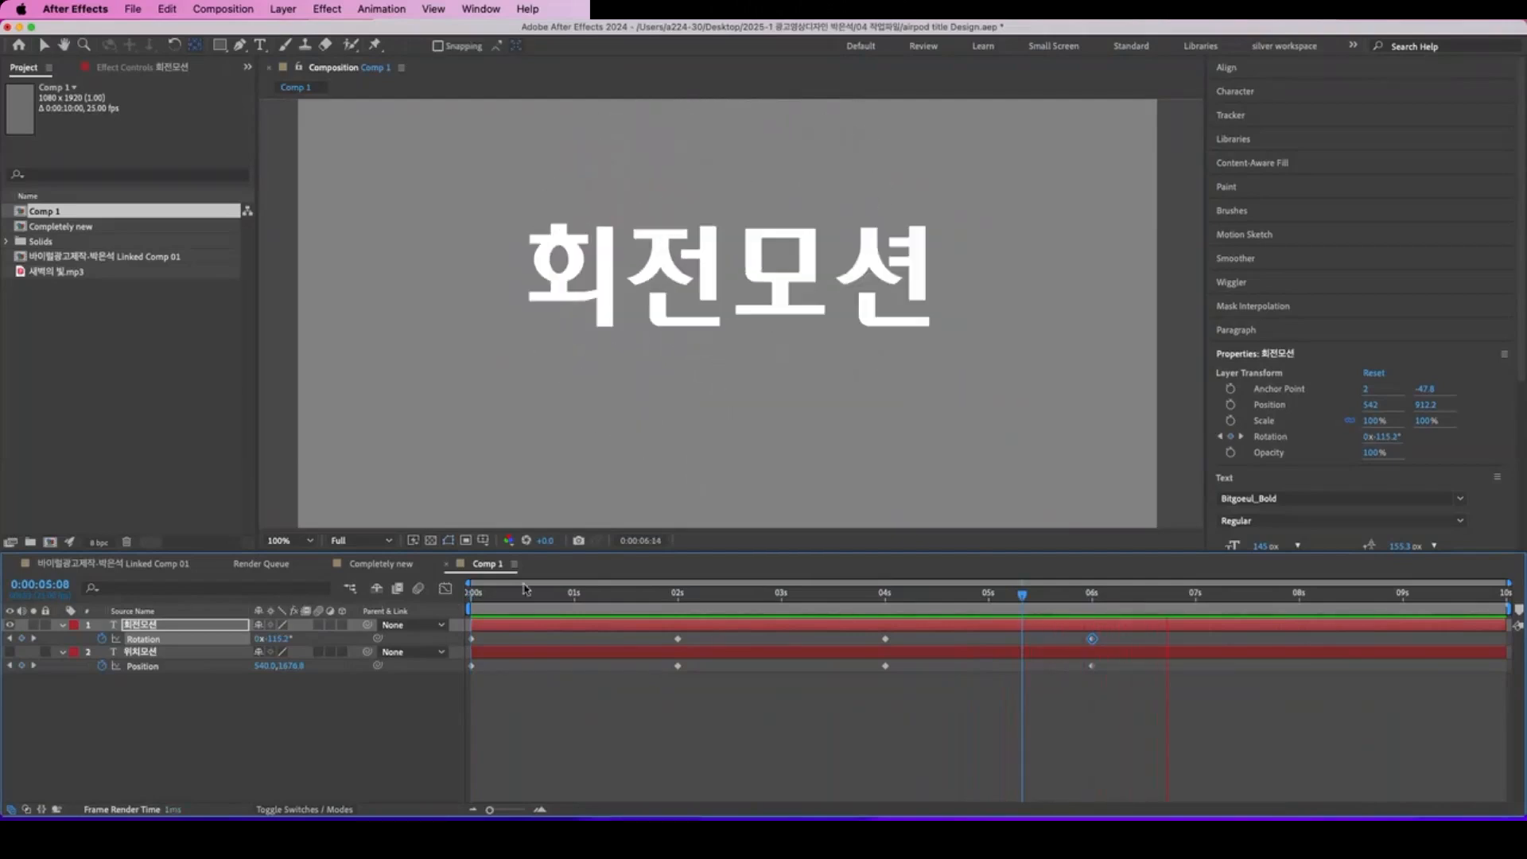
left_click_drag(1141, 598, 845, 609)
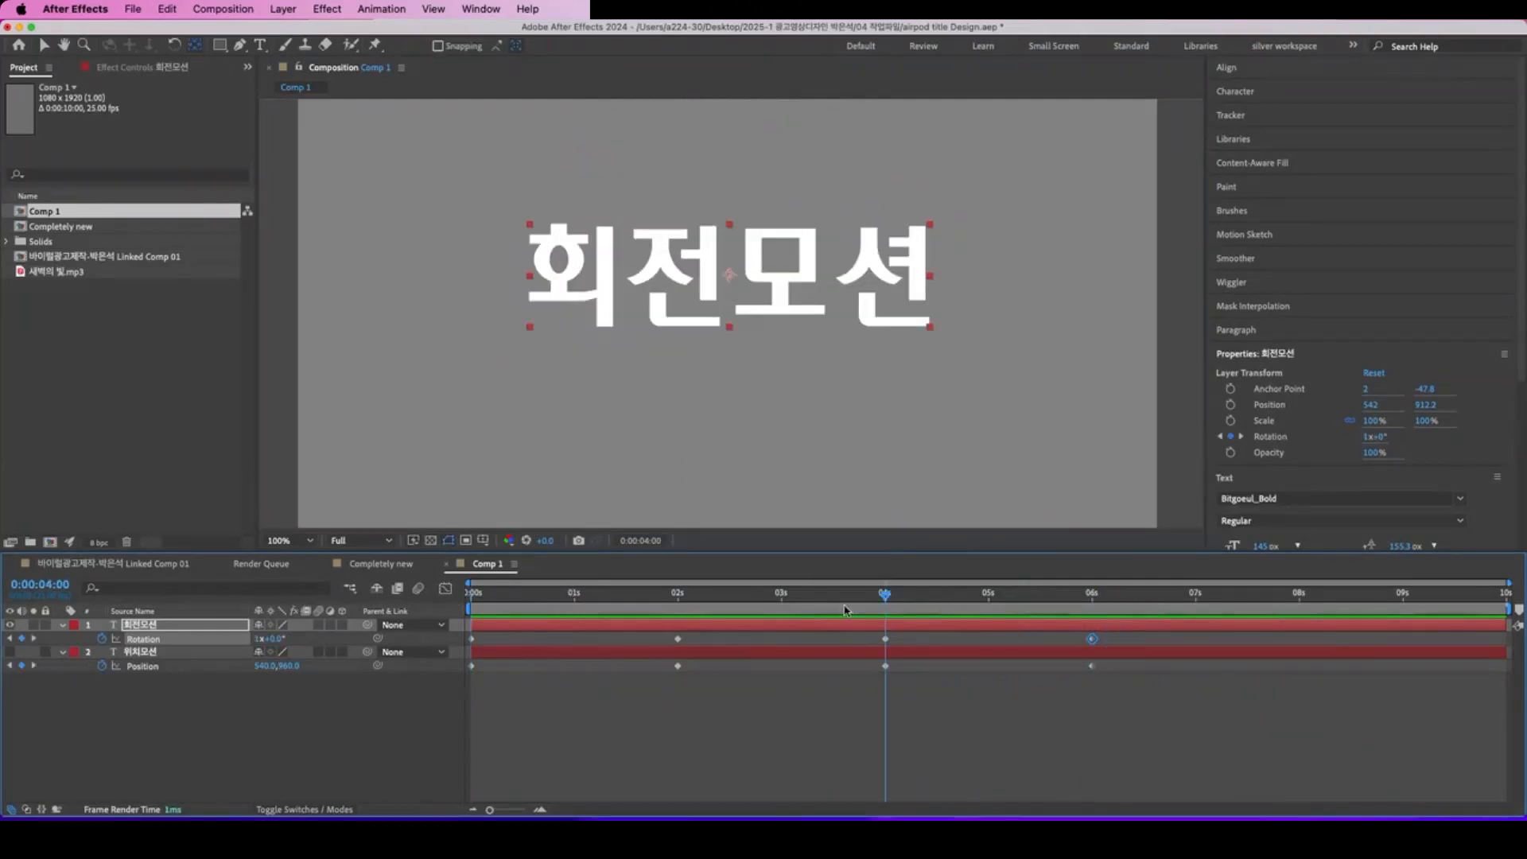
Step: Hide the 회전모션 layer and create a new text layer reading 크기모션
left_click(475, 687)
left_click(9, 624)
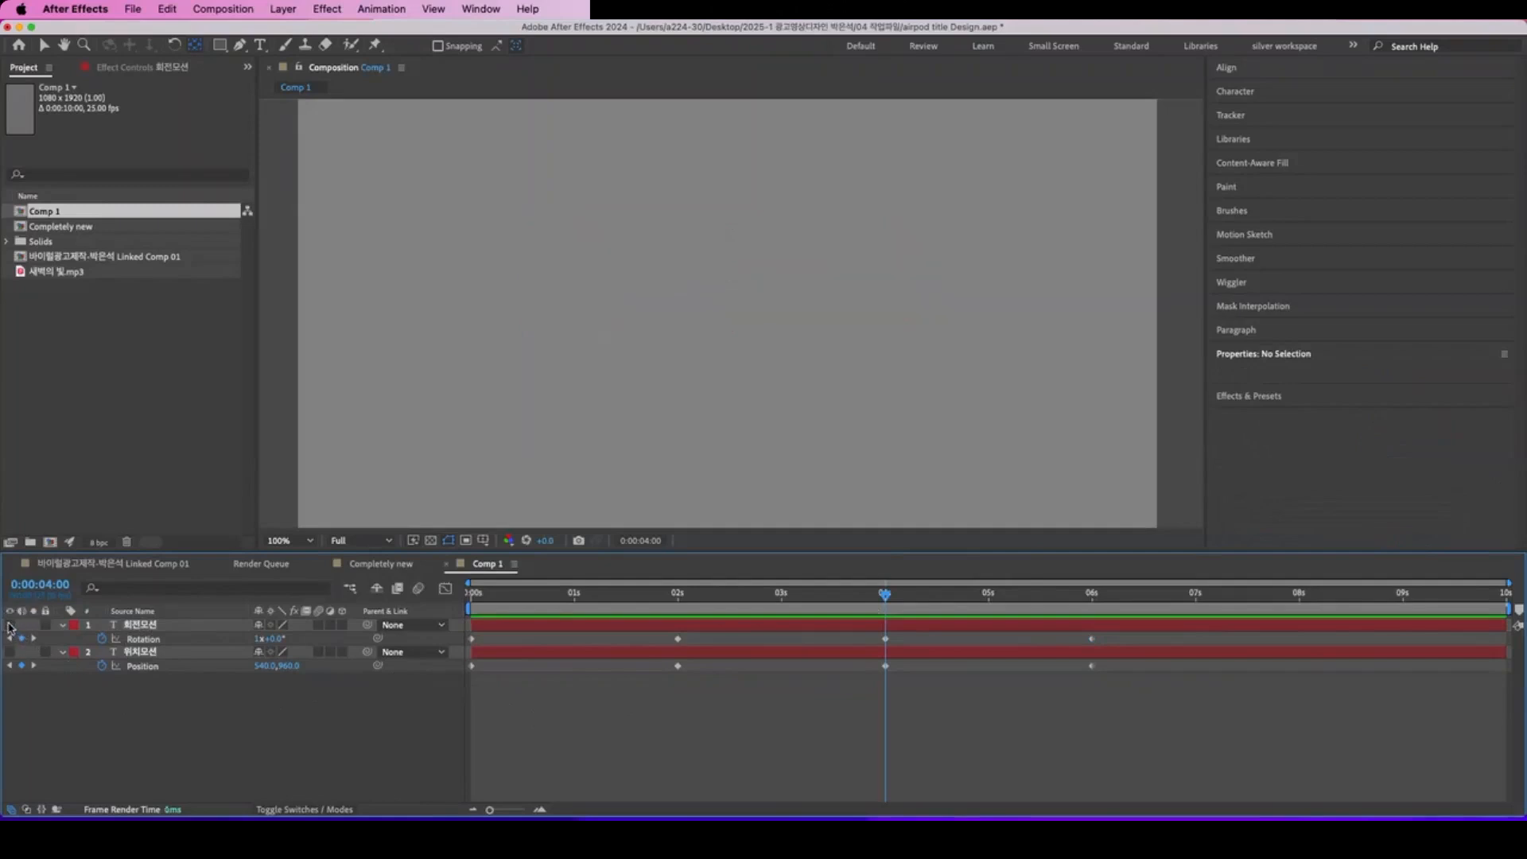
right_click(227, 740)
mouse_move(271, 649)
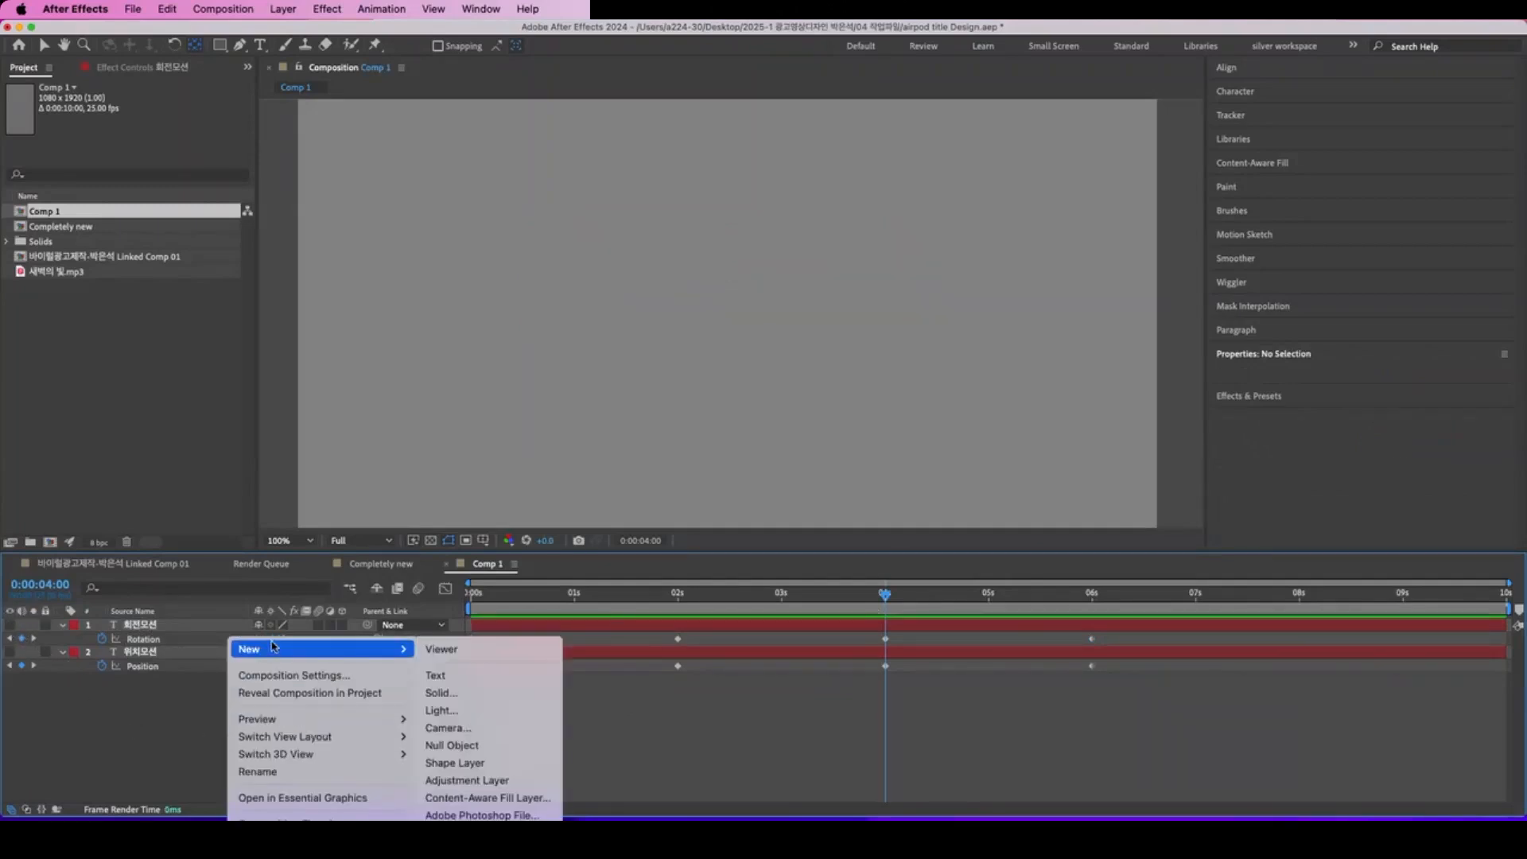
left_click(450, 676)
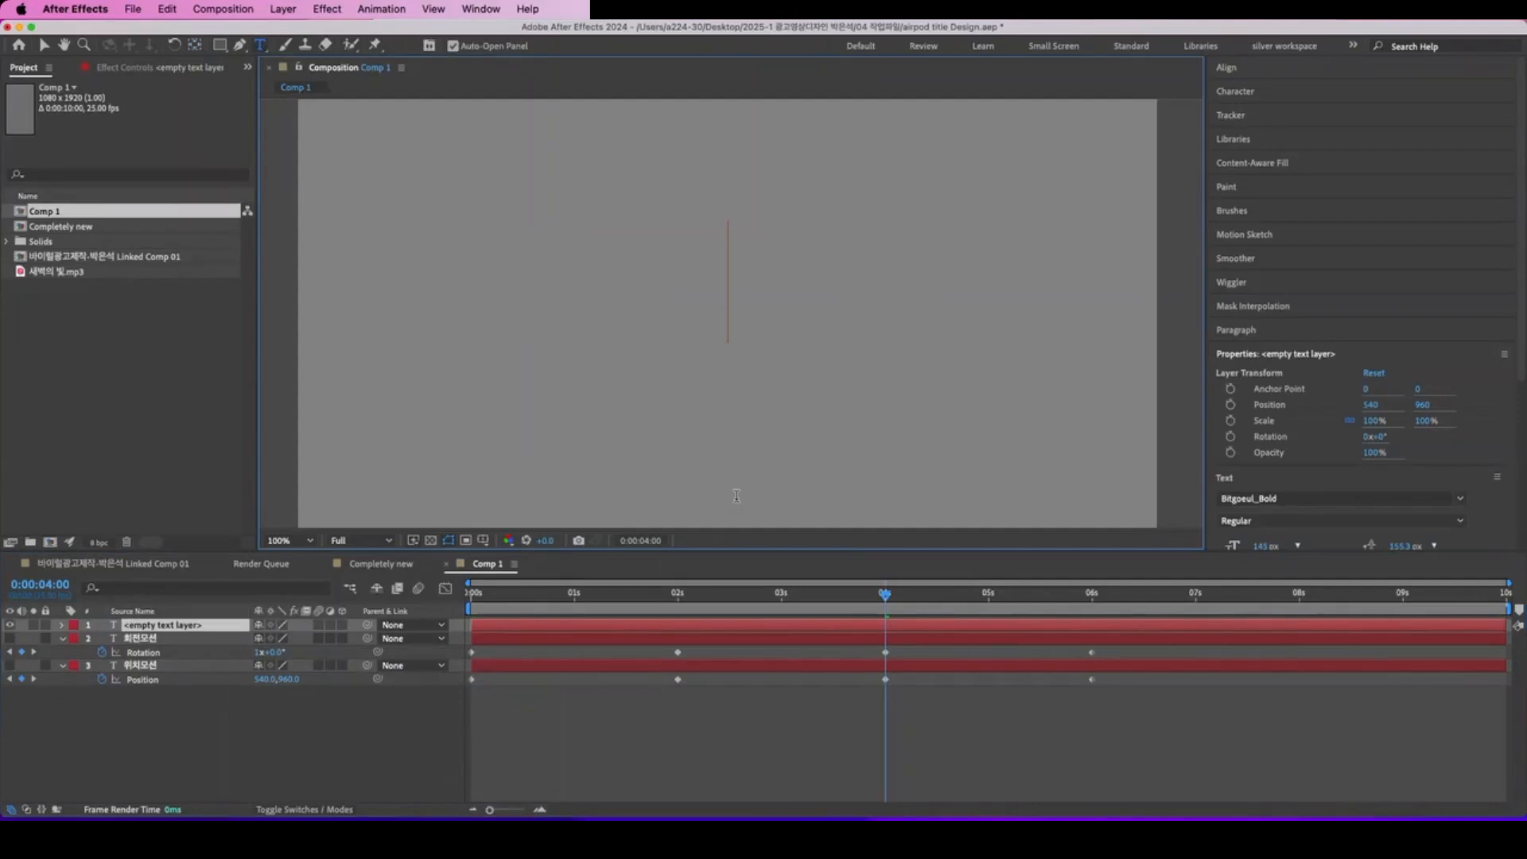
type("Z")
key("BackSpace")
type("크")
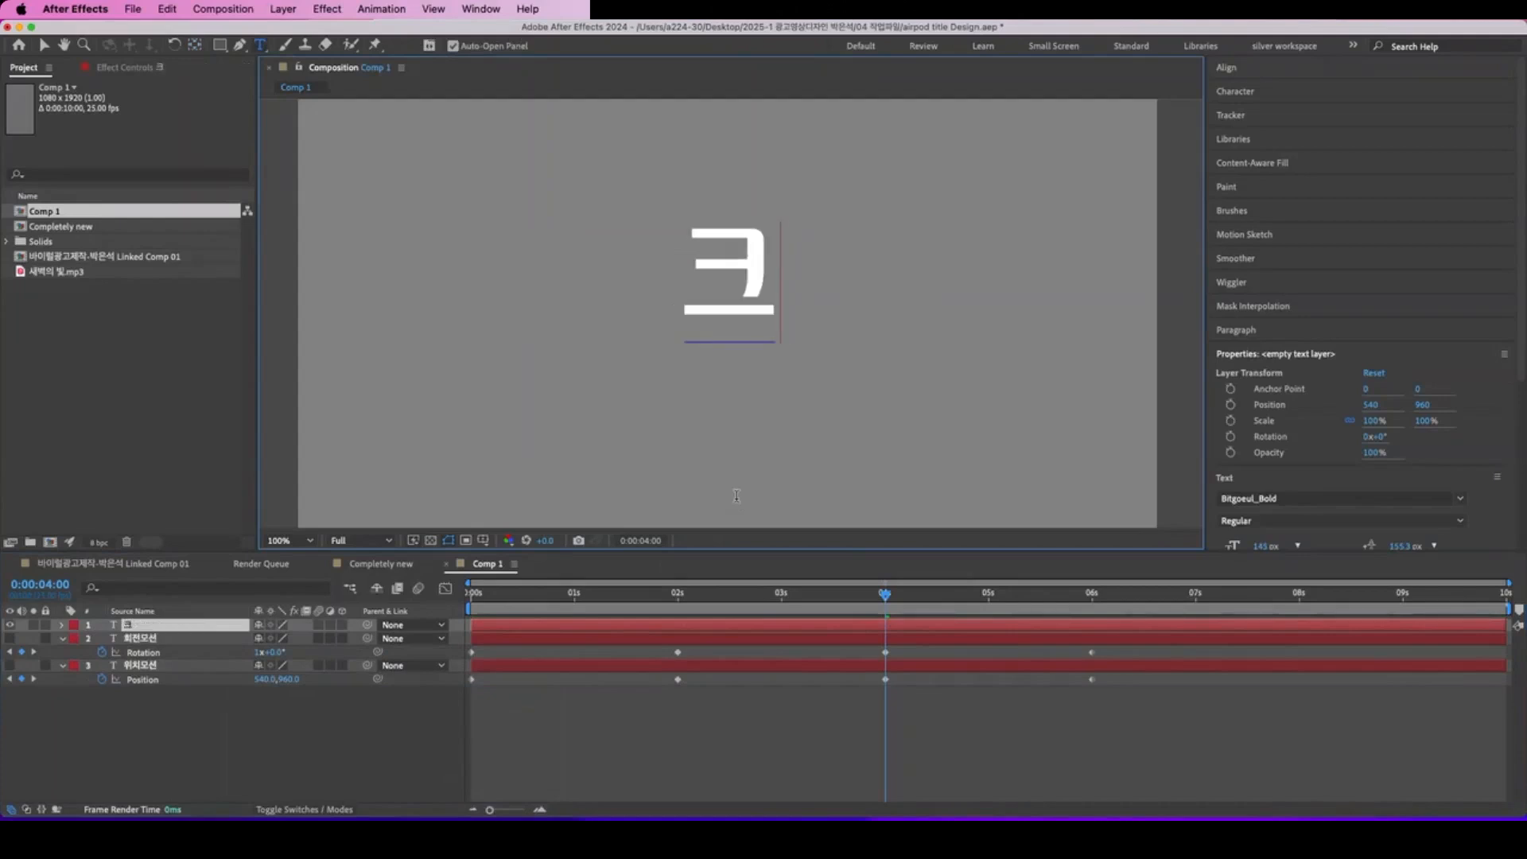
type("기못ㅕㄴ")
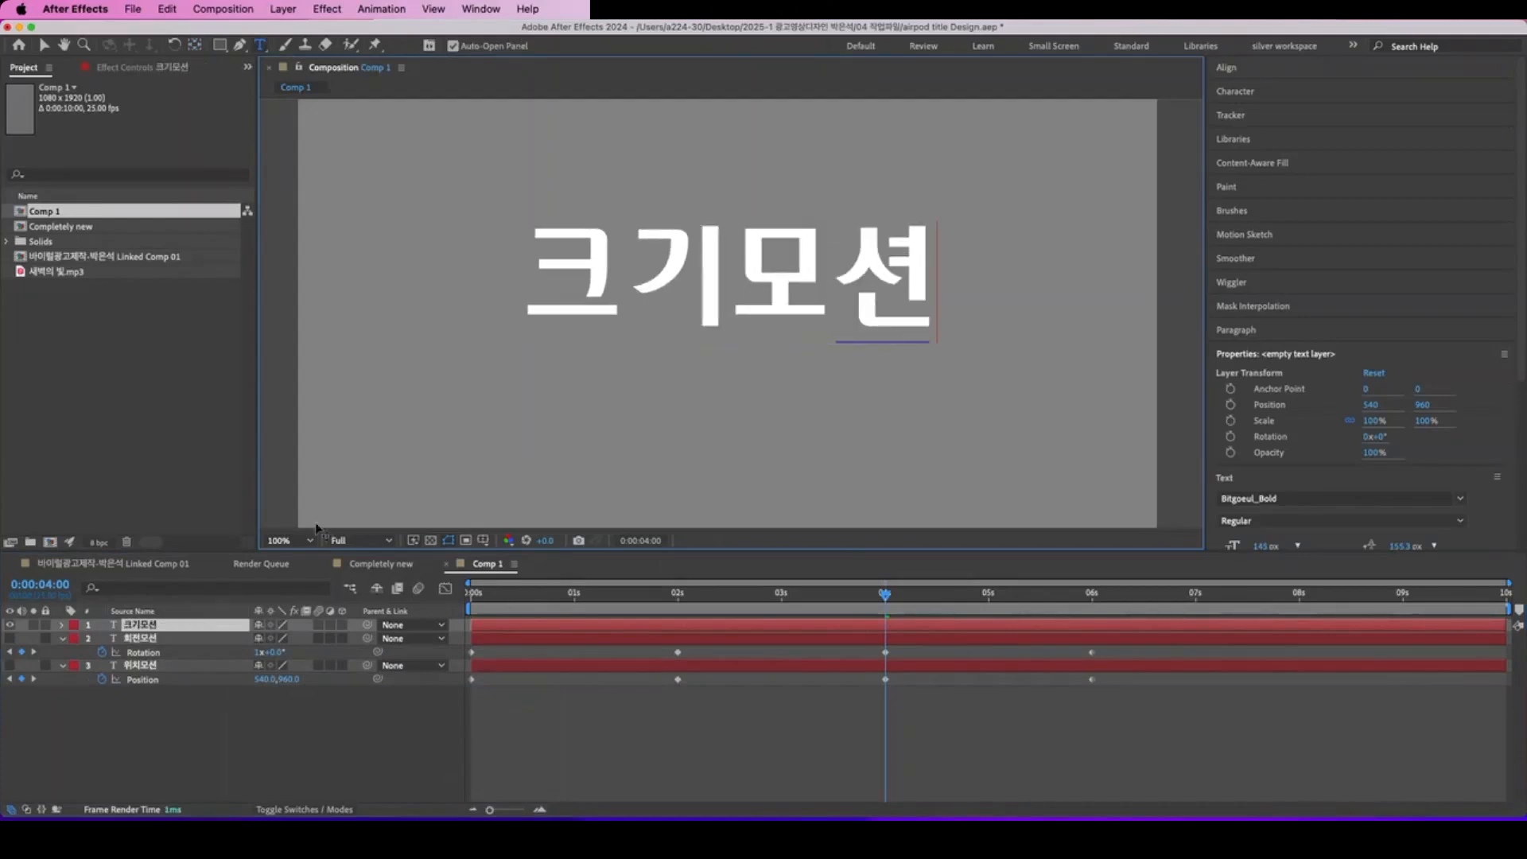
Step: Show the Scale property of the 크기모션 layer and move the current time to 0:00:00:00
left_click(160, 625)
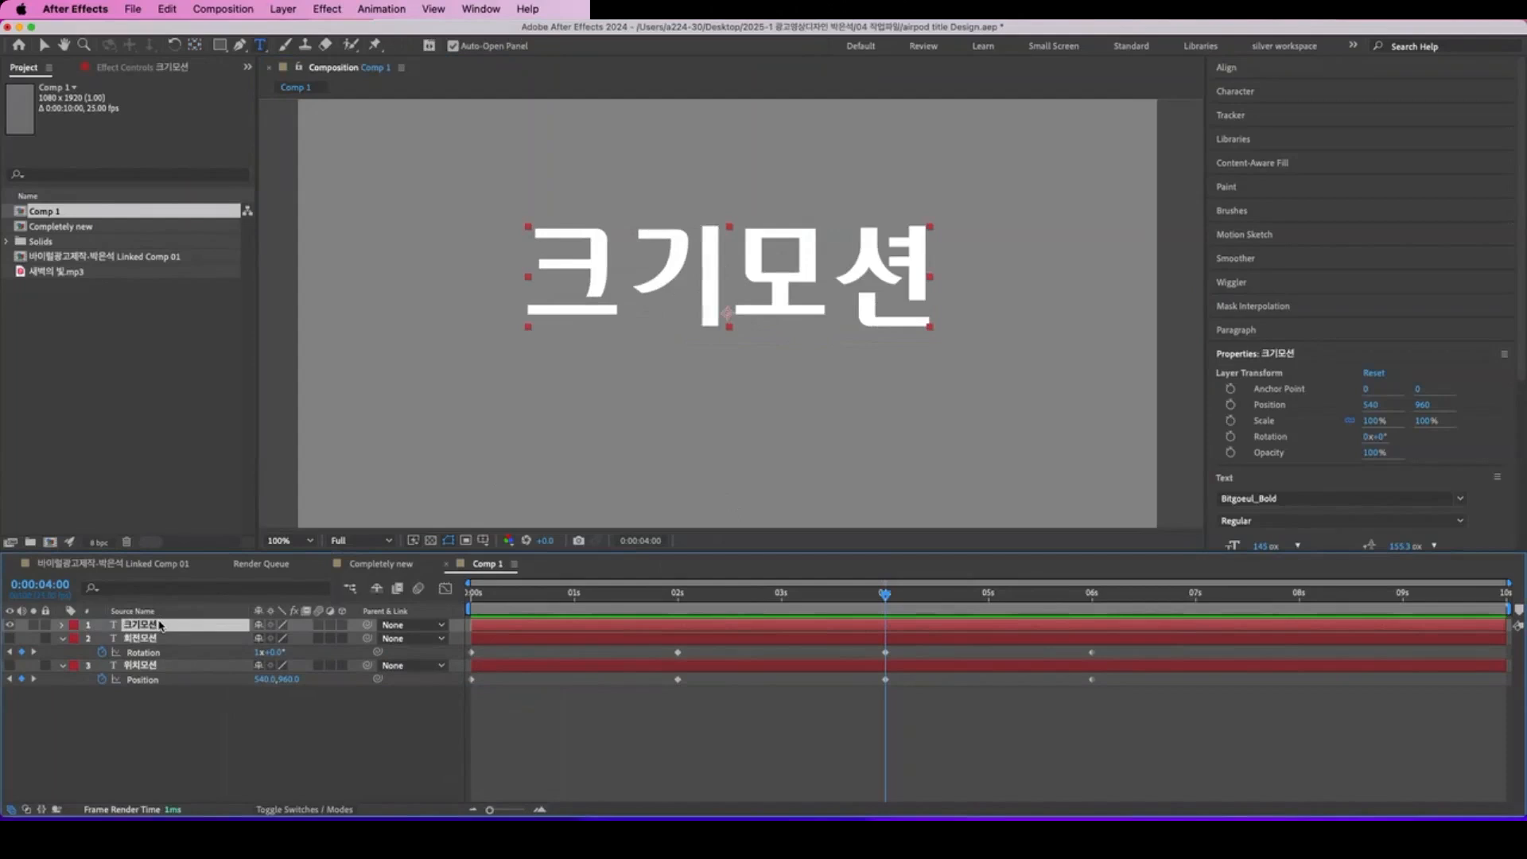
key("s")
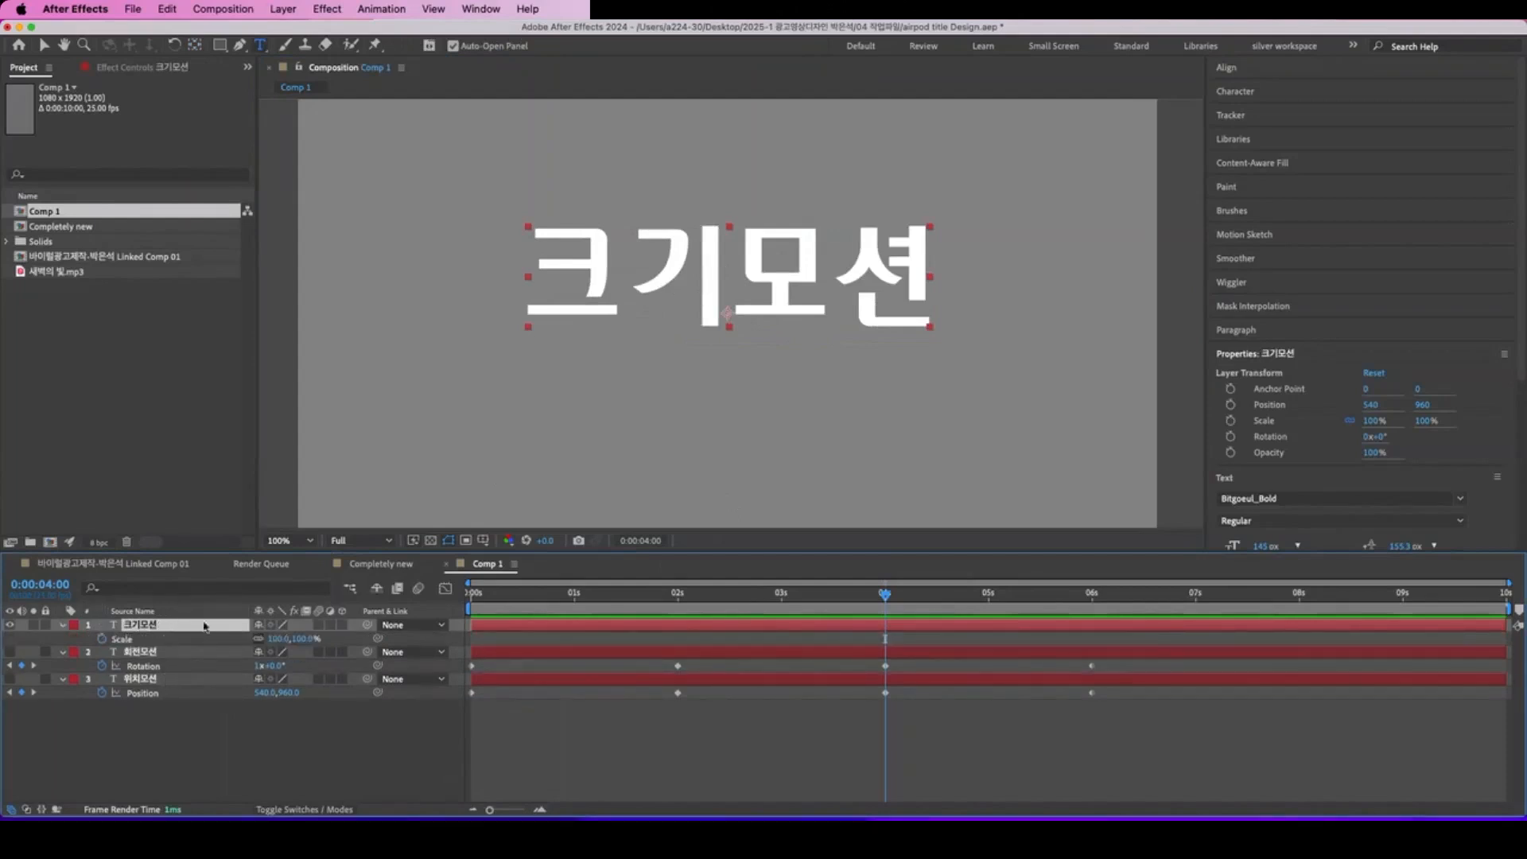
left_click_drag(878, 598, 471, 598)
scroll(765, 364, "up", 6)
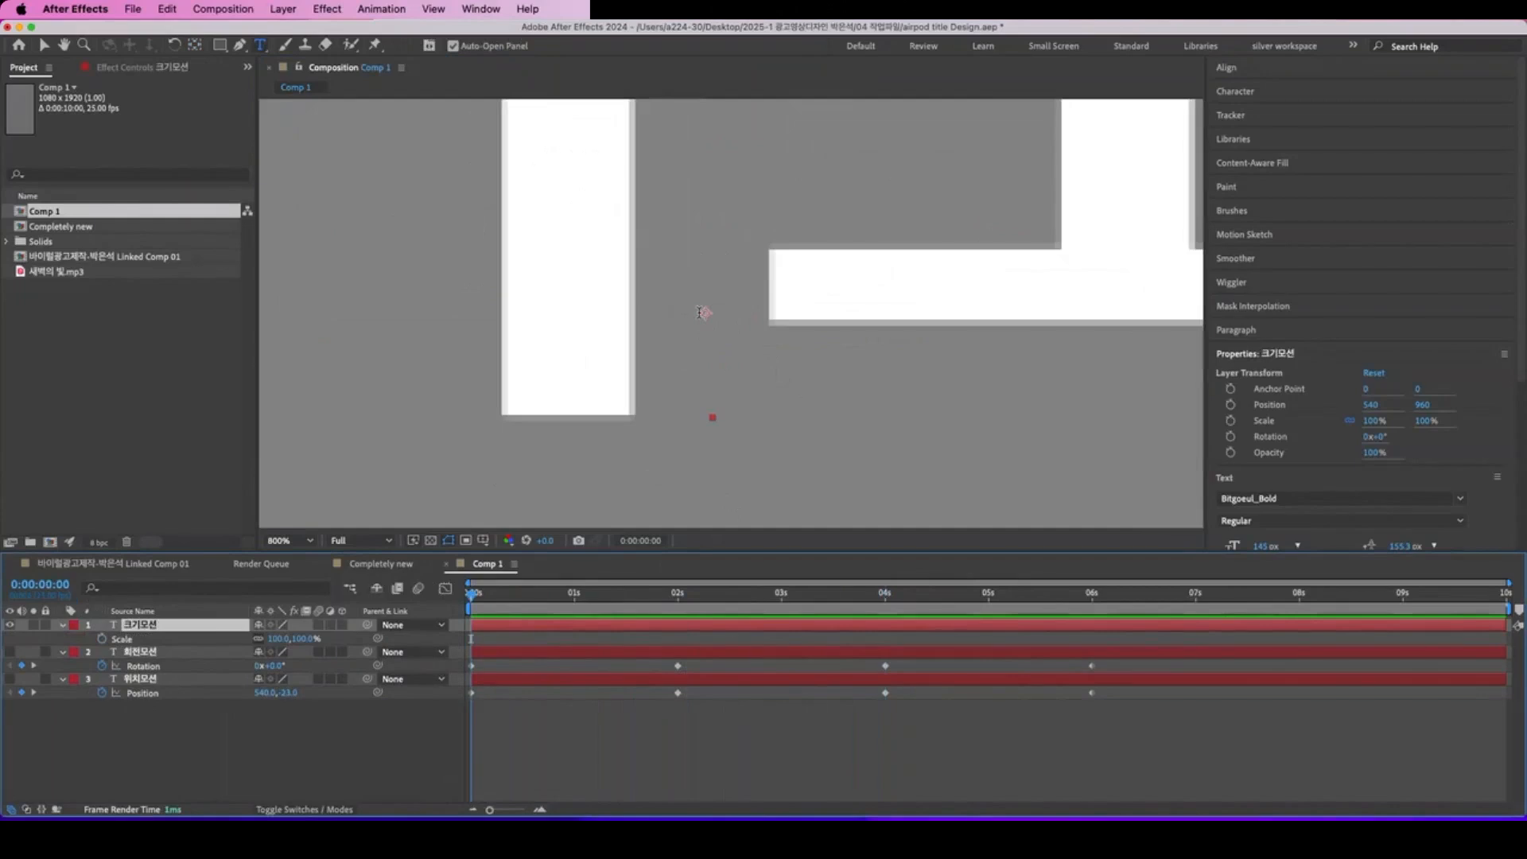
Step: Reduce the 크기모션 layer's Scale to 71% and move its anchor point to the center of the text
scroll(700, 312, "up", 1)
scroll(694, 362, "down", 4)
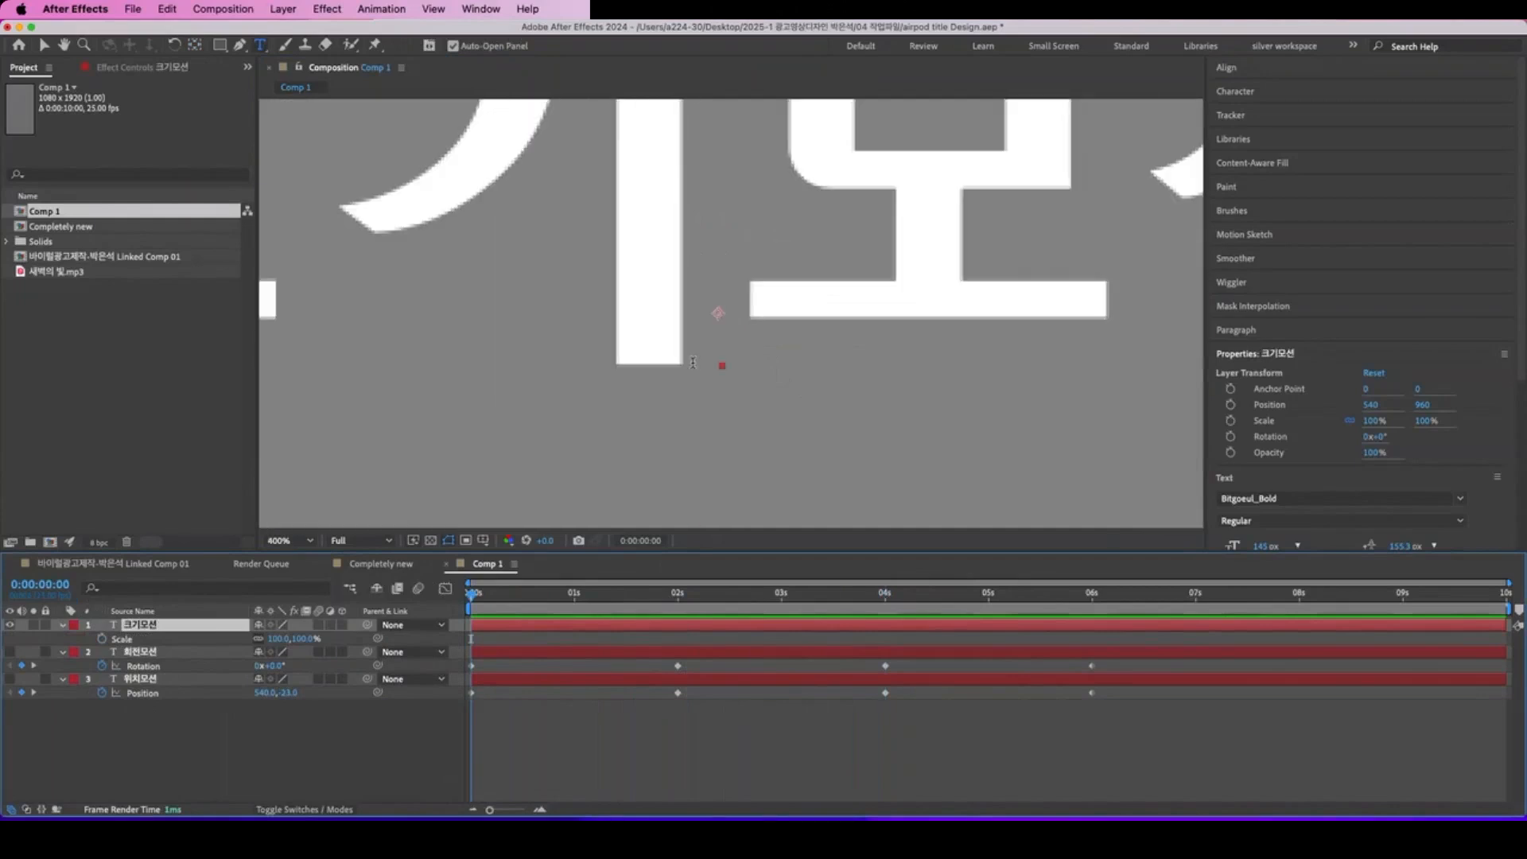
mouse_move(300, 639)
left_mouse_down()
mouse_move(445, 639)
mouse_move(222, 640)
mouse_move(280, 640)
left_mouse_up()
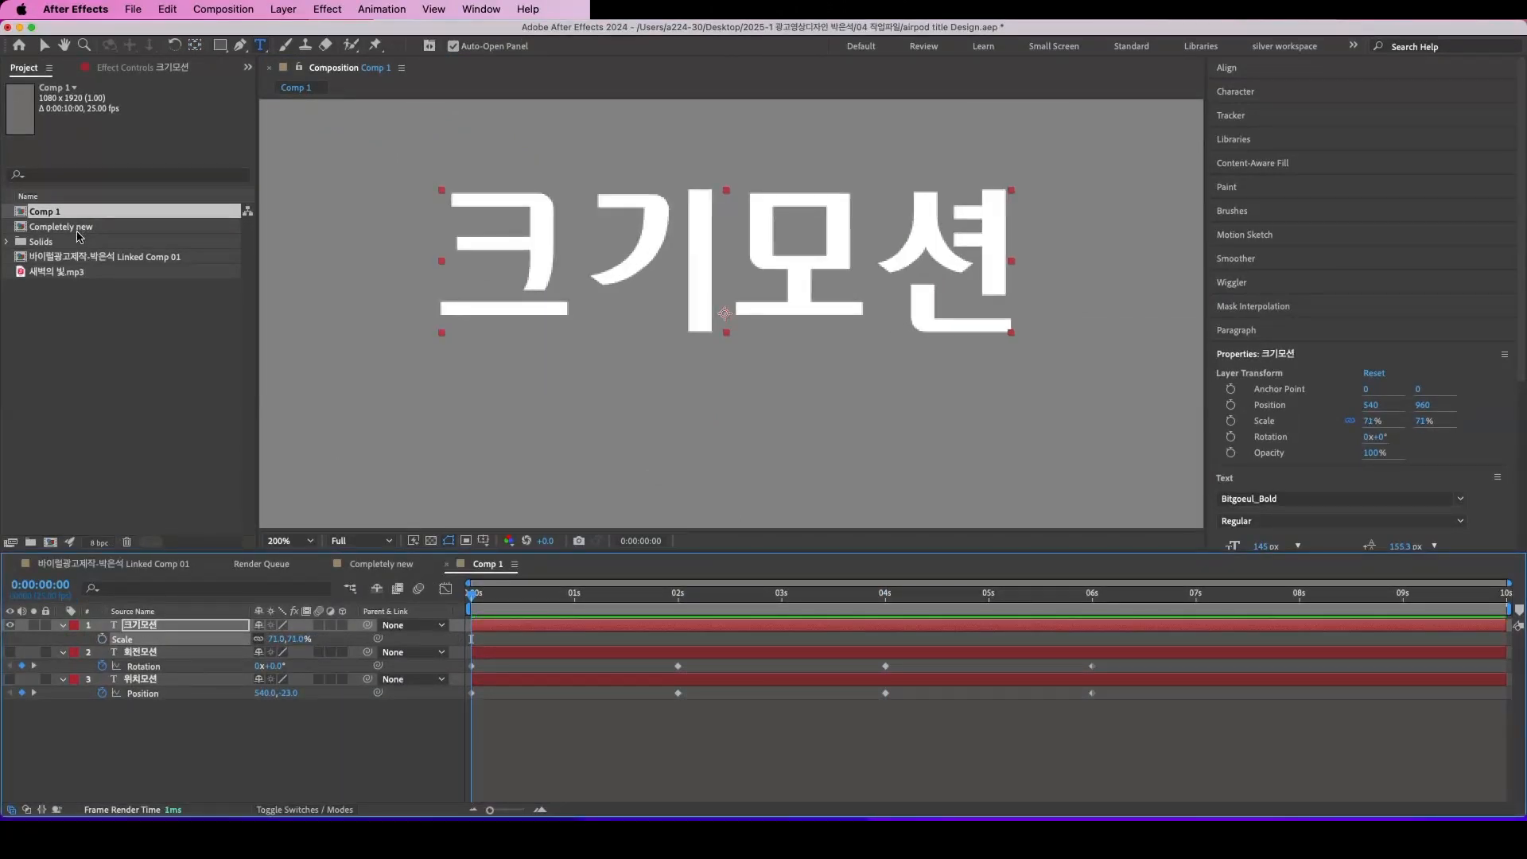
key("y")
left_click_drag(724, 312, 725, 281)
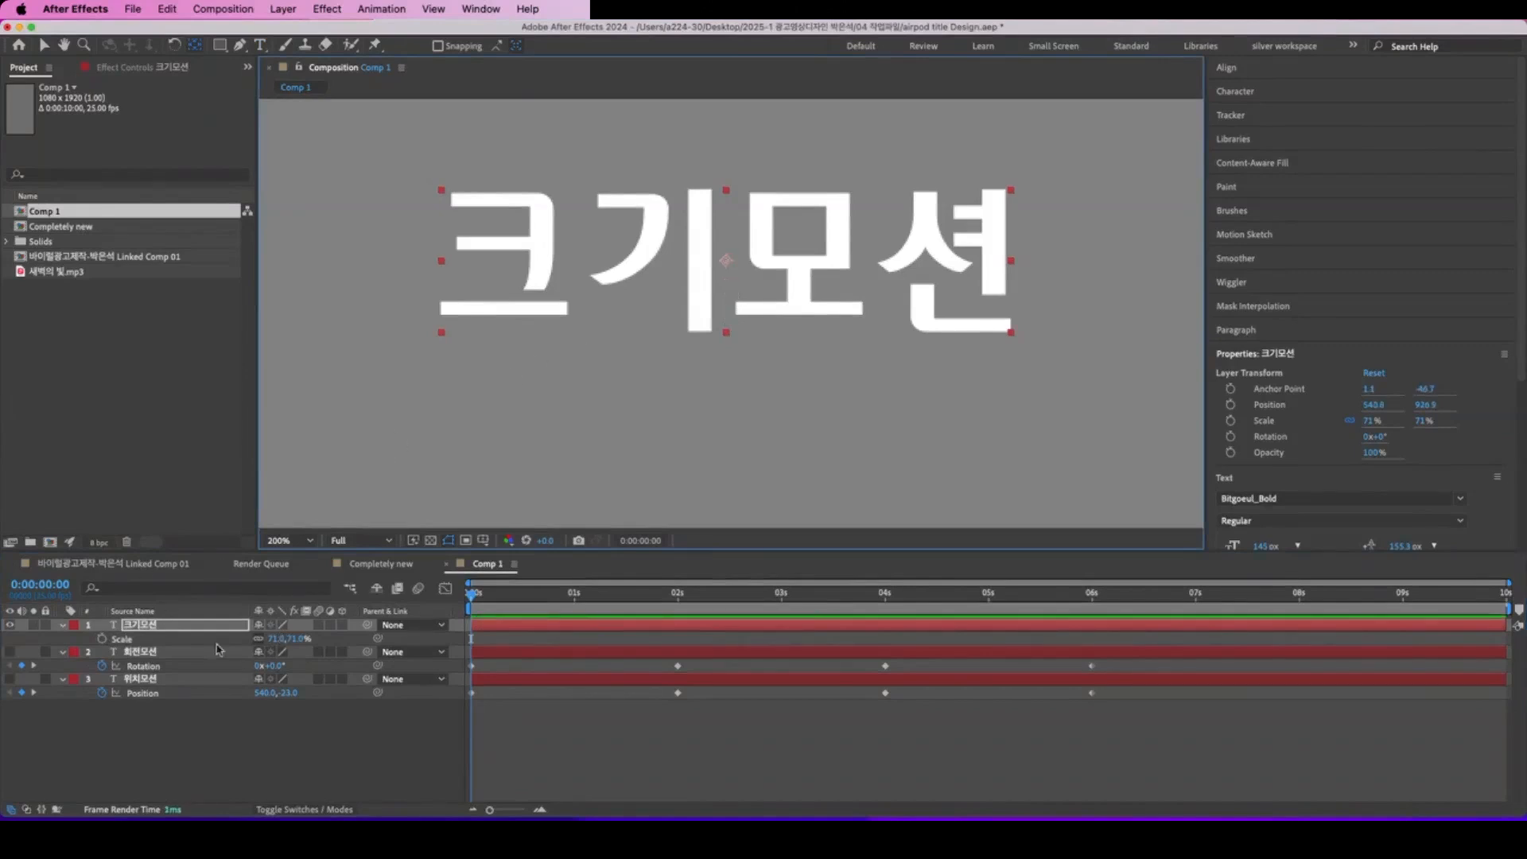
Step: Try enlarging the 크기모션 text around its centered anchor, undo that, and set its Scale to 100%
mouse_move(280, 645)
left_mouse_down()
mouse_move(366, 642)
mouse_move(235, 642)
mouse_move(298, 643)
left_mouse_up()
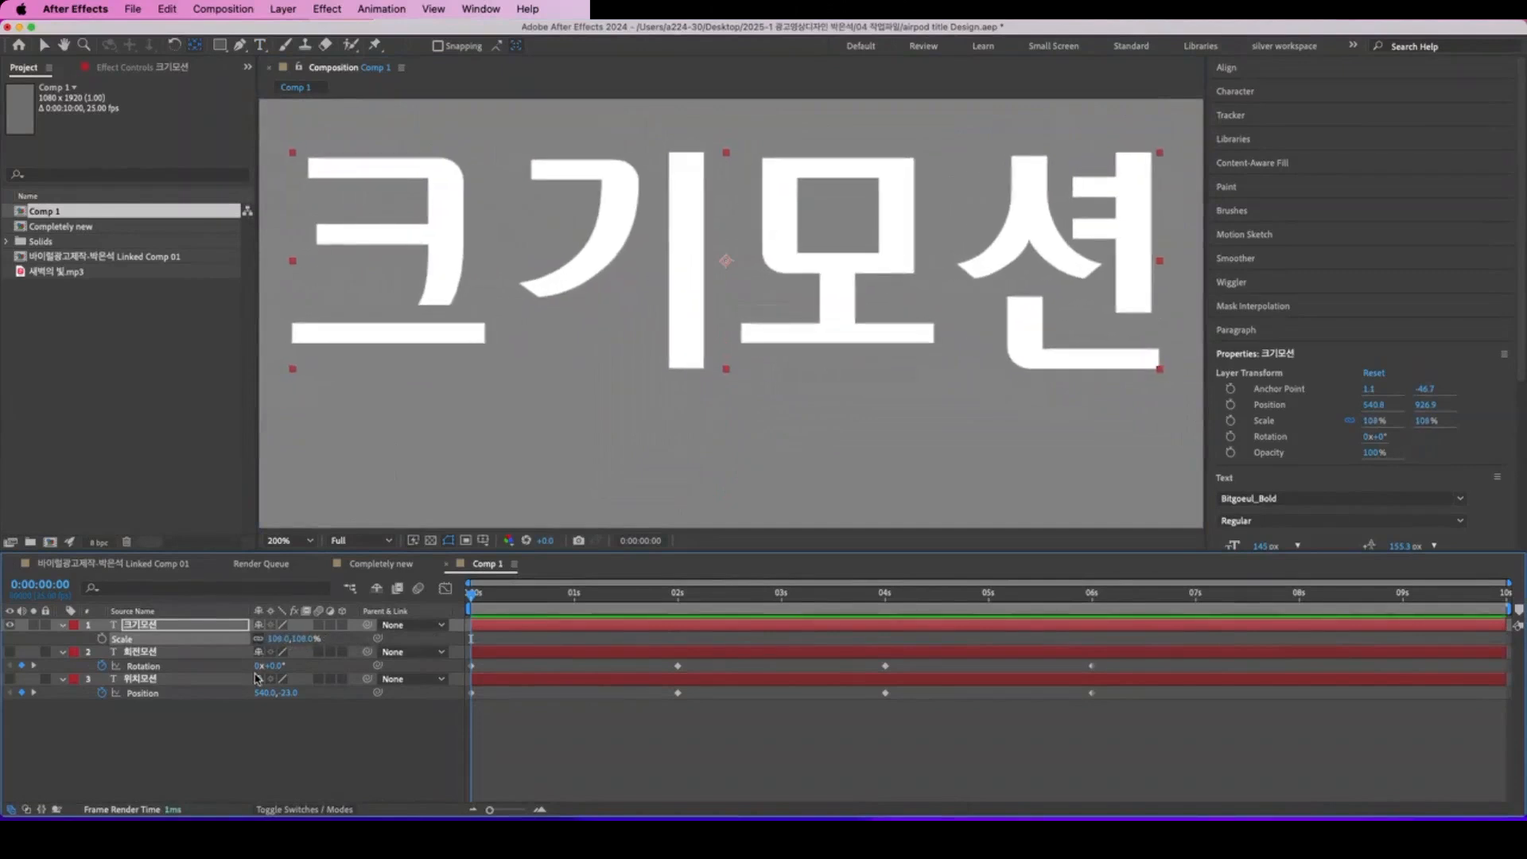
key("super+z")
left_click(278, 639)
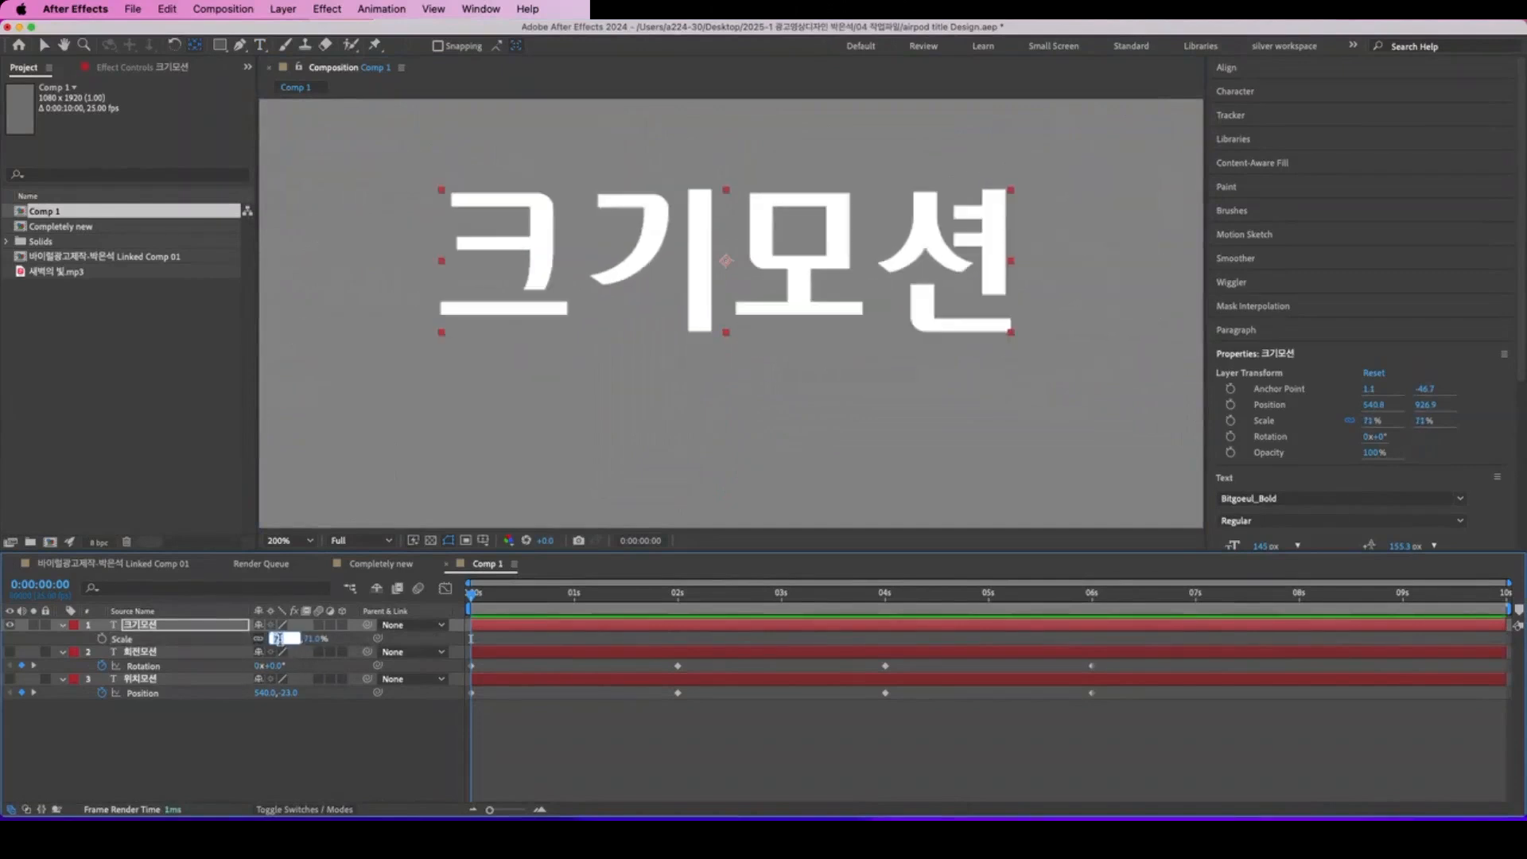
type("100")
key("Return")
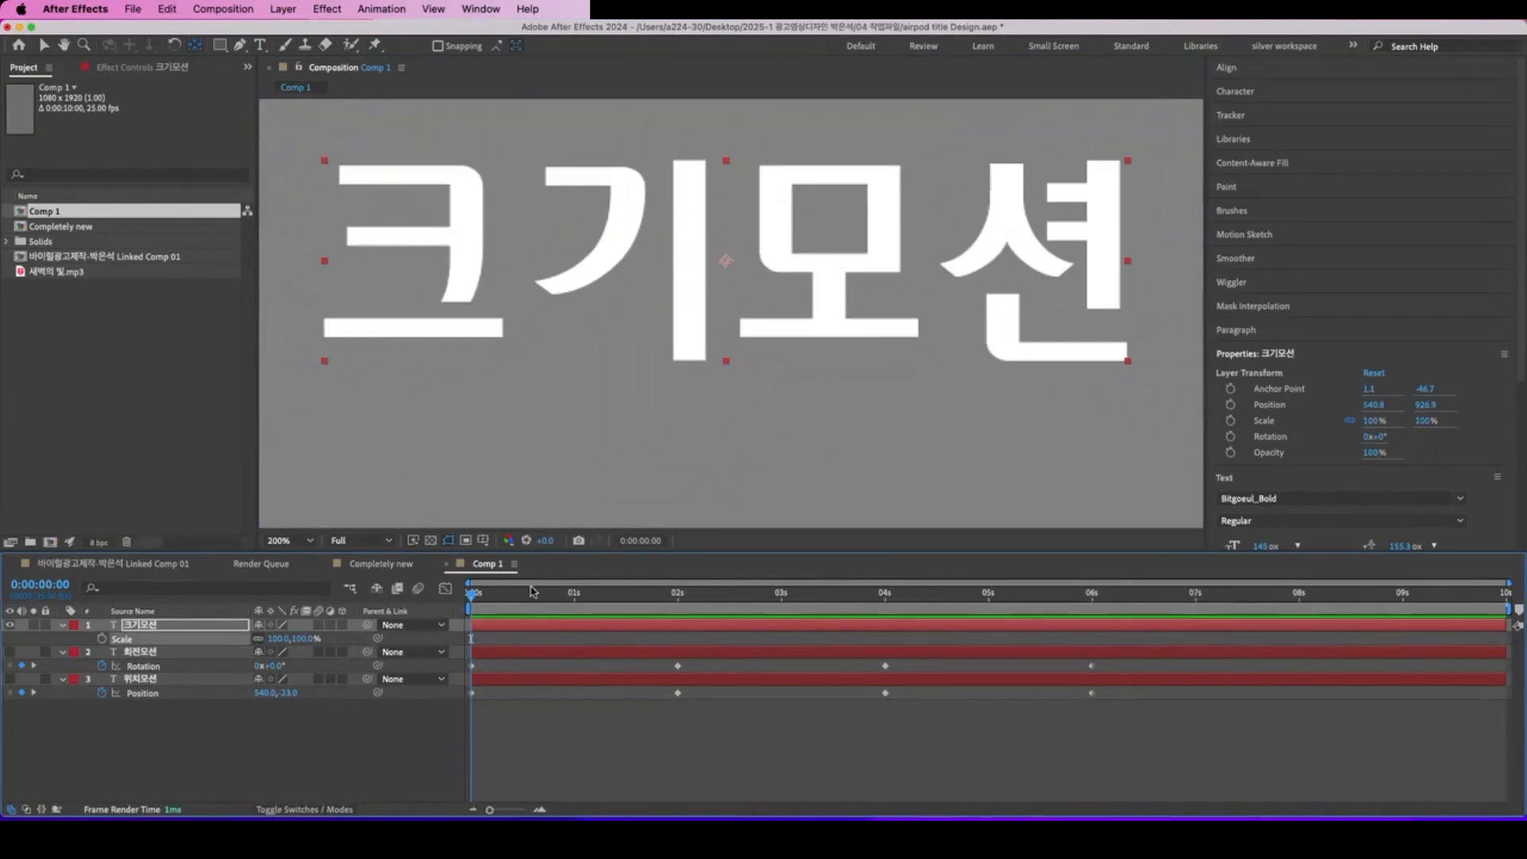
Step: Keyframe the 크기모션 layer's Scale, shift that 100% keyframe to 0:00:02:00, and set Scale to 0% at 0:00:00:00
left_click(102, 638)
left_click_drag(515, 646, 677, 657)
left_click(281, 640)
type("0")
key("Return")
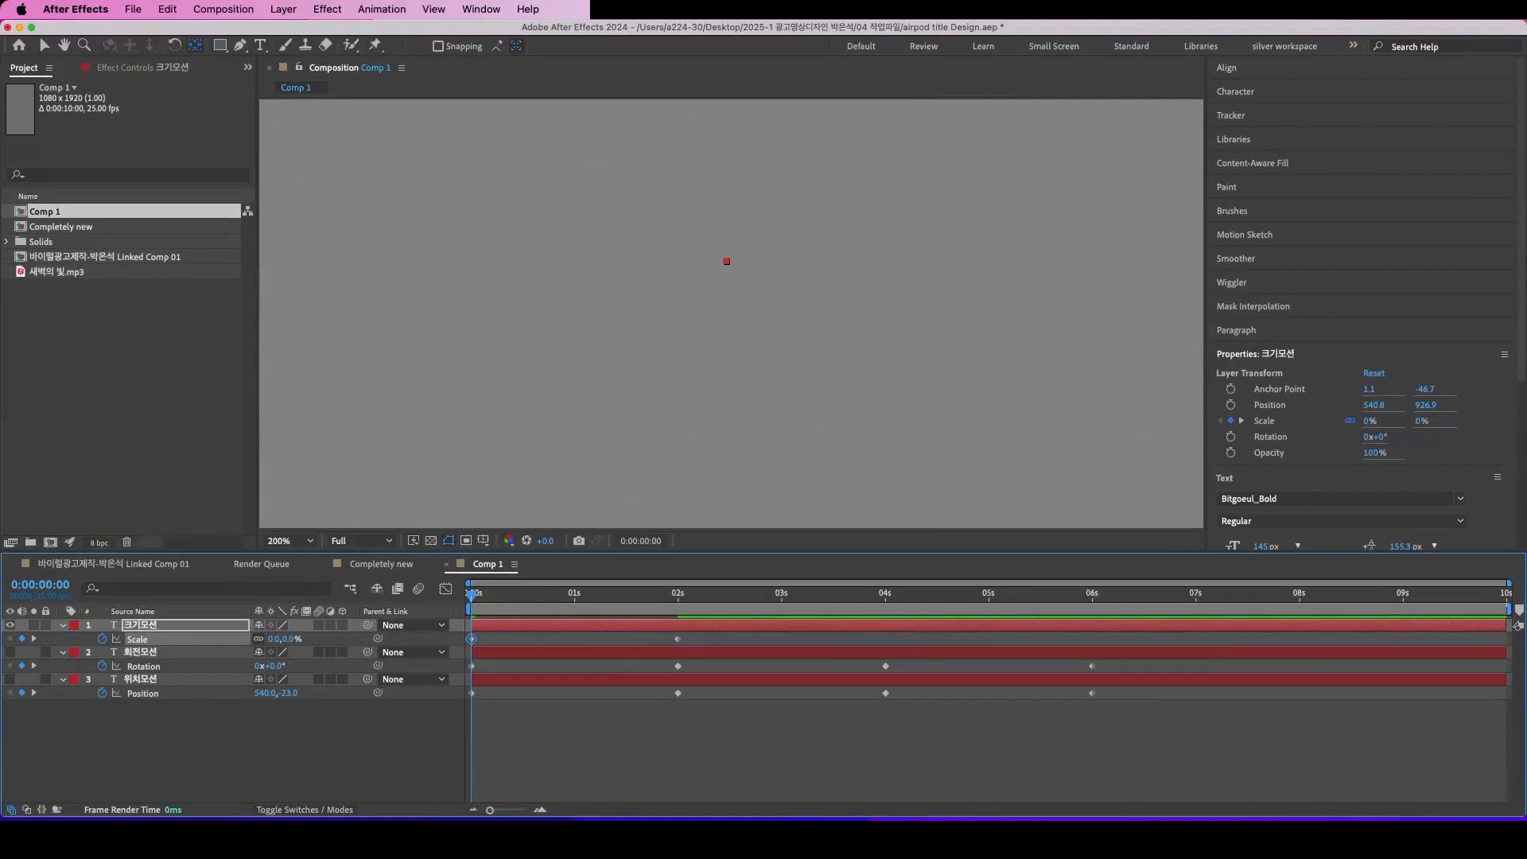
Step: Add a 100% Scale keyframe at 0:00:04:00 on 크기모션 and set Scale to 0% at 0:00:06:00
left_click_drag(479, 597, 886, 634)
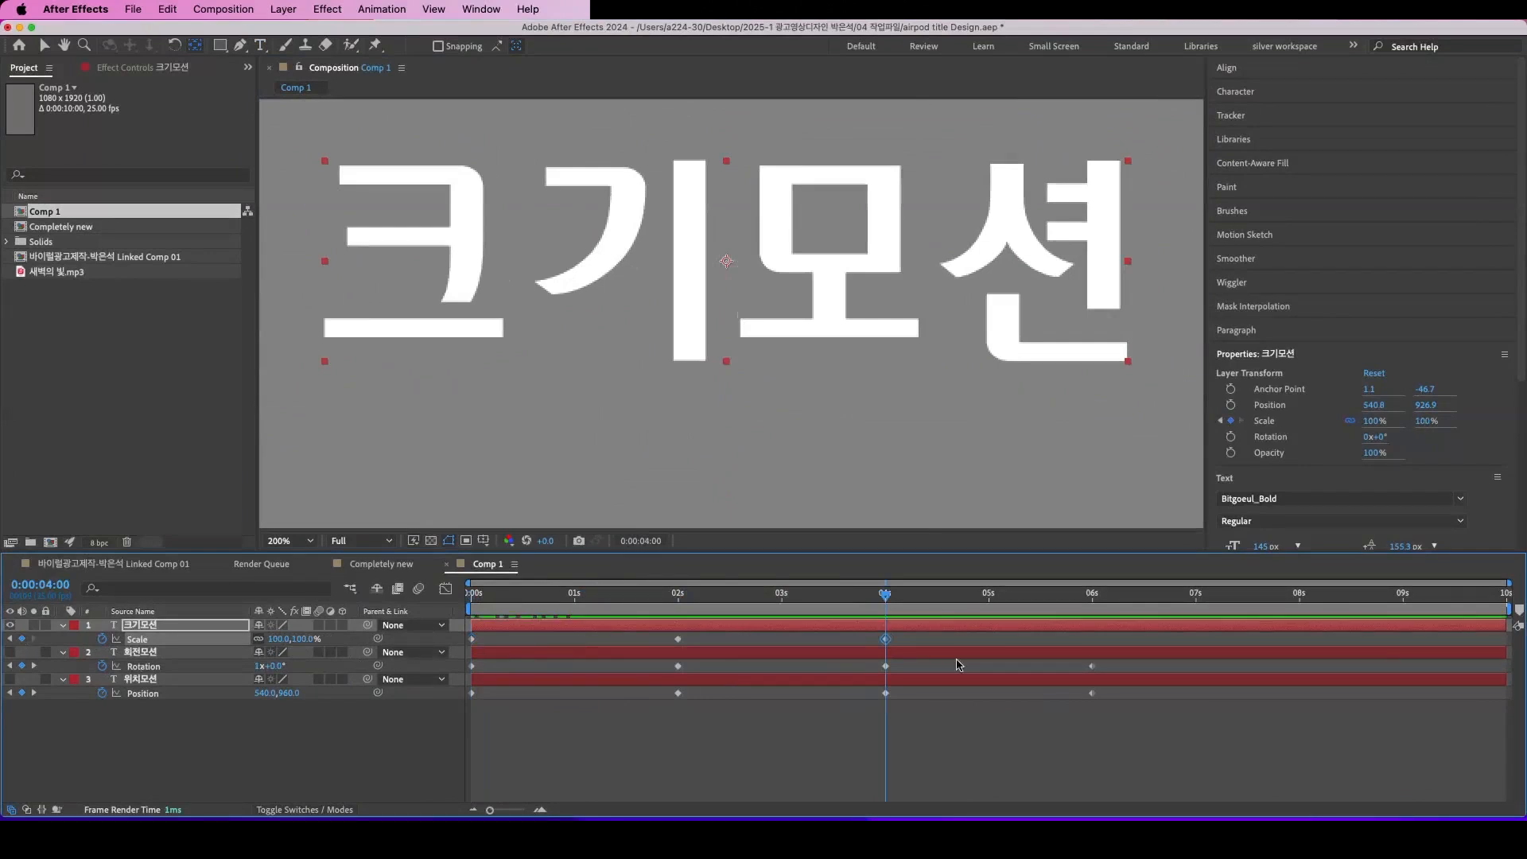
left_click_drag(887, 596, 1092, 612)
left_click(306, 640)
type("0")
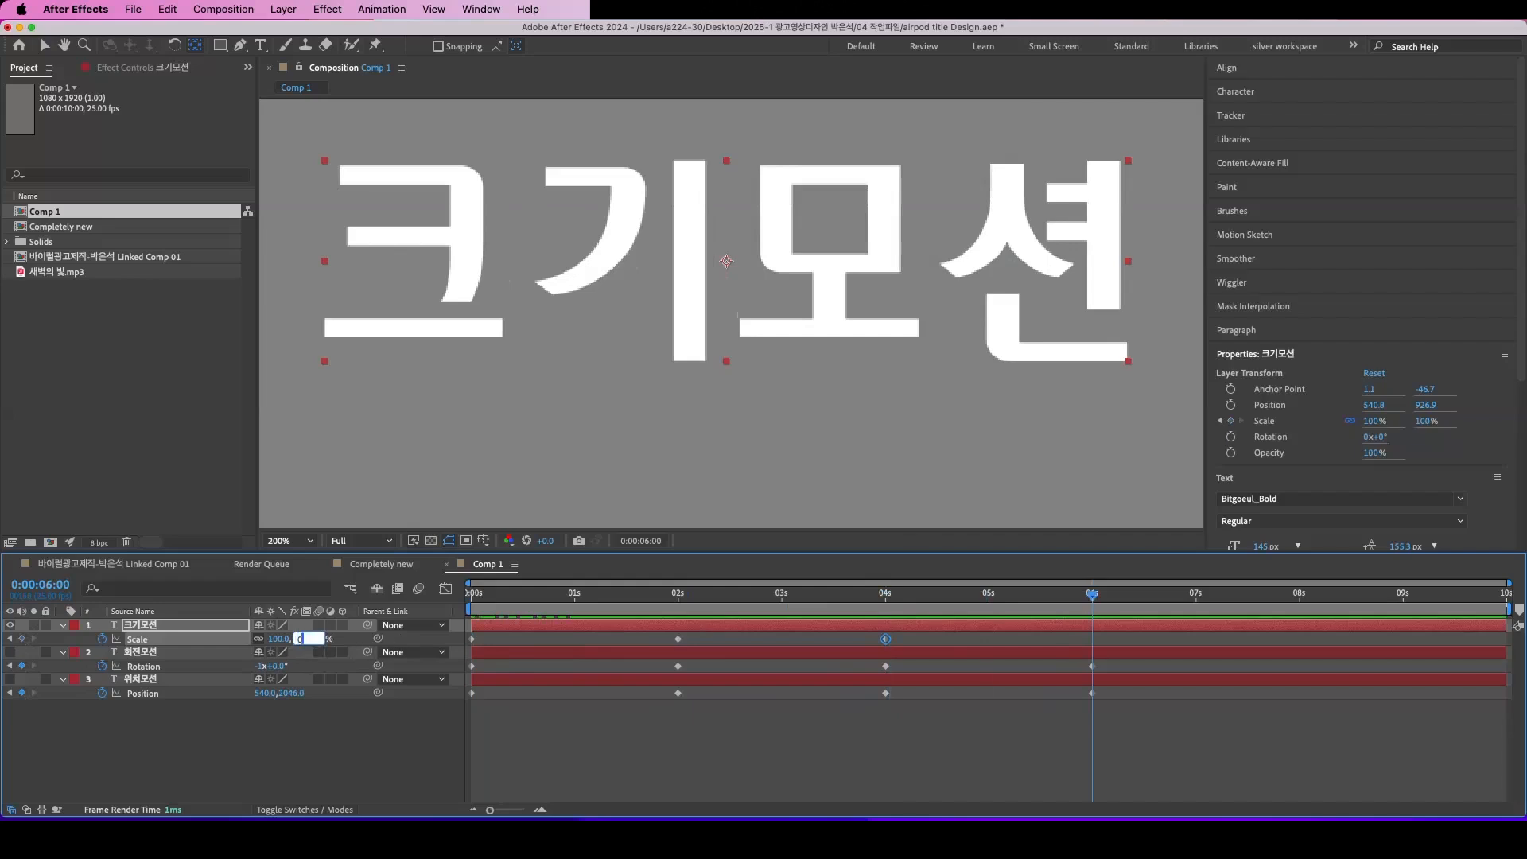
key("Return")
Step: Preview the 크기모션 scale animation from the start of the composition
key("Home")
key("space")
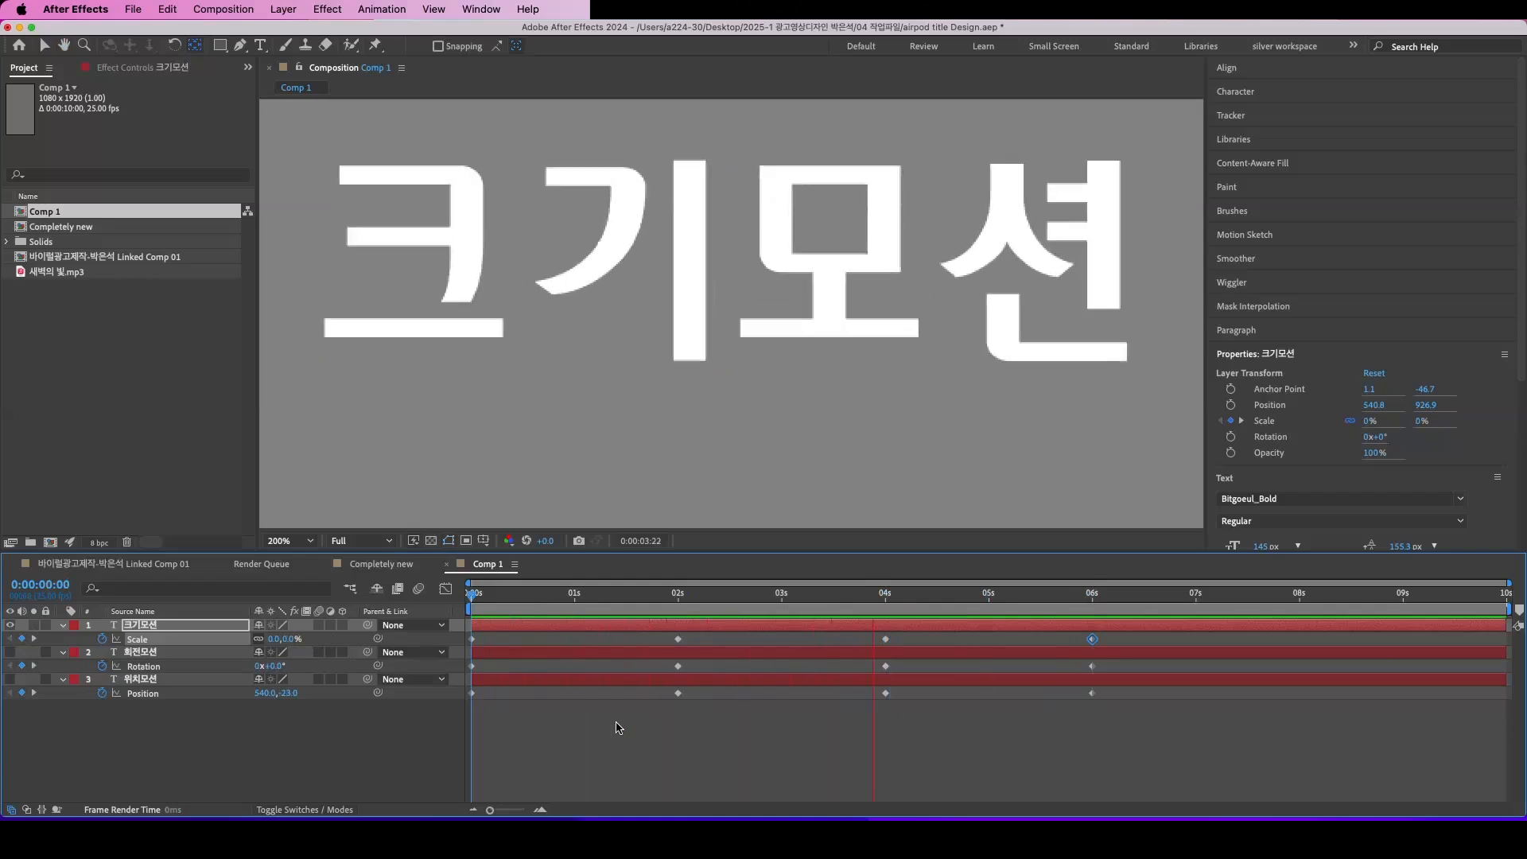
key("space")
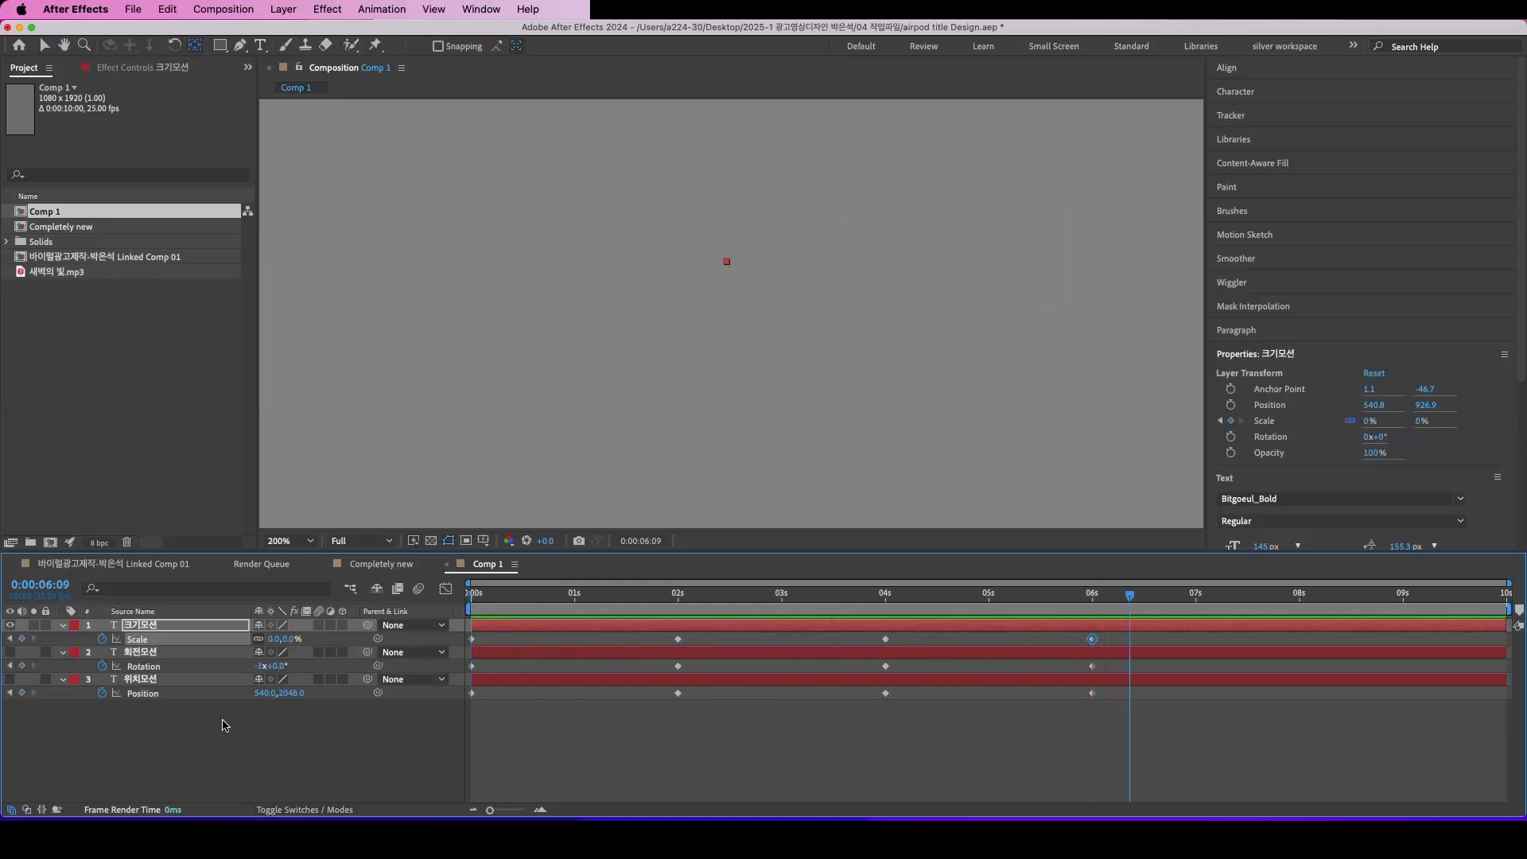
Step: Hide the 크기모션 layer and create a new text layer reading 투명도 모션
left_click(176, 745)
right_click(177, 745)
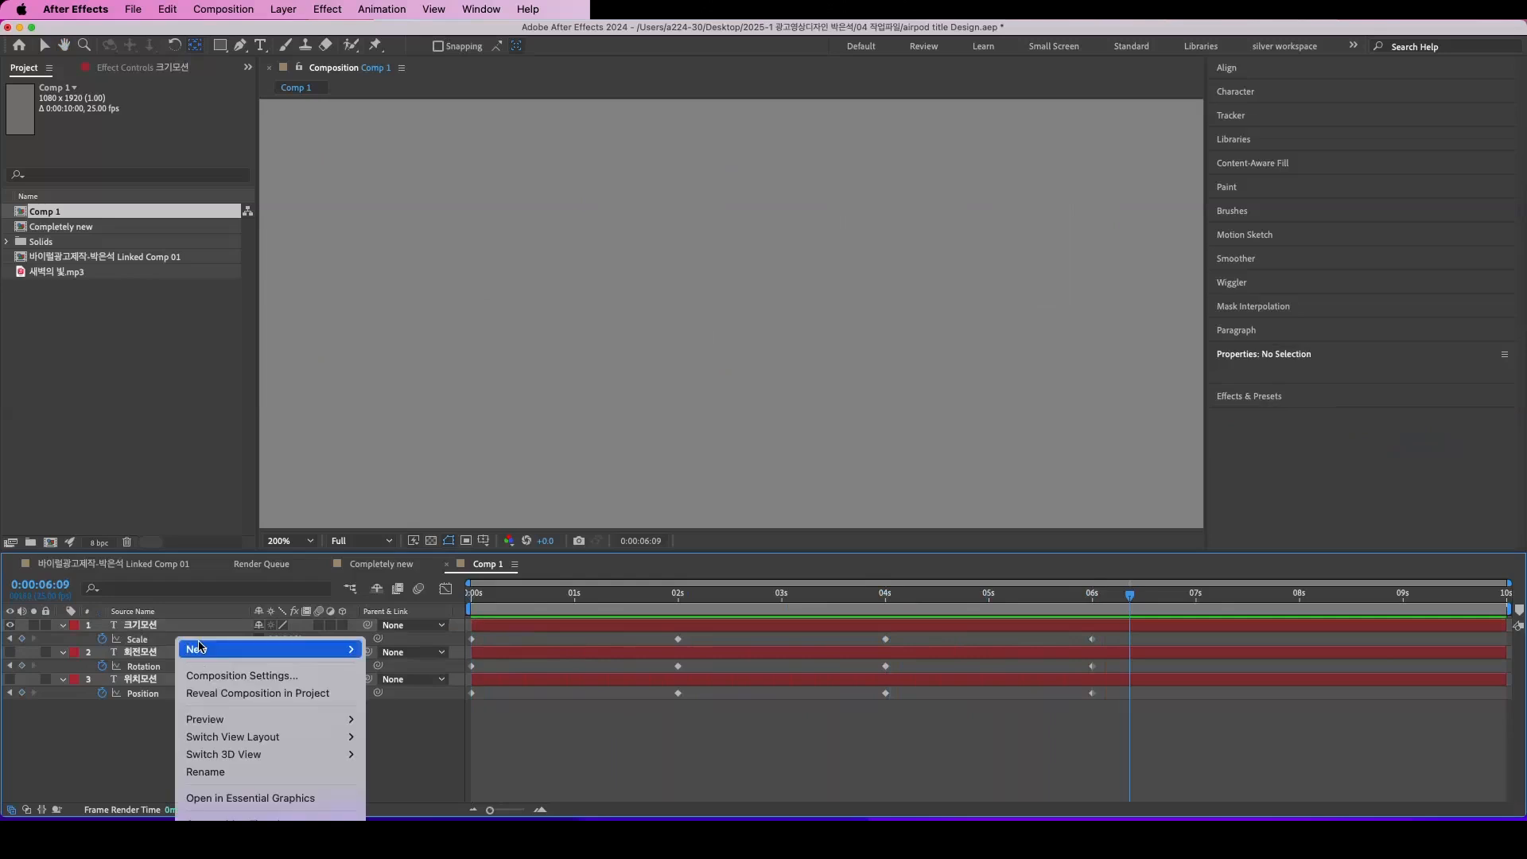
left_click(12, 631)
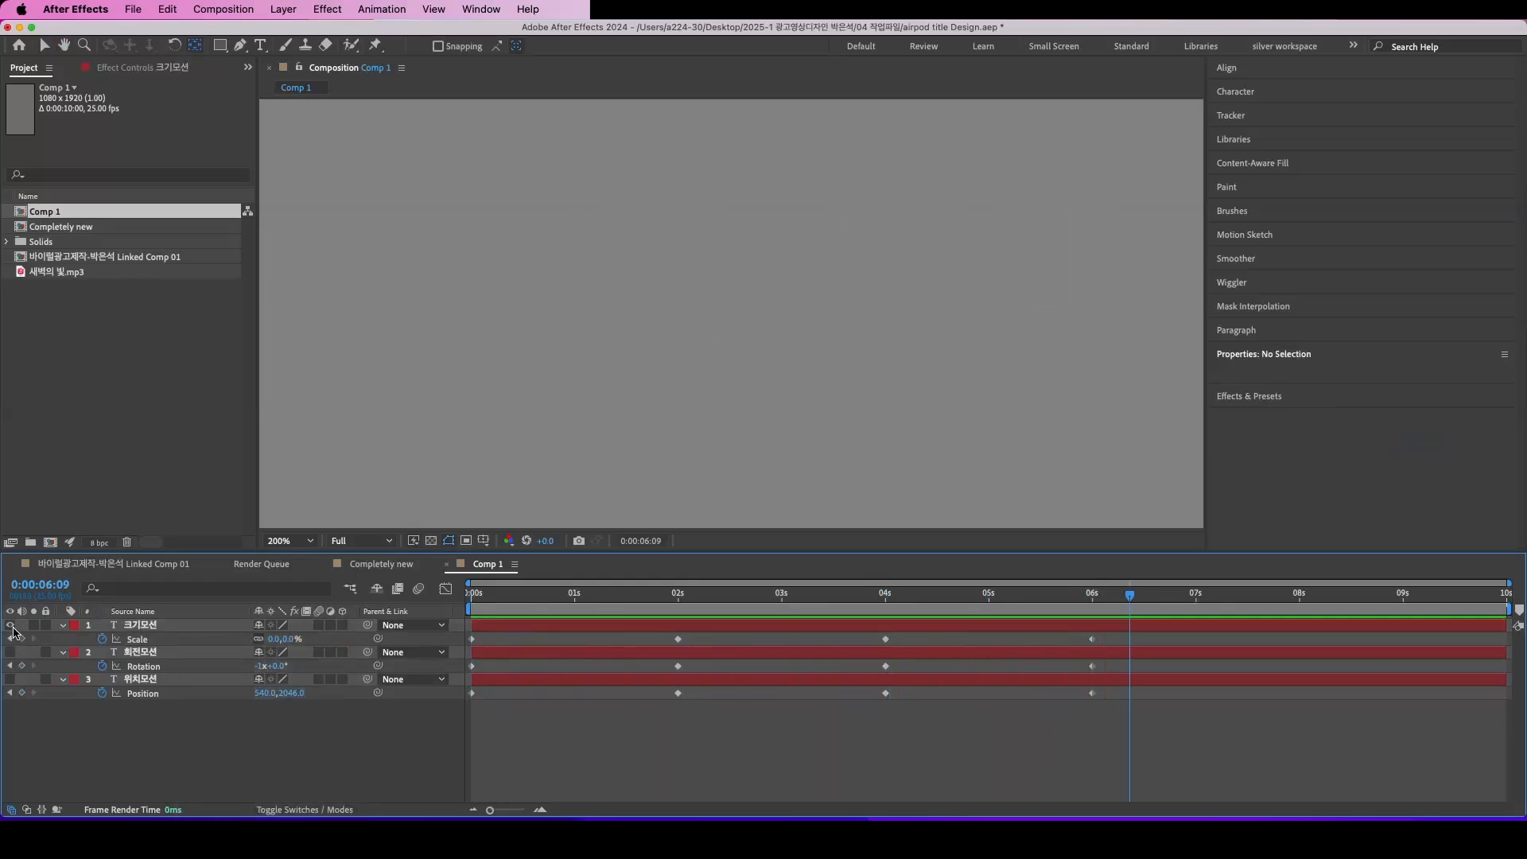
right_click(210, 716)
mouse_move(325, 652)
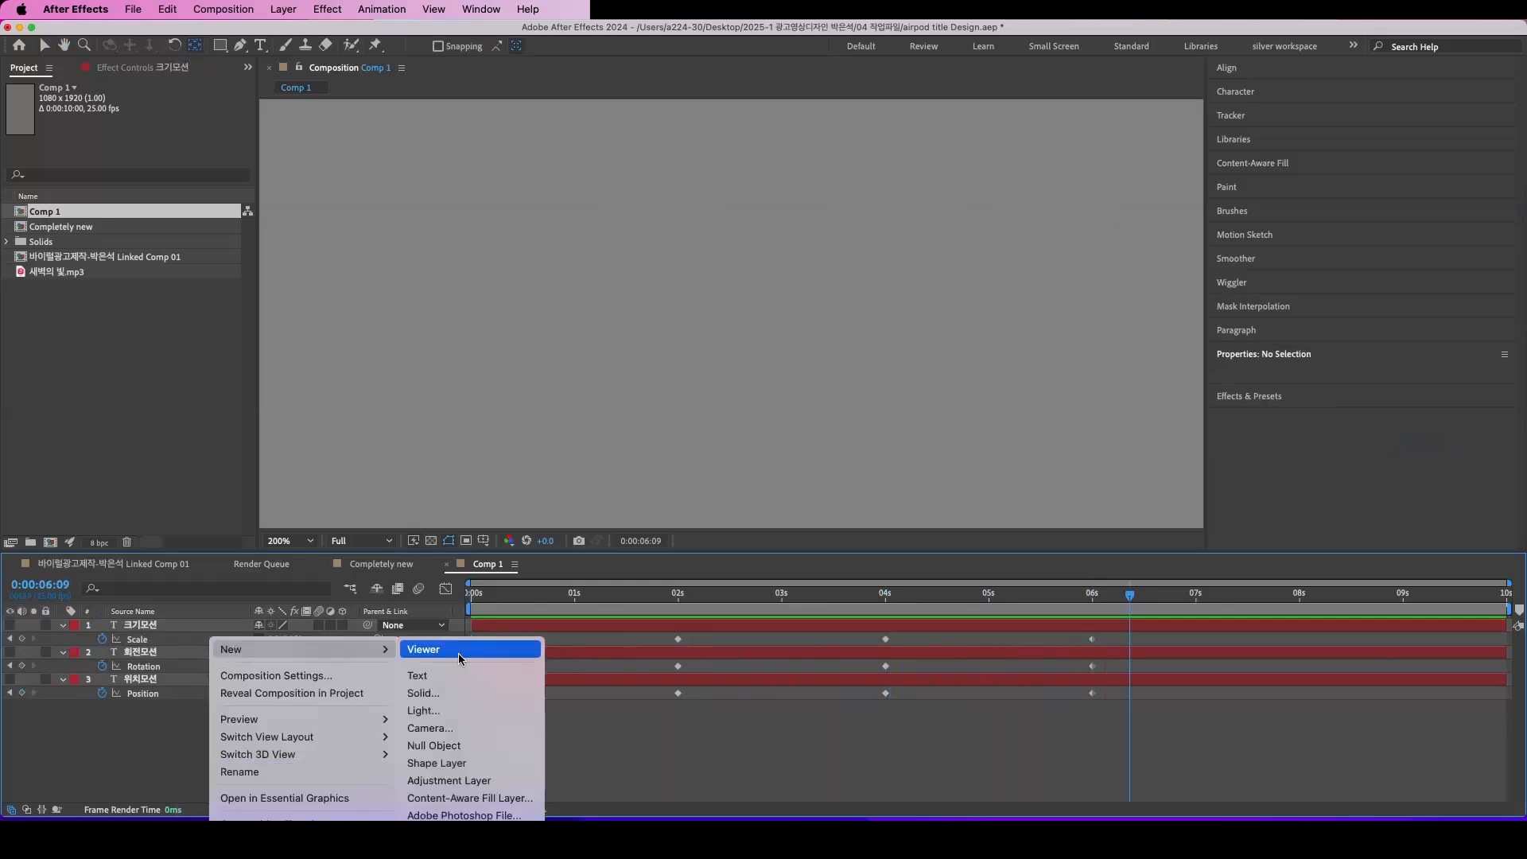
left_click(450, 677)
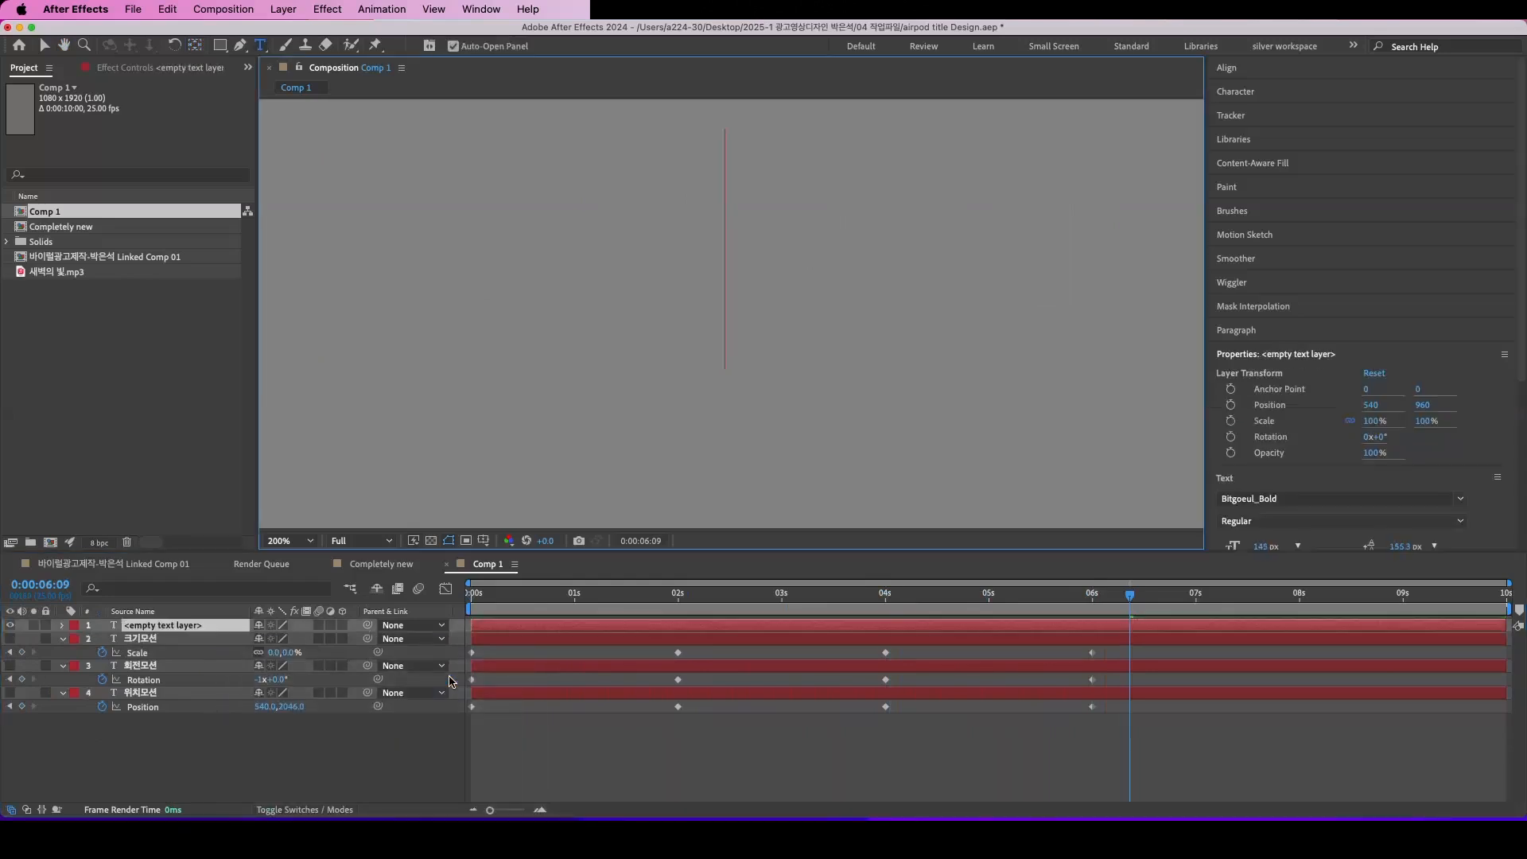
type("투명도")
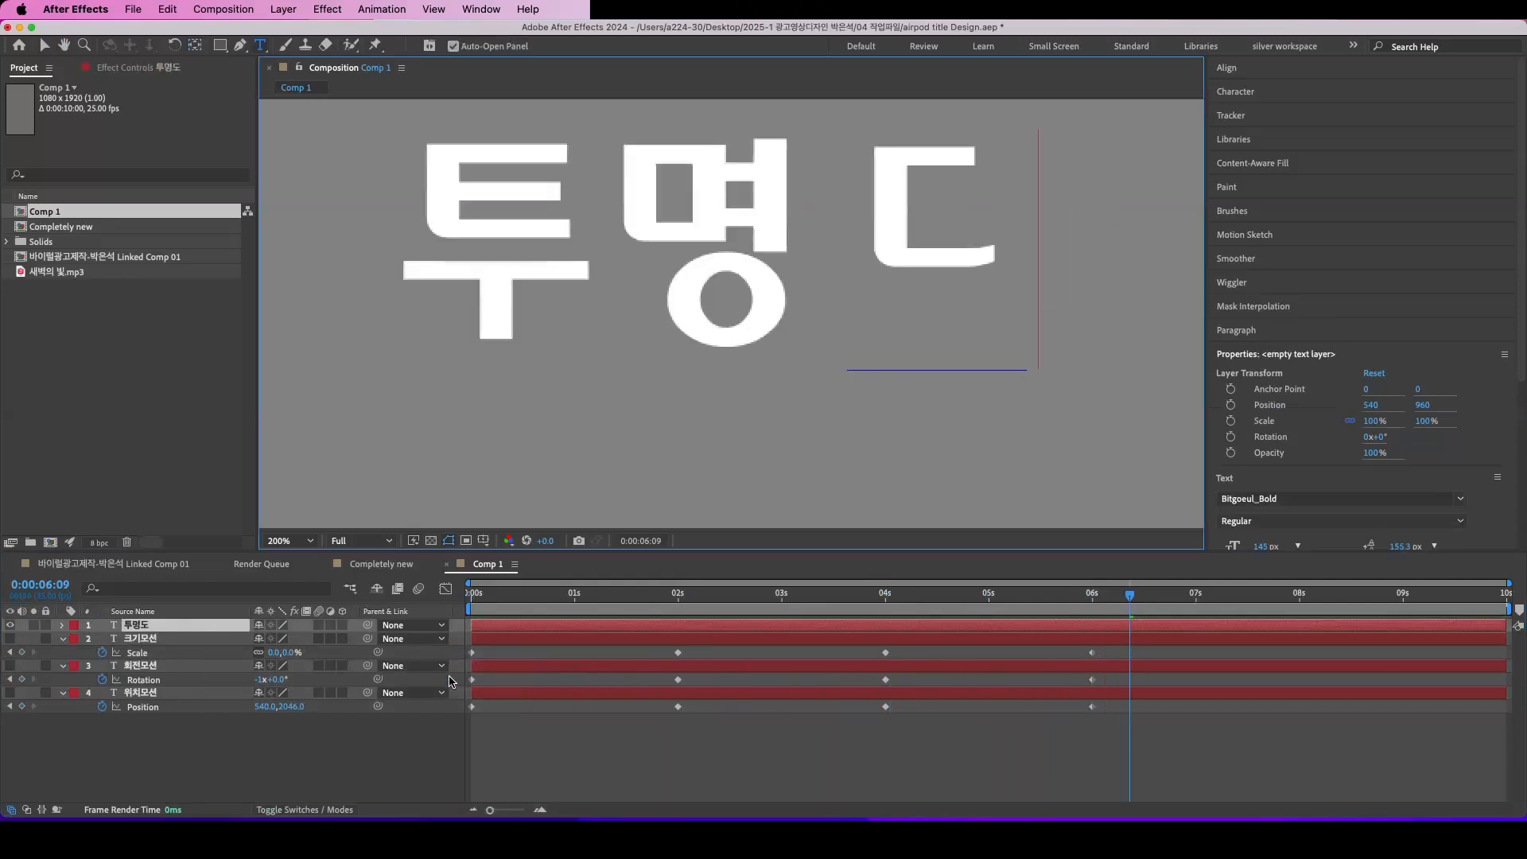
type(" 모션")
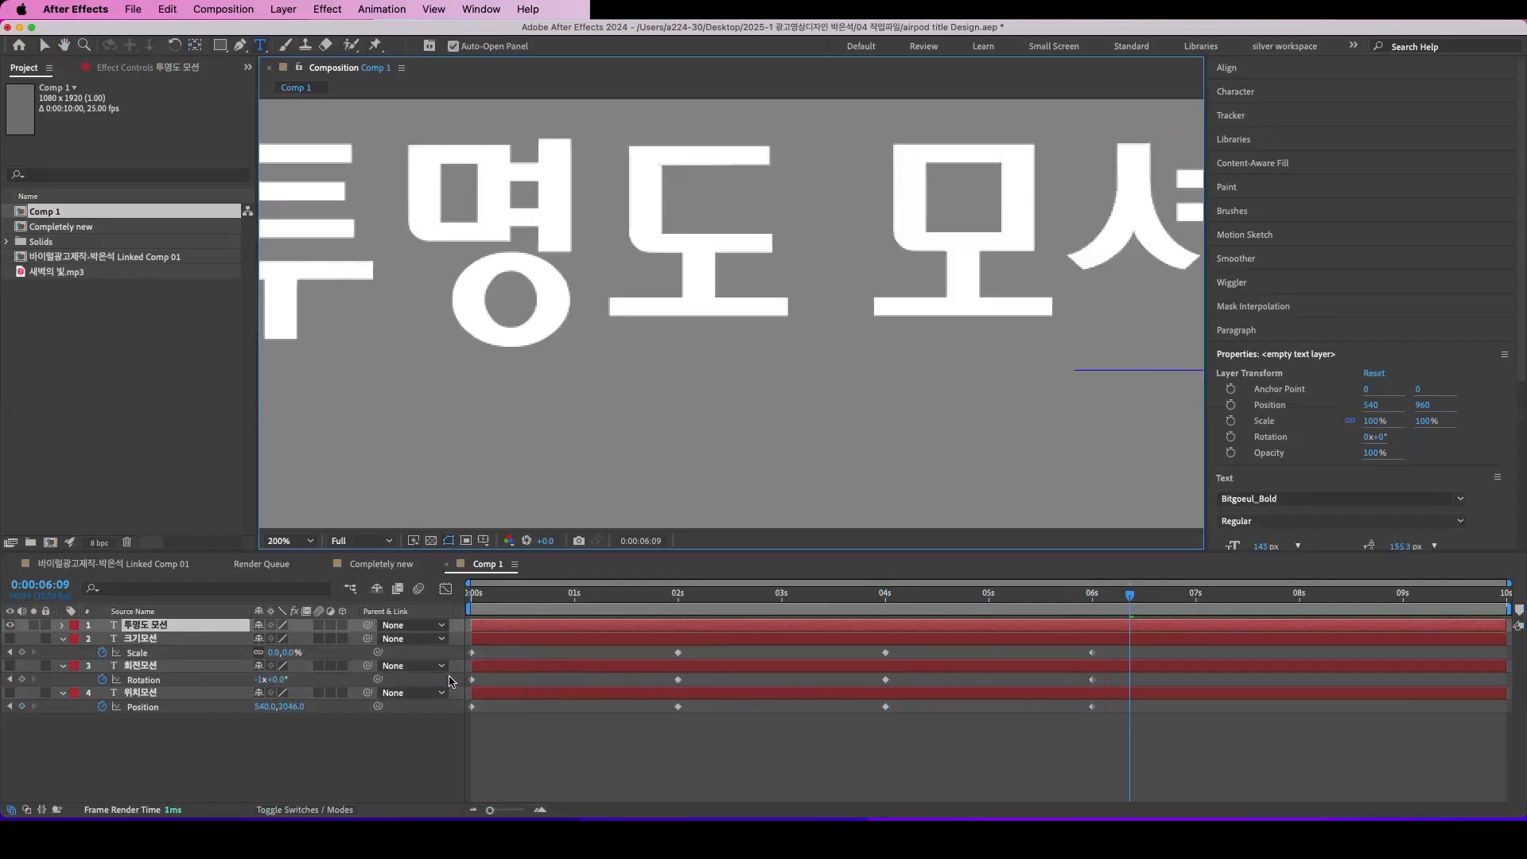
Step: Show the Opacity property of the 투명도 모션 layer and keyframe it at 0% at 0:00:00:00
scroll(773, 372, "down", 4)
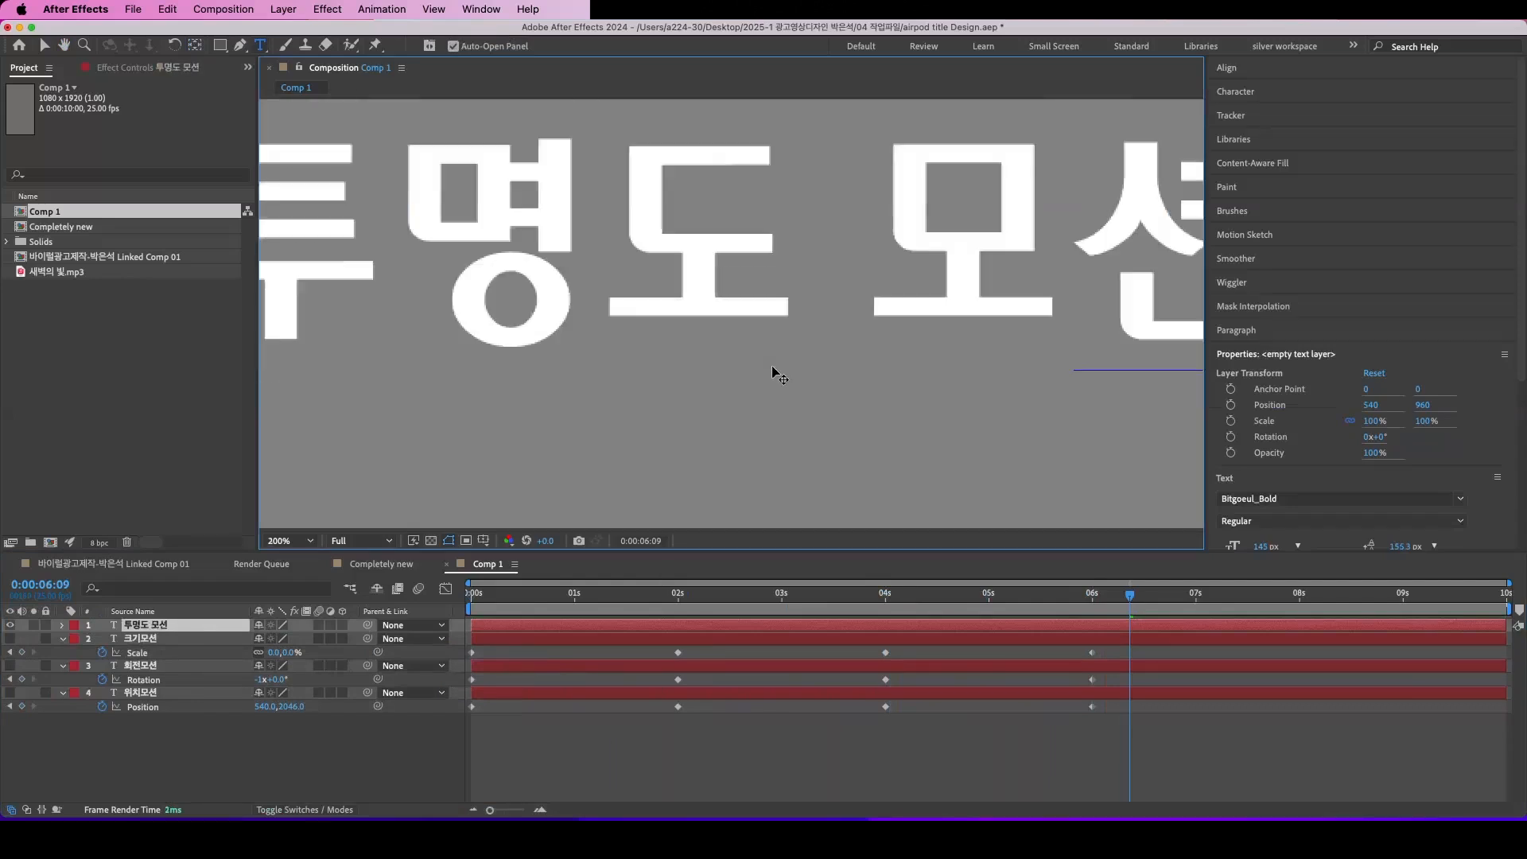
scroll(777, 374, "down", 1)
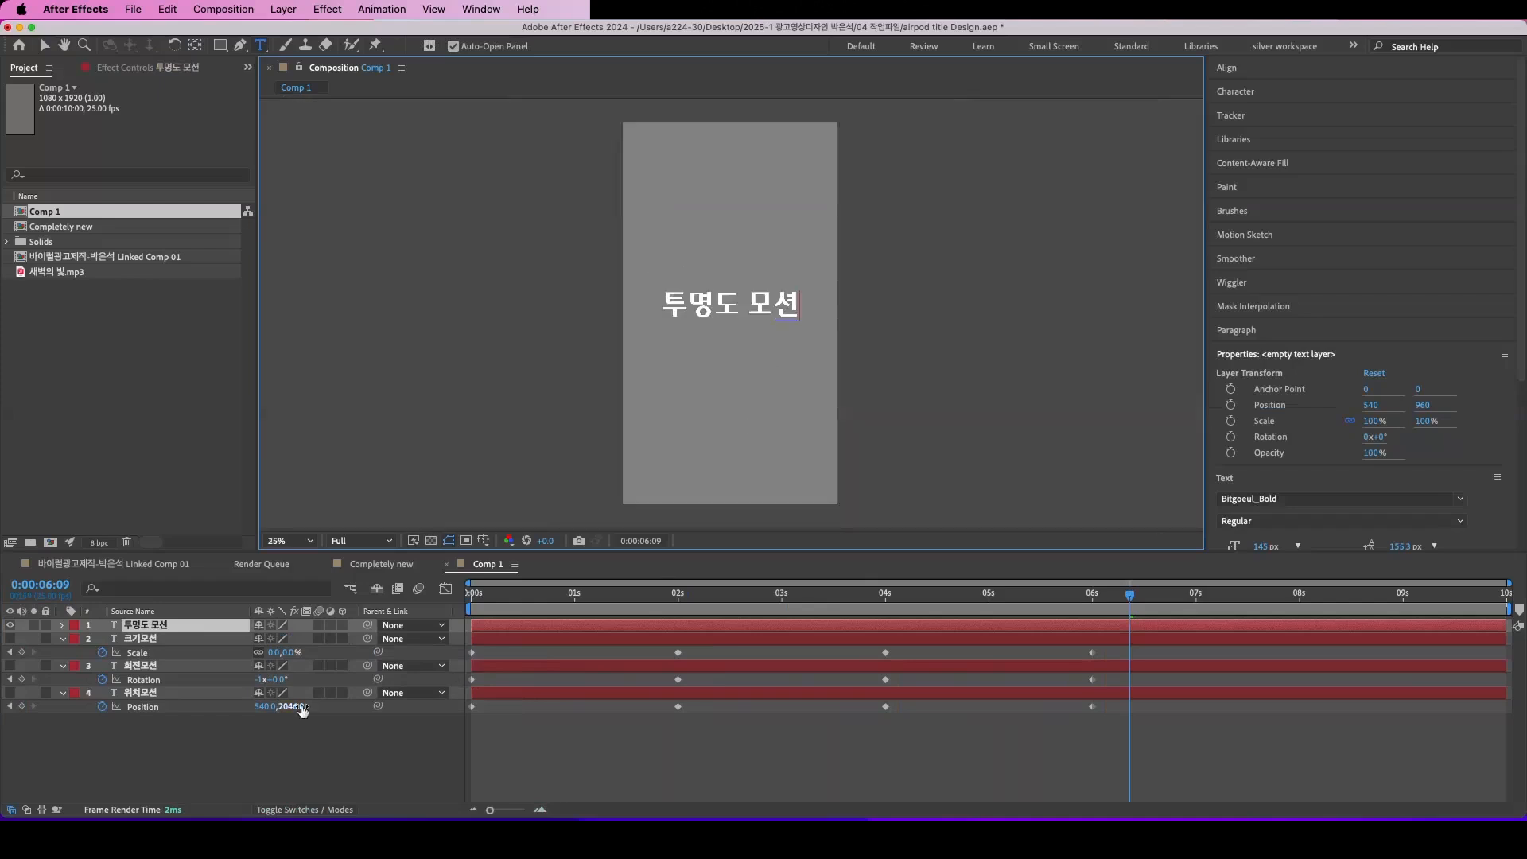
left_click(151, 627)
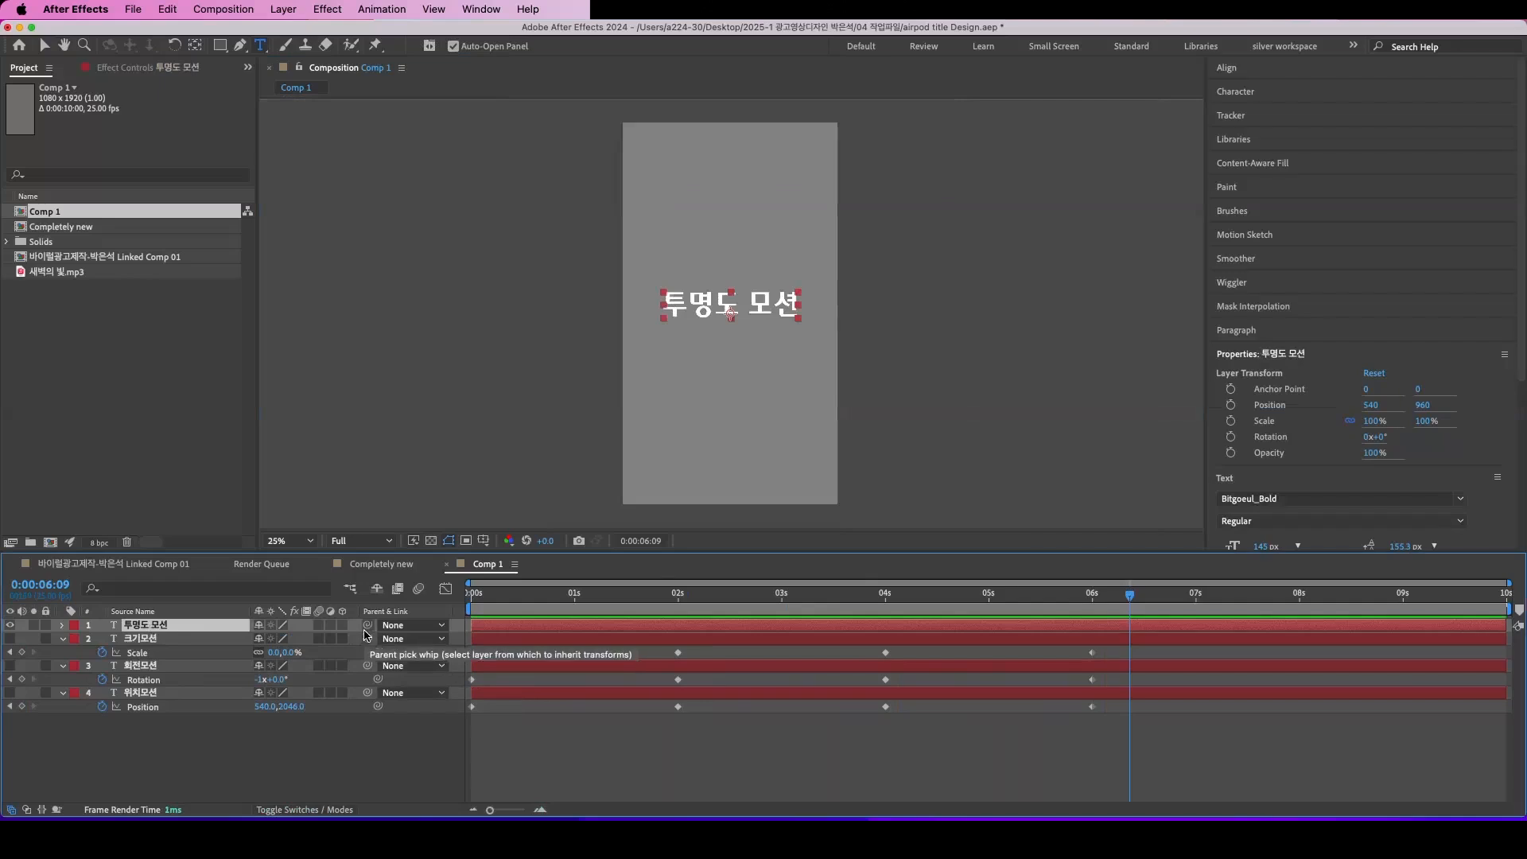
key("t")
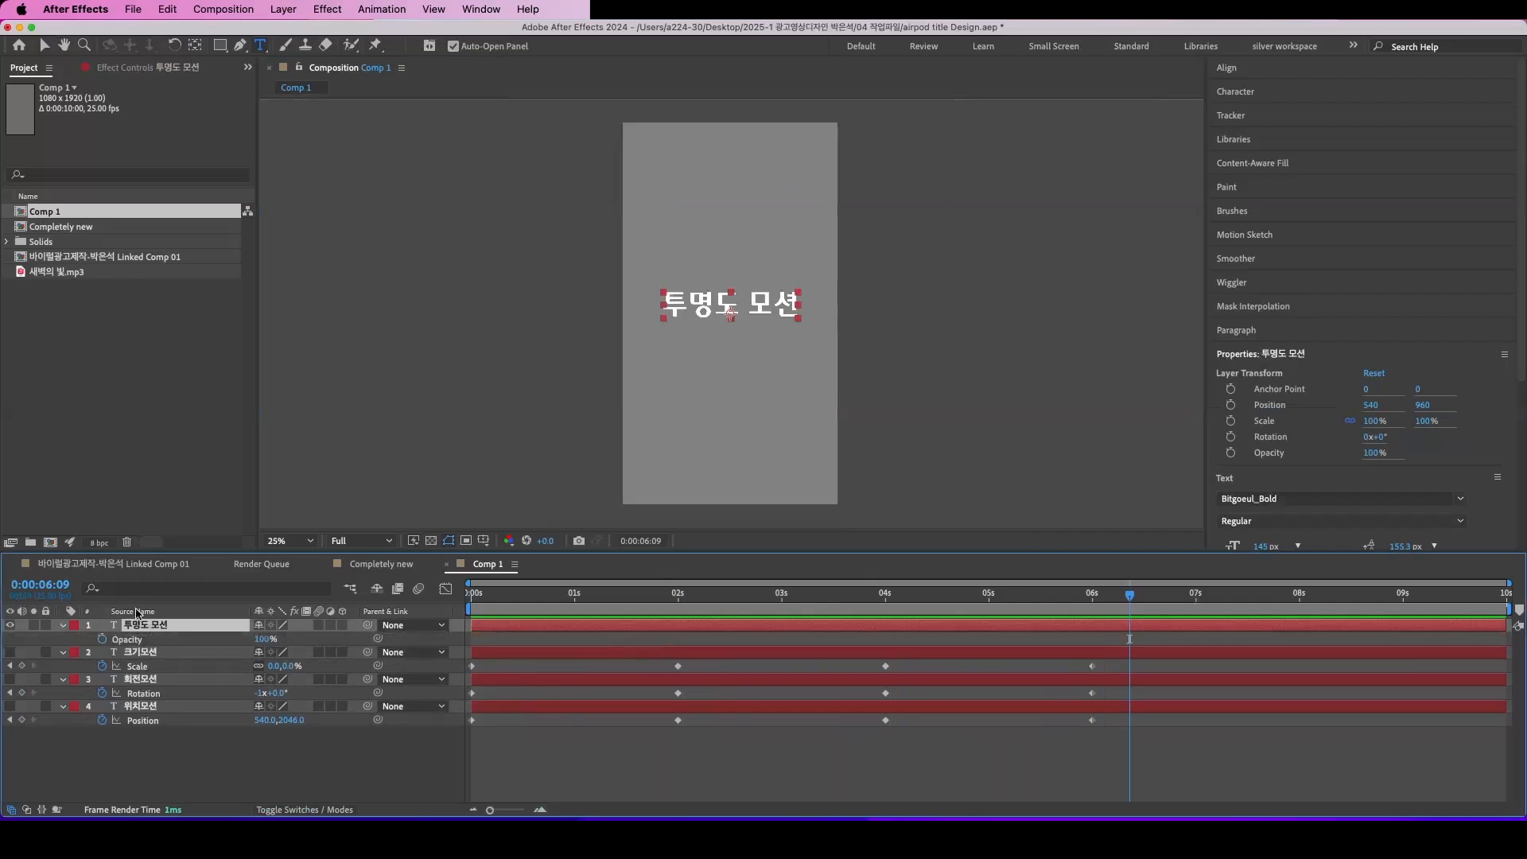
left_click_drag(572, 602, 445, 602)
left_click_drag(261, 639, 126, 636)
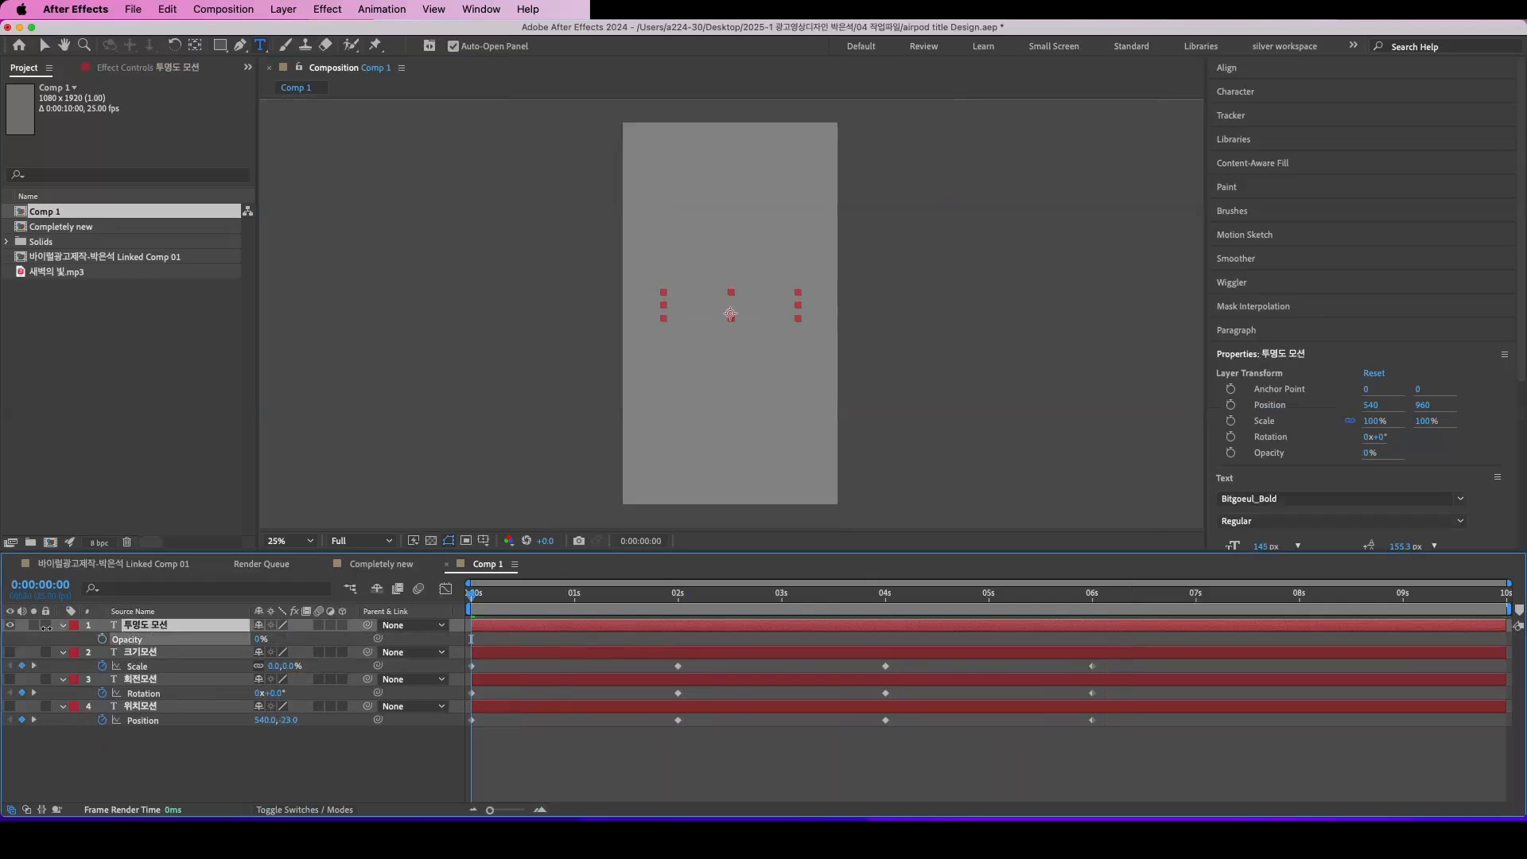
left_click(102, 639)
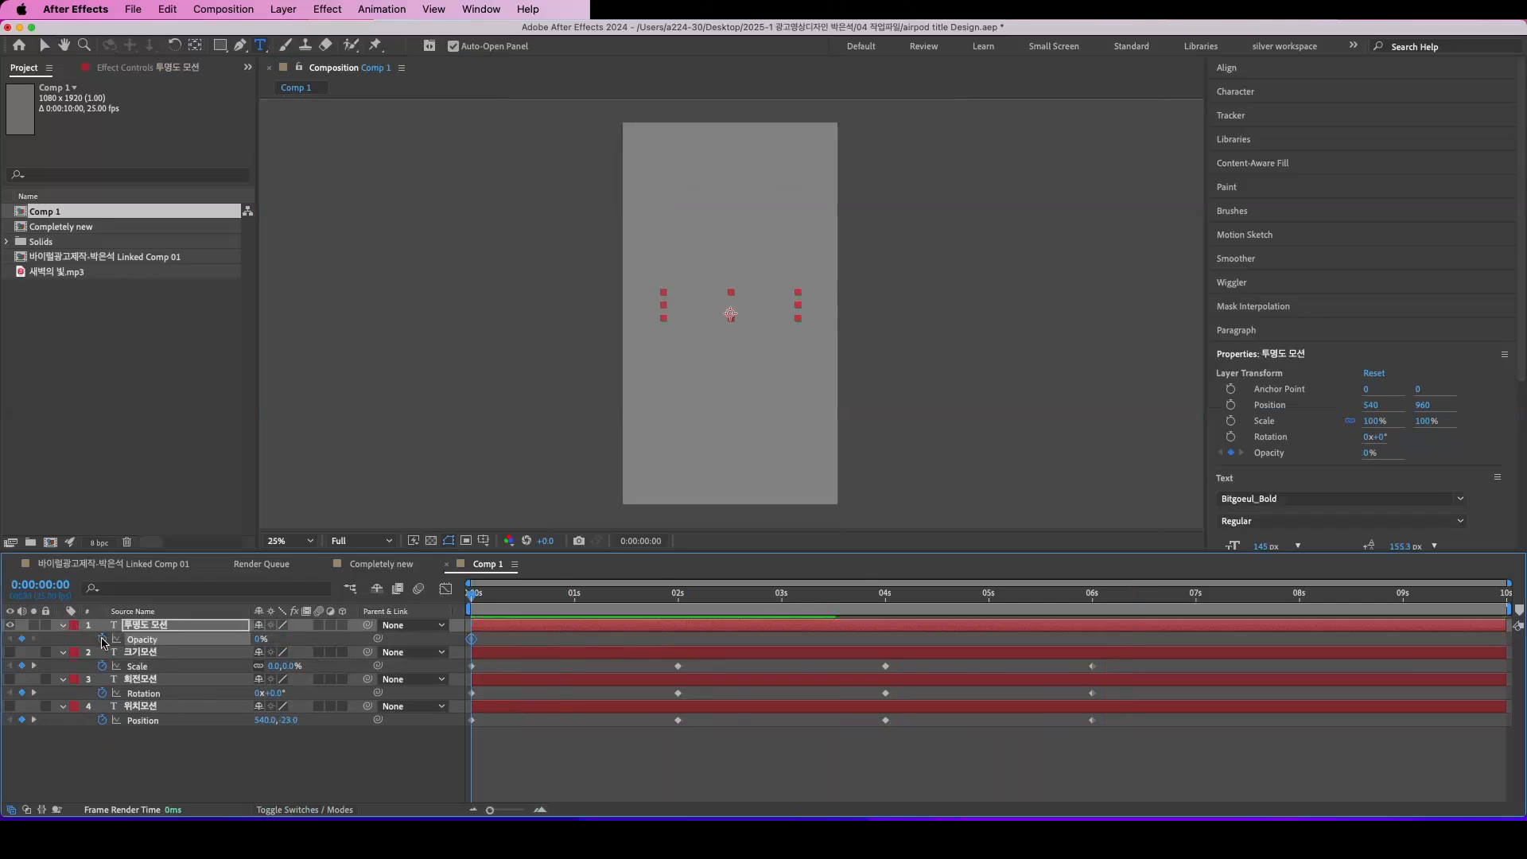
Step: Set the 투명도 모션 layer's Opacity to 100% at 0:00:02:00 and add a matching keyframe at 0:00:04:00
left_click_drag(473, 598, 677, 597)
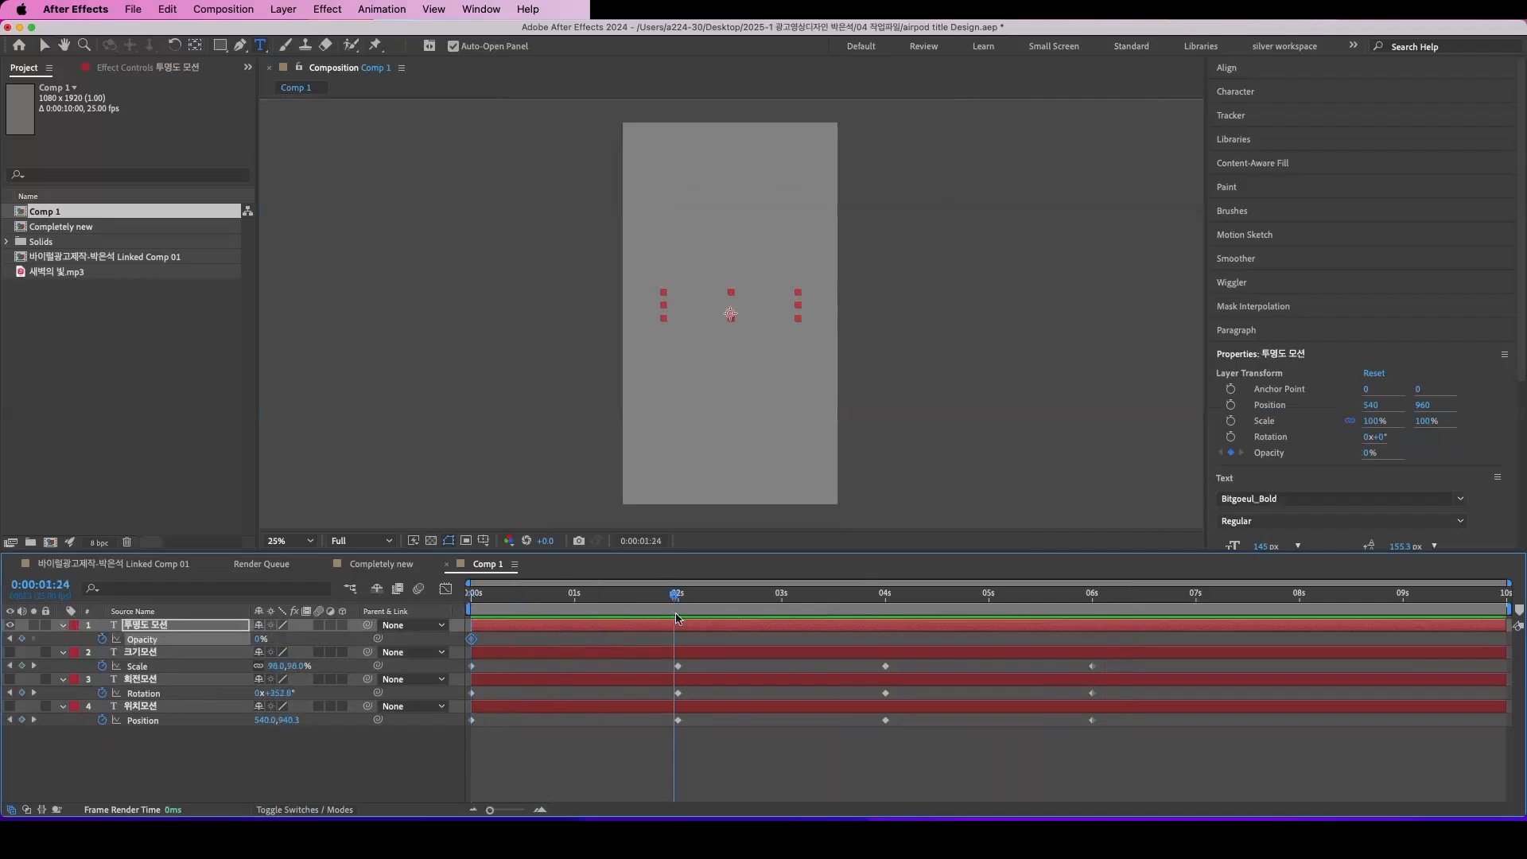
left_click_drag(261, 641, 442, 642)
left_click_drag(678, 596, 897, 627)
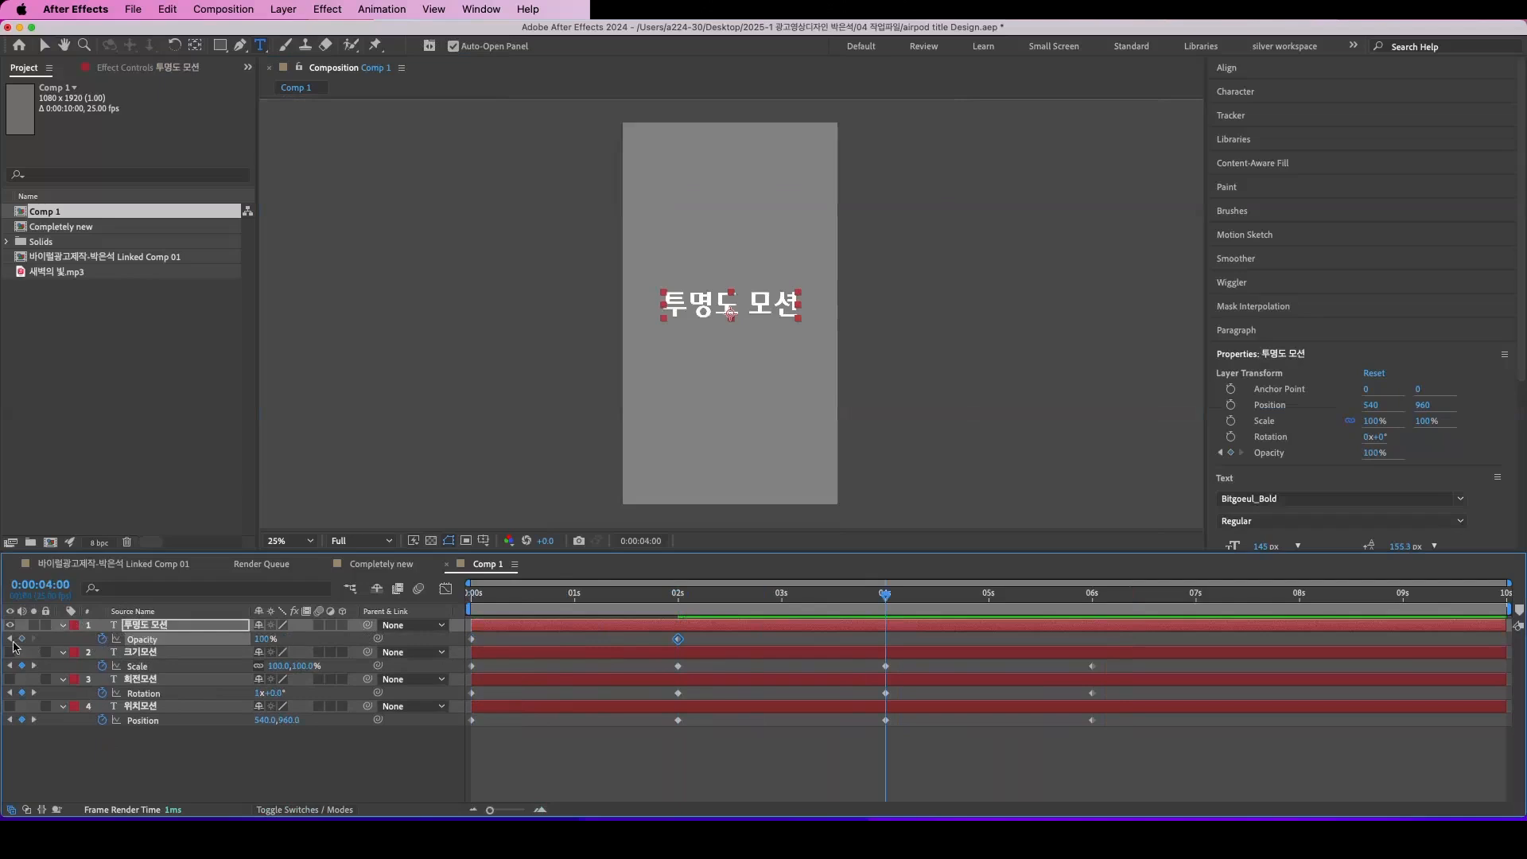
left_click(22, 640)
Step: Set the Opacity of the 투명도 모션 layer to 0% at 0:00:06:00
left_click_drag(885, 600, 1094, 604)
left_click(267, 641)
type("0")
key("Return")
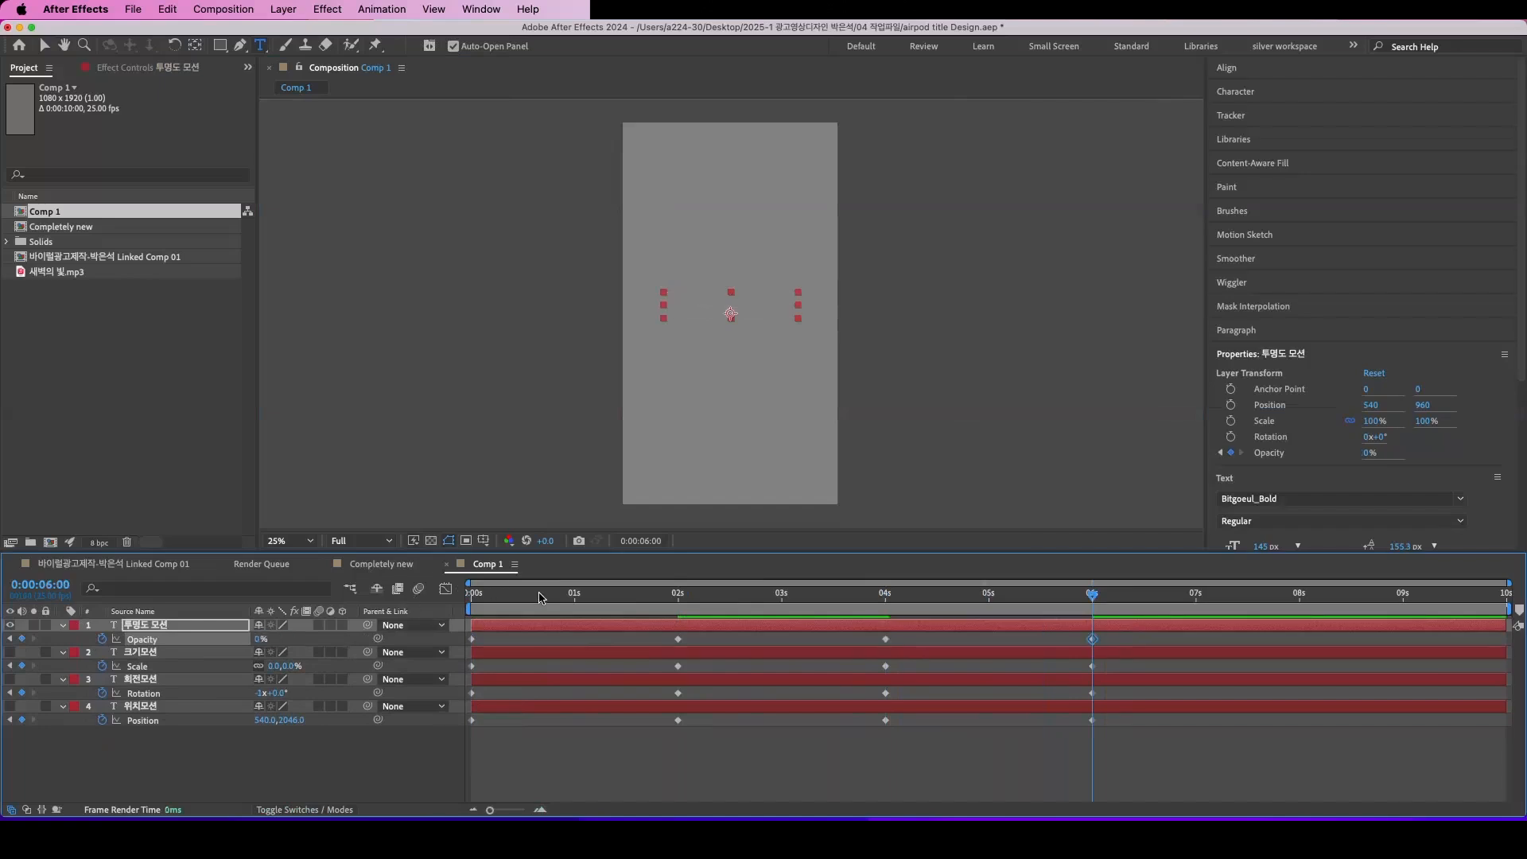
Step: Preview the 투명도 모션 fade-in and fade-out from the start of the composition
key("space")
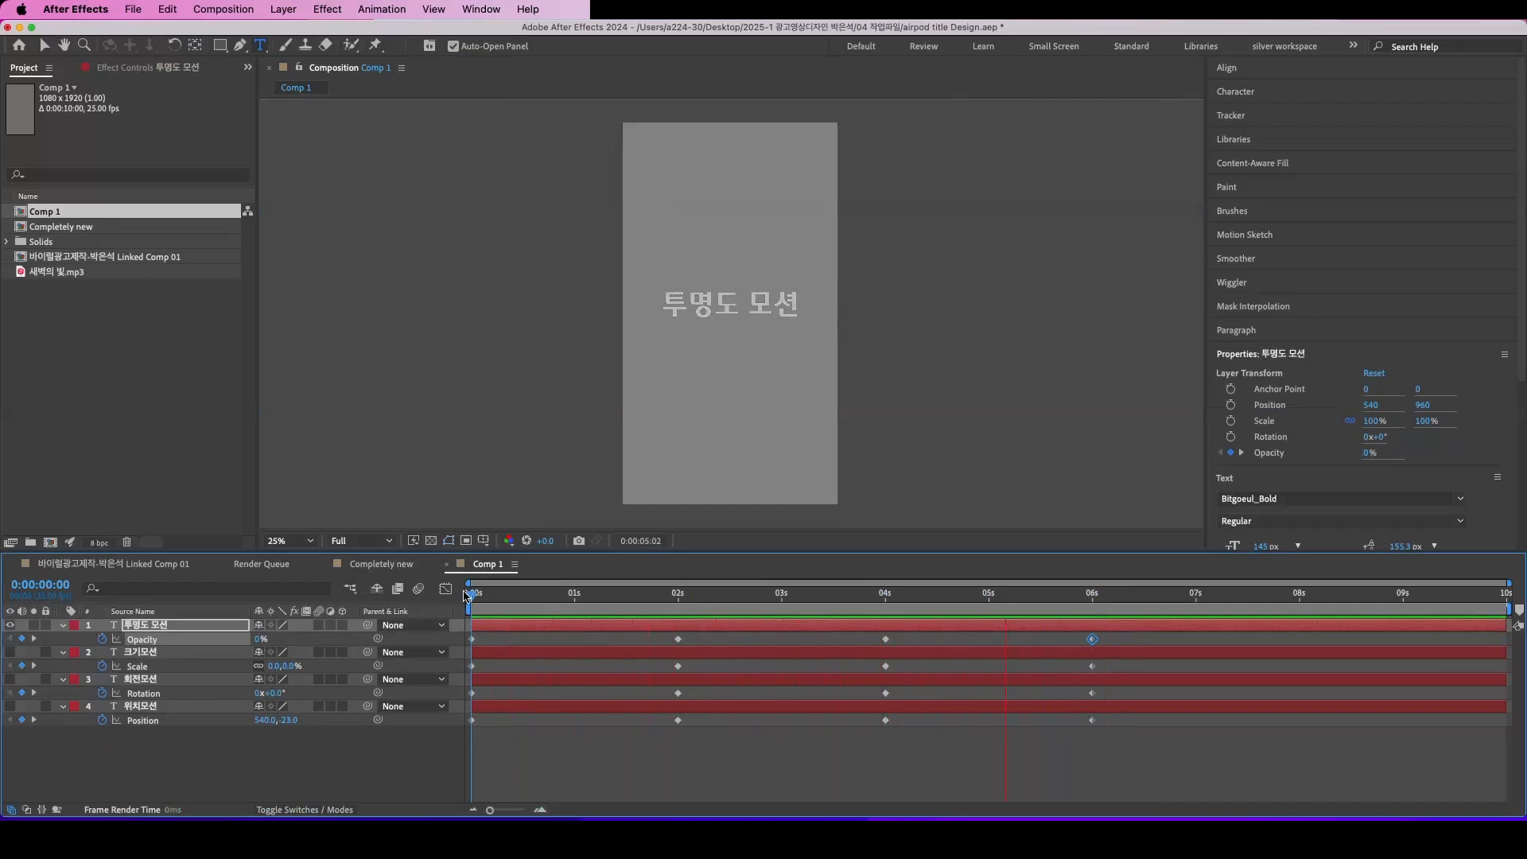
key("space")
key("space")
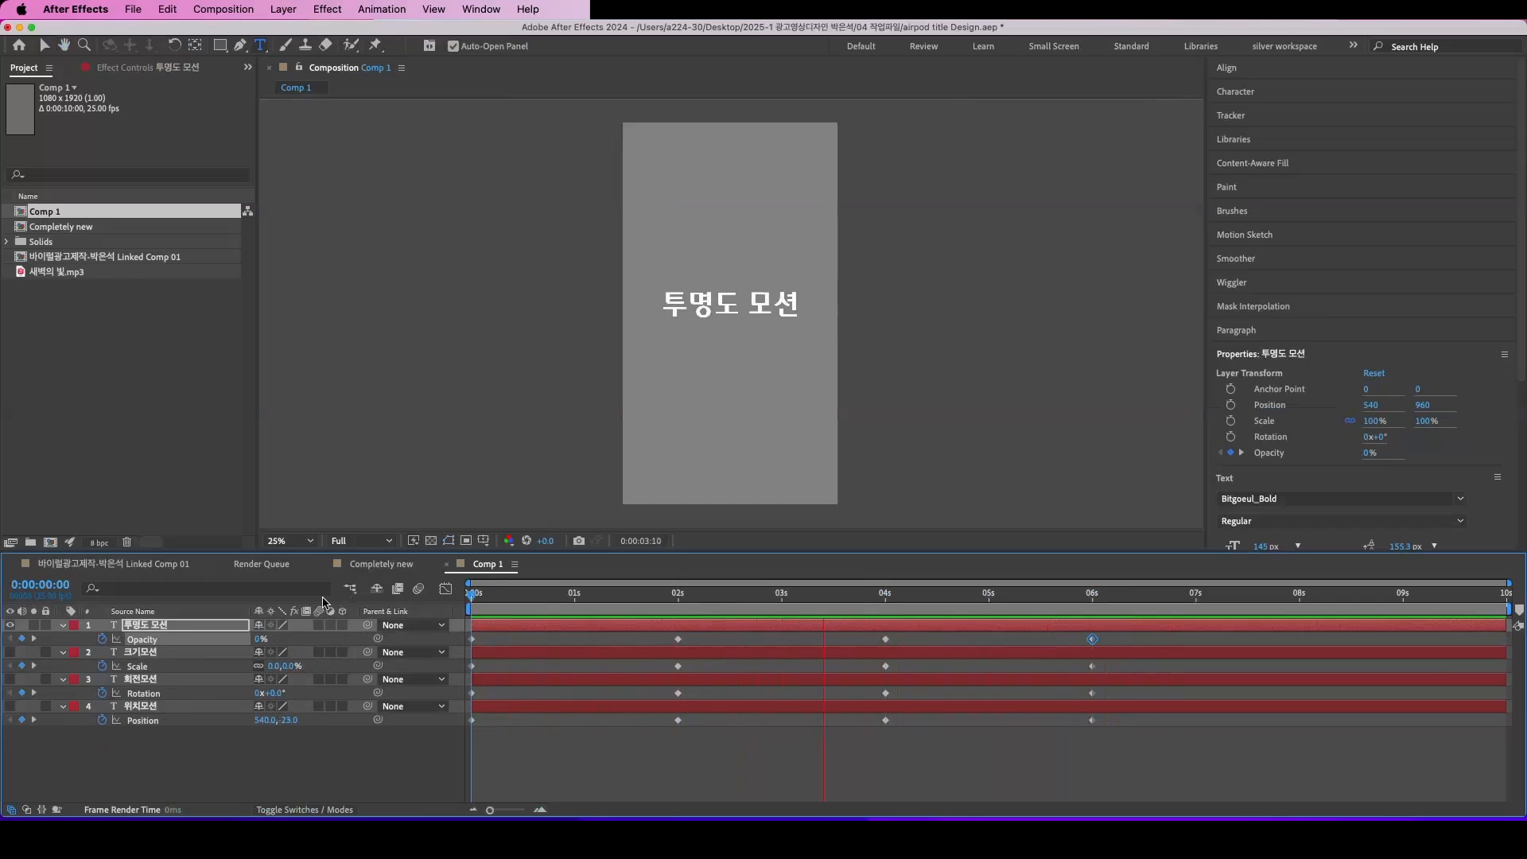
key("space")
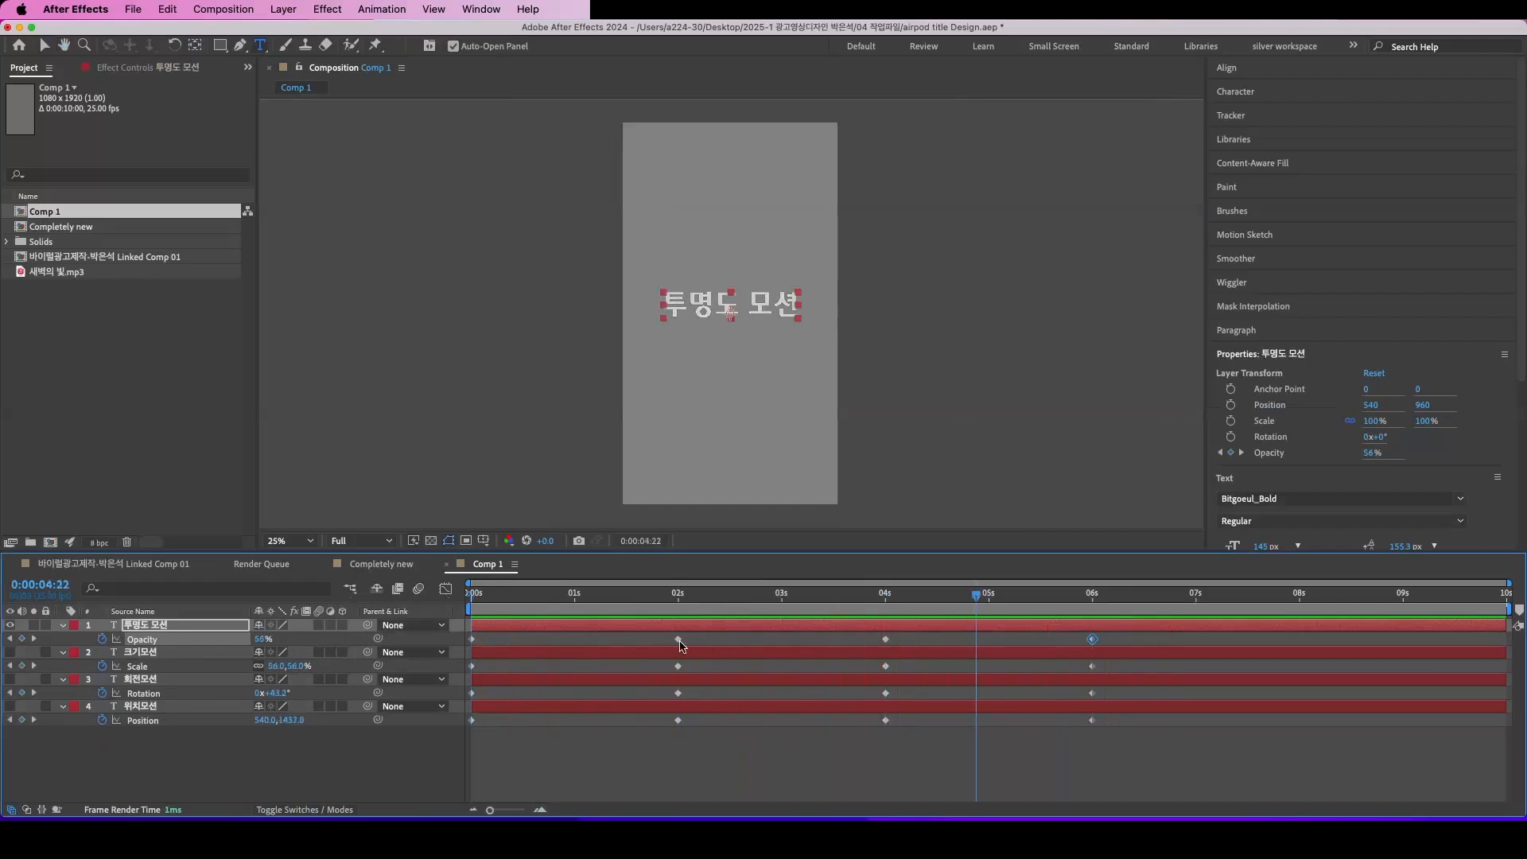
Step: Select the Opacity keyframe at 0:00:04:00 on the 투명도 모션 layer
left_click(886, 639)
left_click(886, 639)
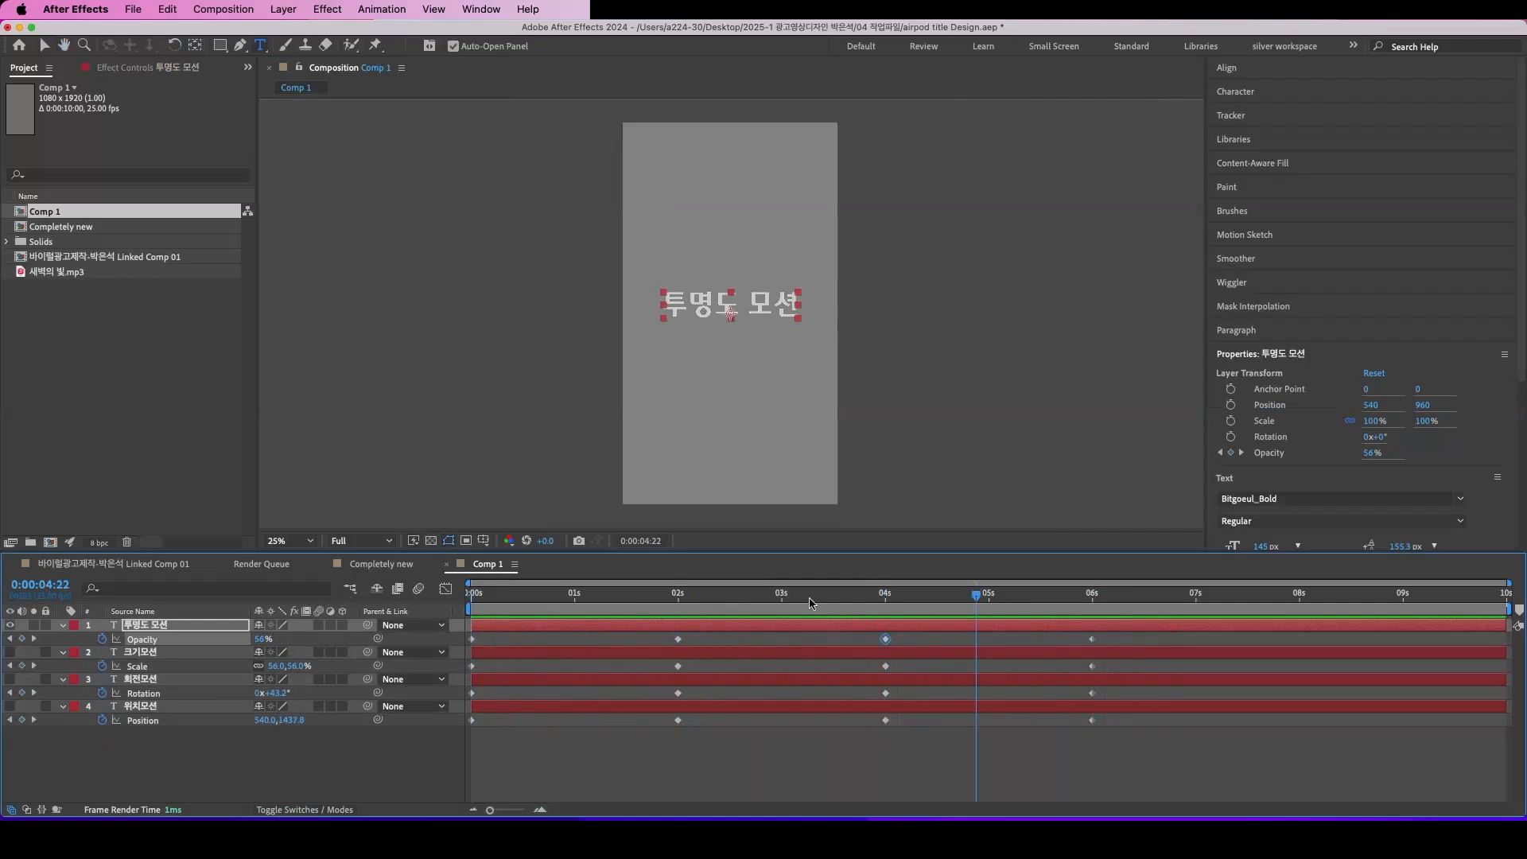